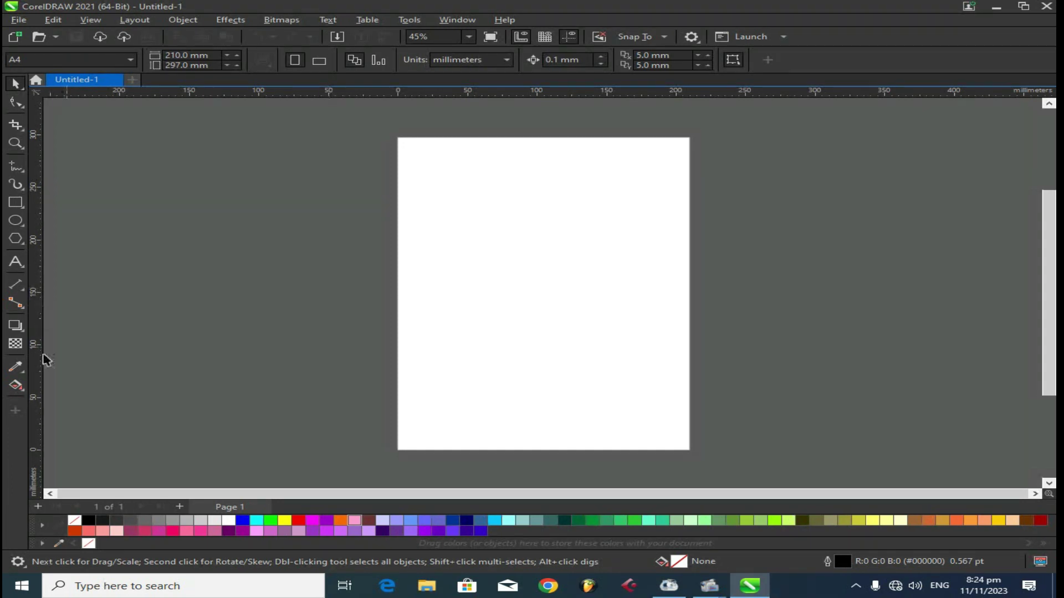
Activate the Distort tool from the group of effect tools.
click(16, 325)
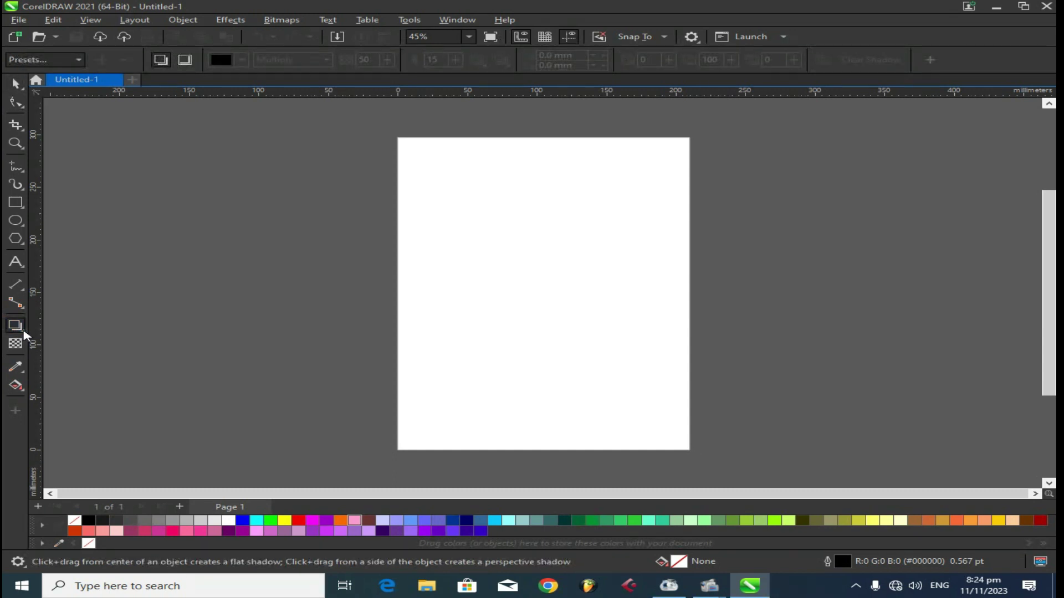
click(24, 333)
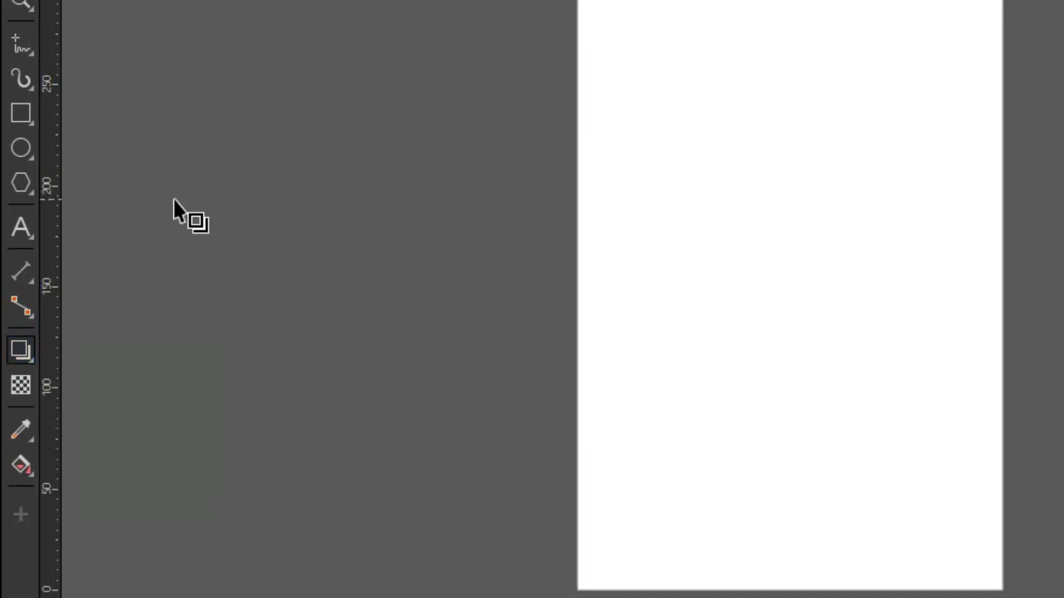
click(23, 374)
click(29, 359)
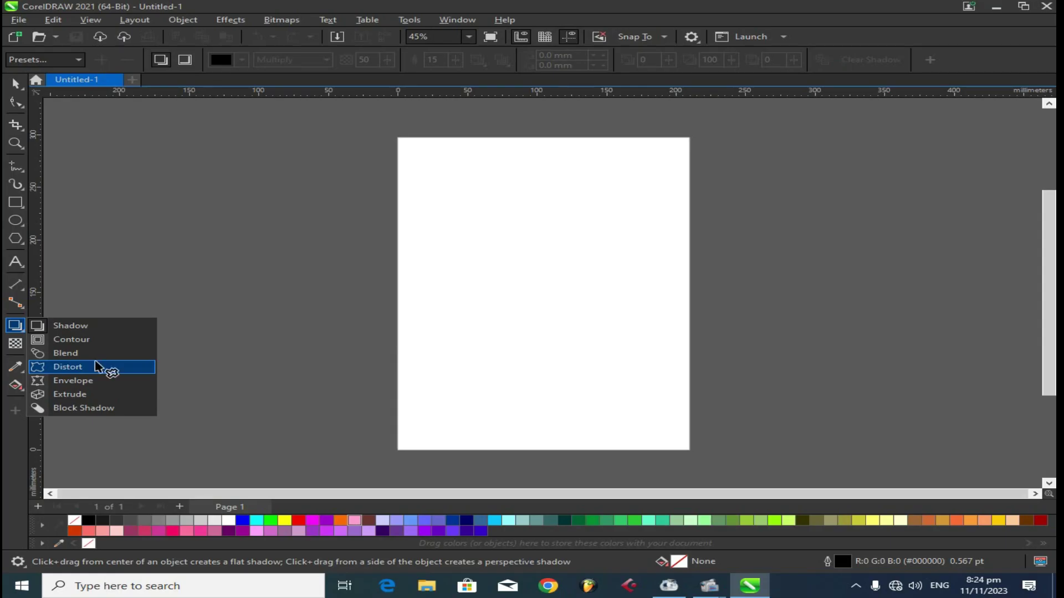
click(183, 430)
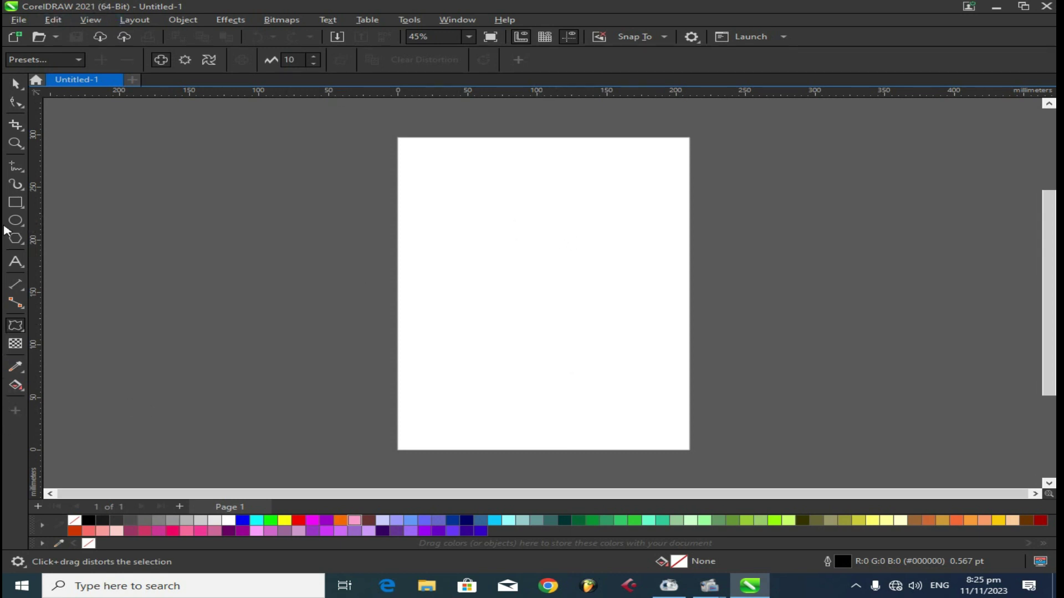
Draw a rectangle about 110 × 84 mm in the upper part of the page.
click(16, 202)
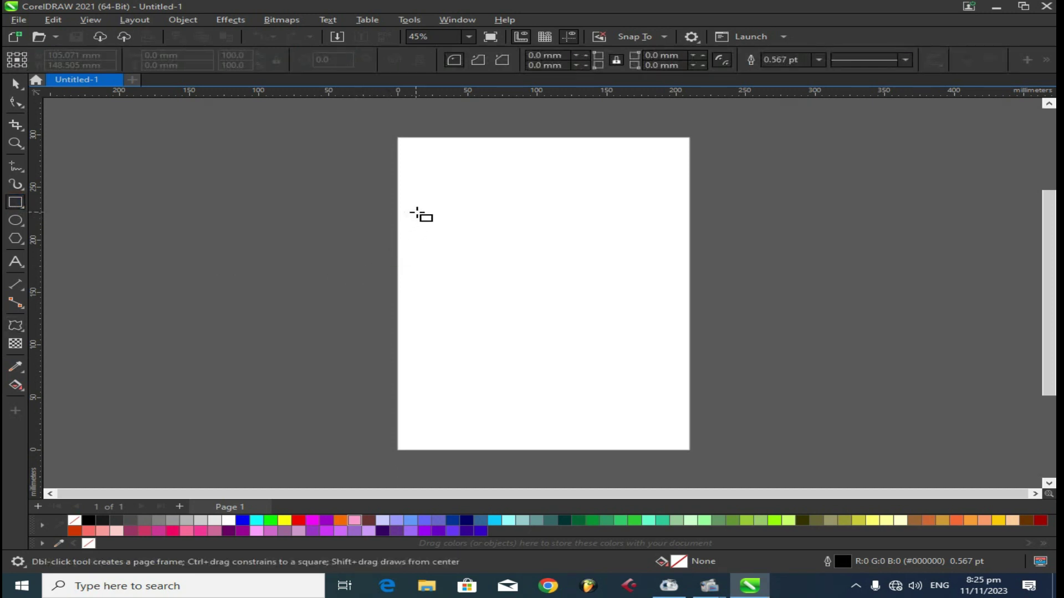
mouse_move(429, 205)
mouse_down()
mouse_move(487, 250)
mouse_move(581, 293)
mouse_up()
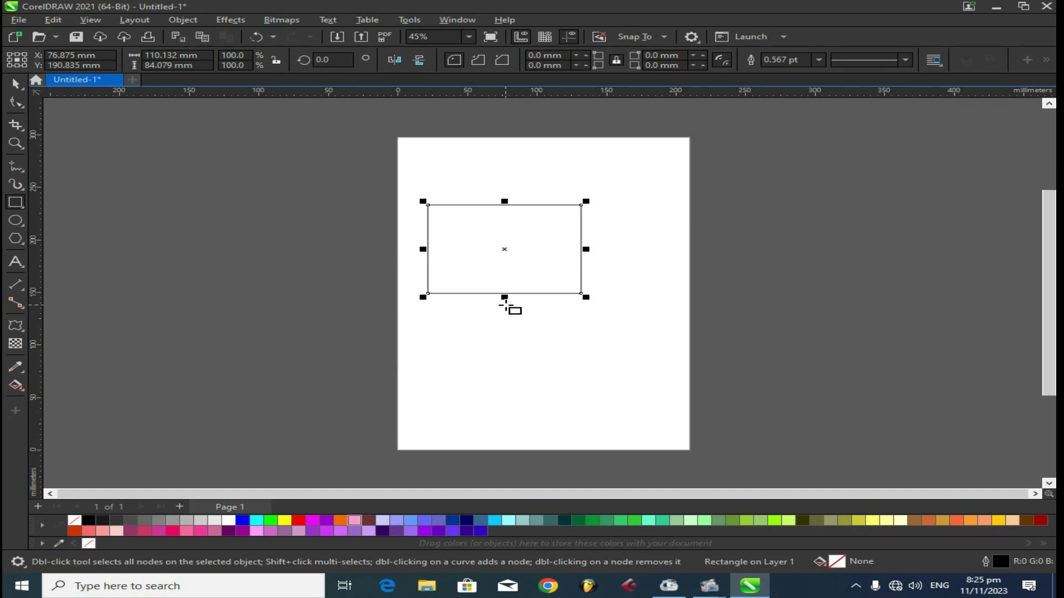
key(z)
drag(399, 190, 625, 328)
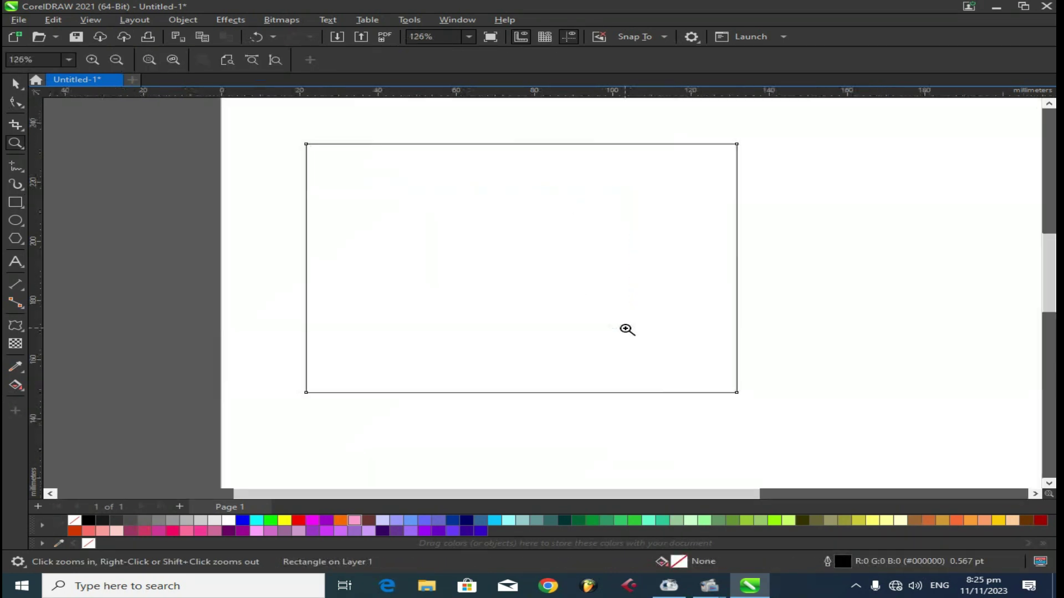
Apply a push and pull distortion to the rectangle so its sides curve inward, and move it slightly right and down.
click(15, 83)
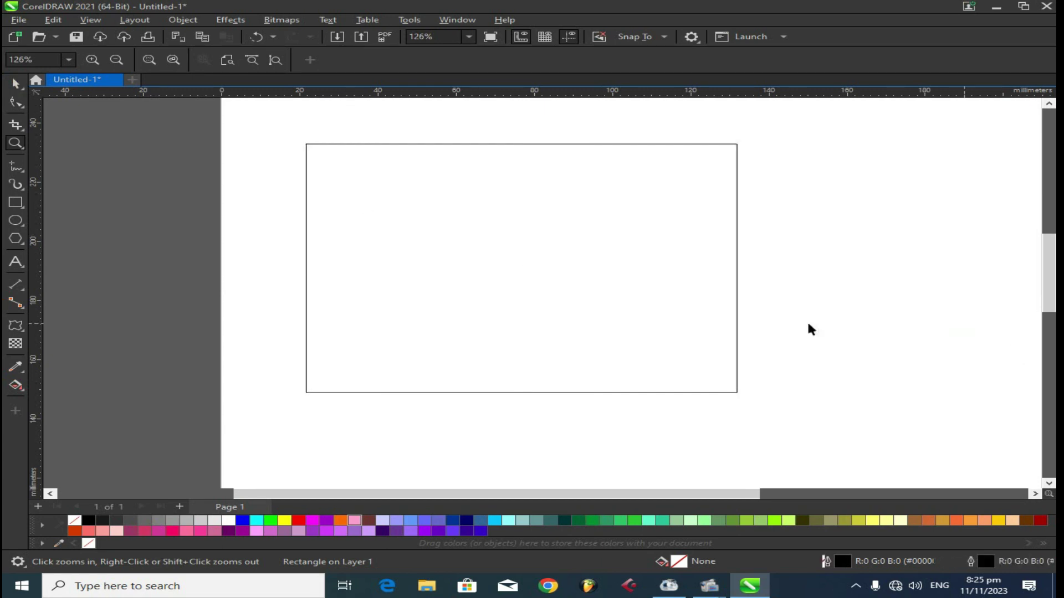
key(space)
click(719, 288)
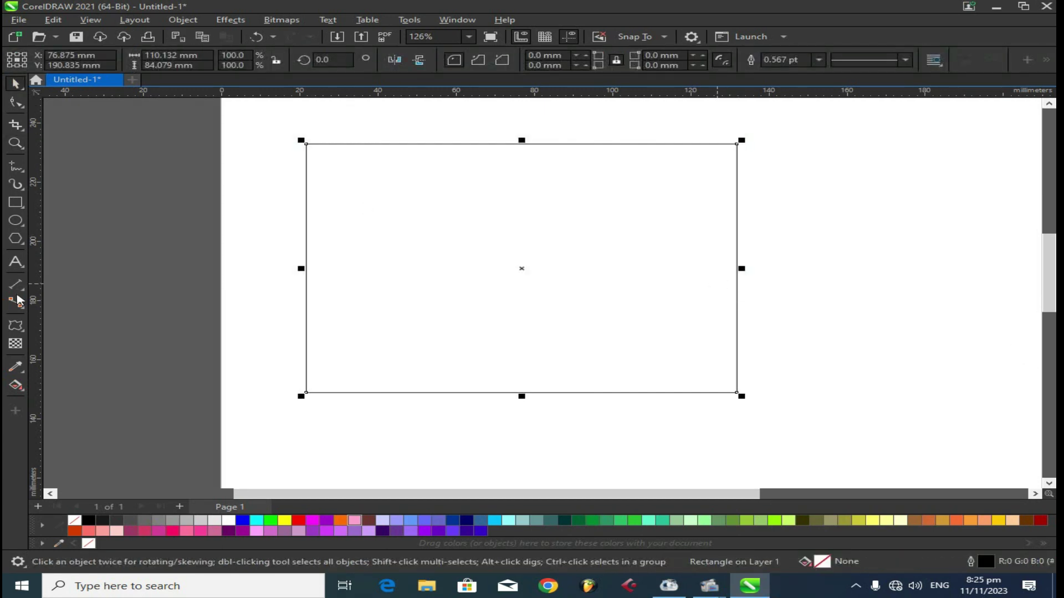
click(16, 328)
drag(529, 247, 582, 247)
click(16, 83)
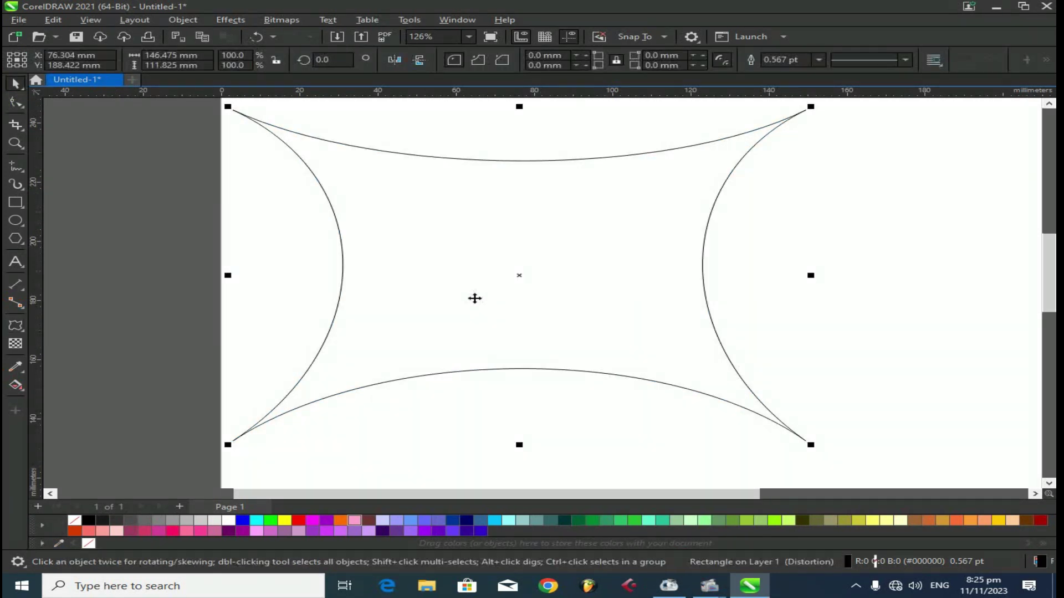
drag(508, 268, 551, 280)
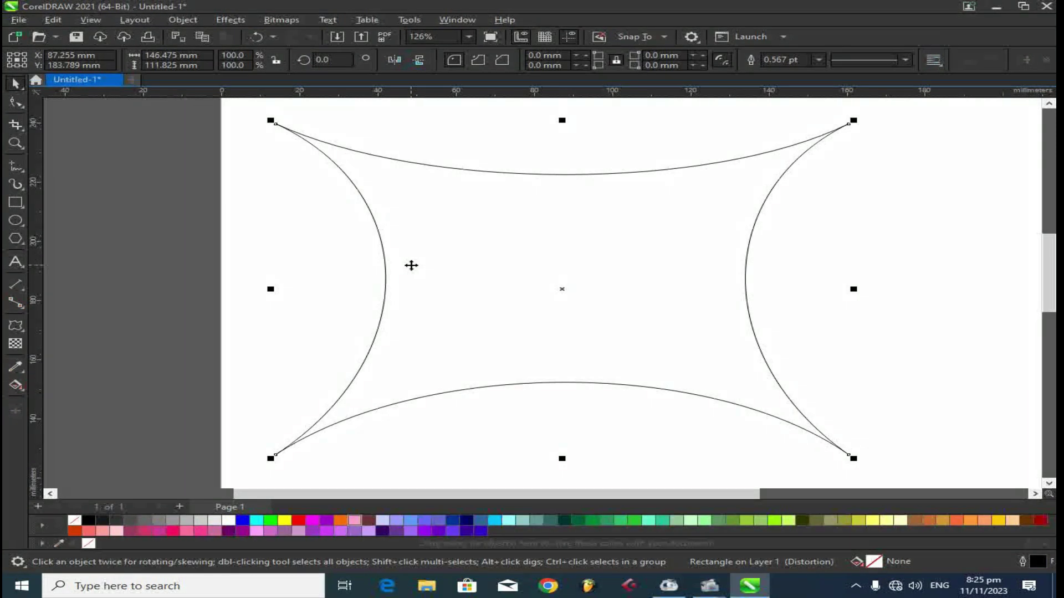
Fill the distorted rectangle with red.
click(862, 231)
click(605, 232)
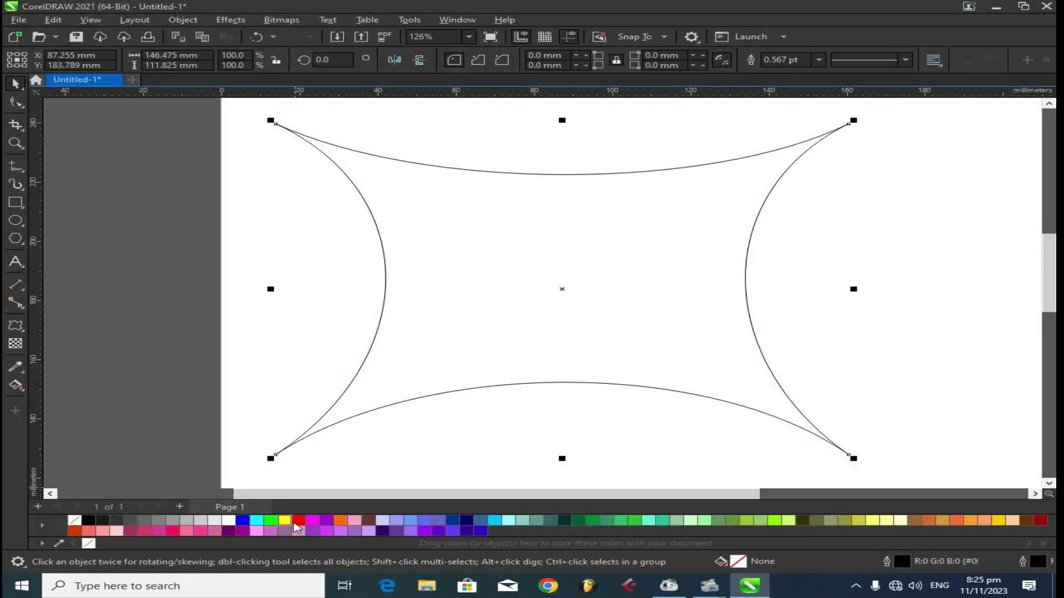
click(299, 520)
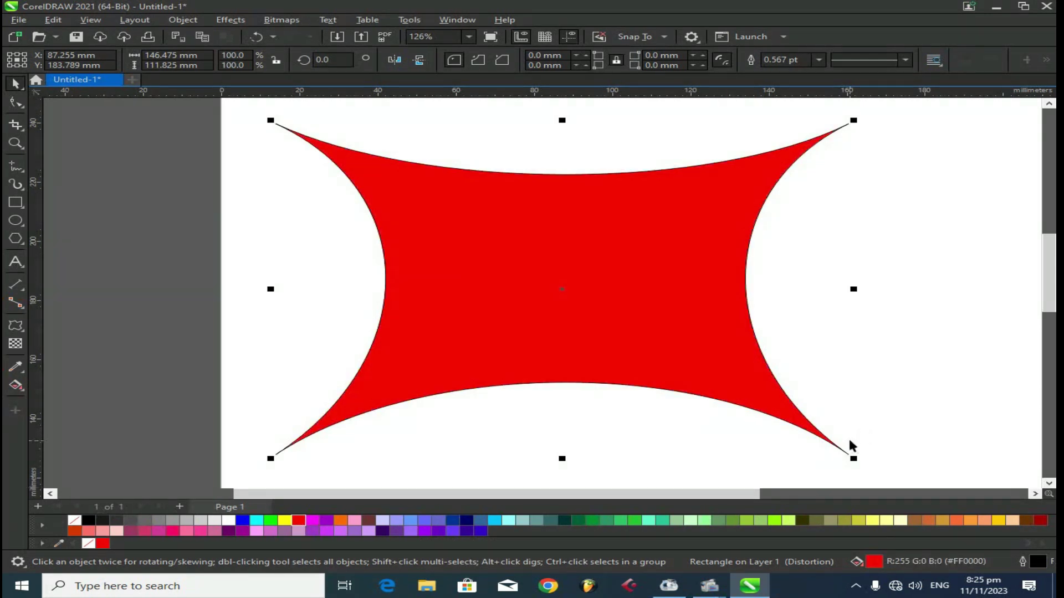
Strengthen the red shape's push and pull distortion by extending its amplitude handle far to the right.
click(15, 326)
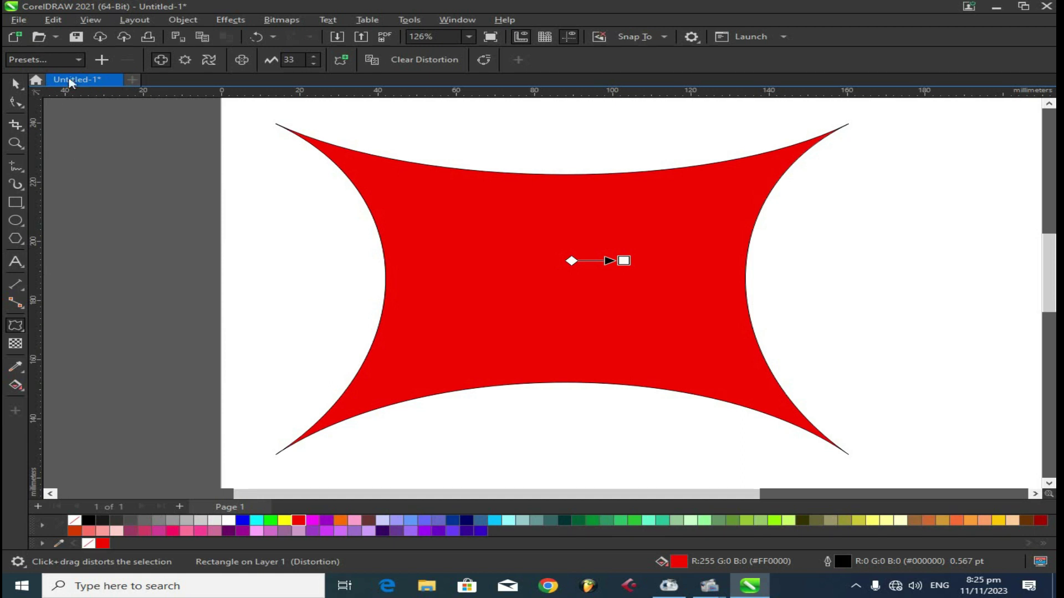
click(79, 59)
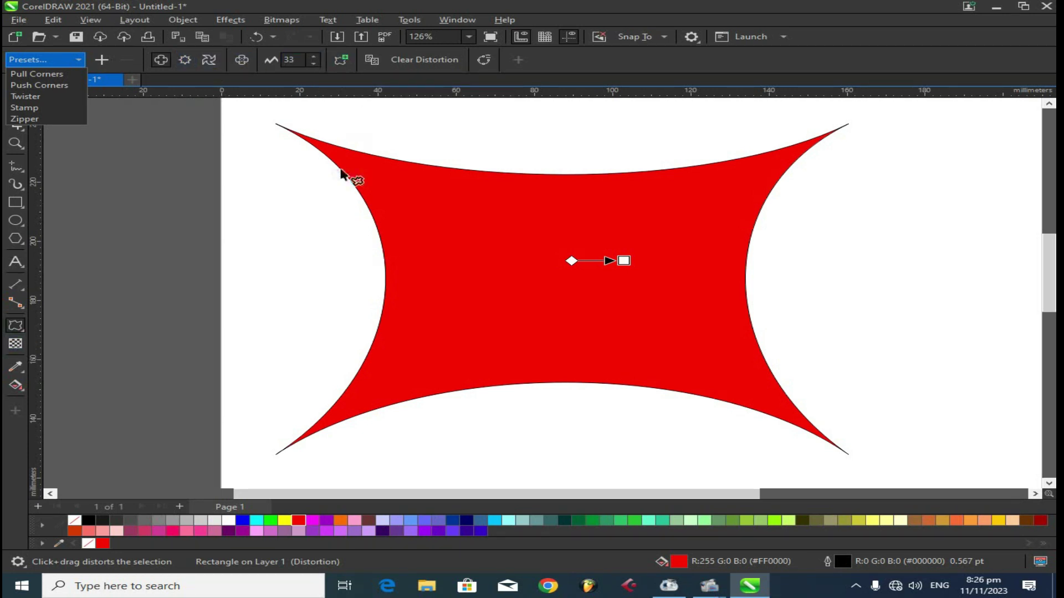
click(645, 265)
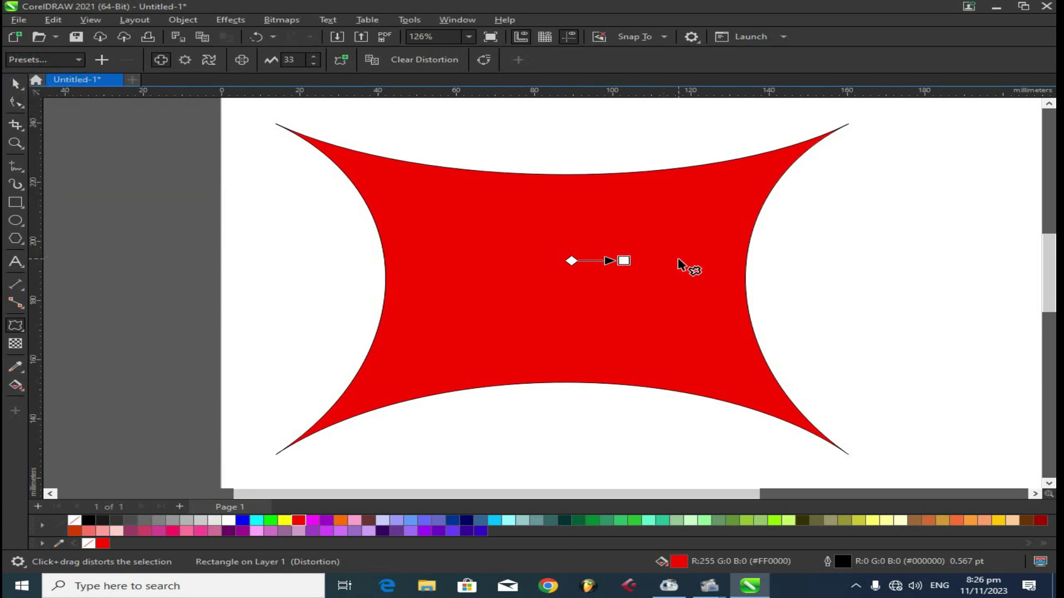
drag(624, 260, 933, 248)
Scale the strongly distorted red shape down proportionally to about 45 × 35 mm.
key(space)
key(z)
right_click(479, 185)
click(9, 86)
drag(751, 409, 551, 330)
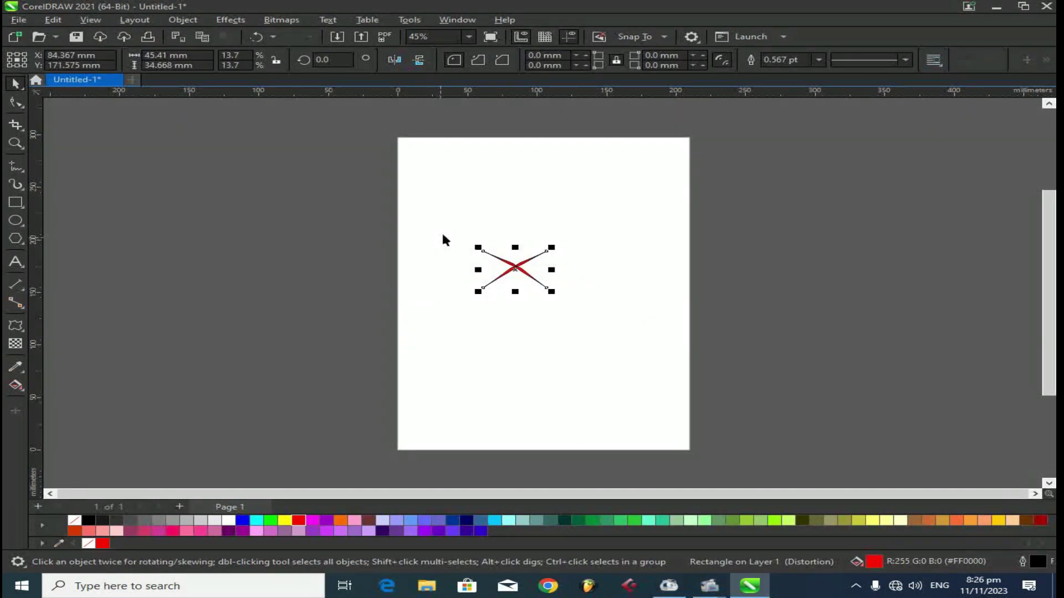
Reduce the red shape's push and pull distortion amplitude to about 48.
key(z)
drag(444, 220, 589, 333)
key(space)
click(15, 325)
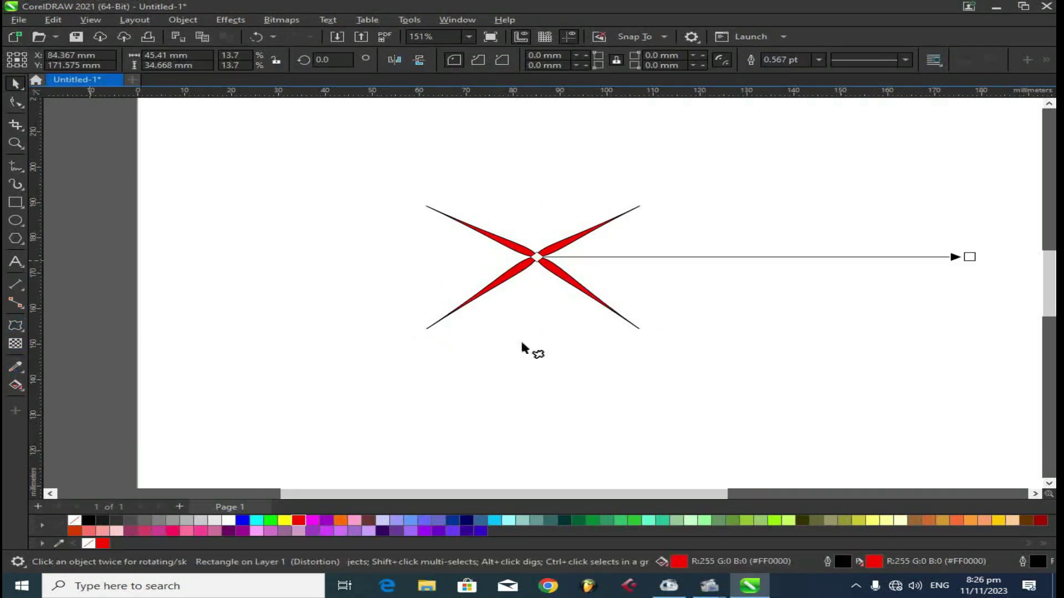
drag(969, 257, 624, 258)
Enlarge the red shape proportionally to about 88 × 67 mm and move it slightly left.
click(16, 83)
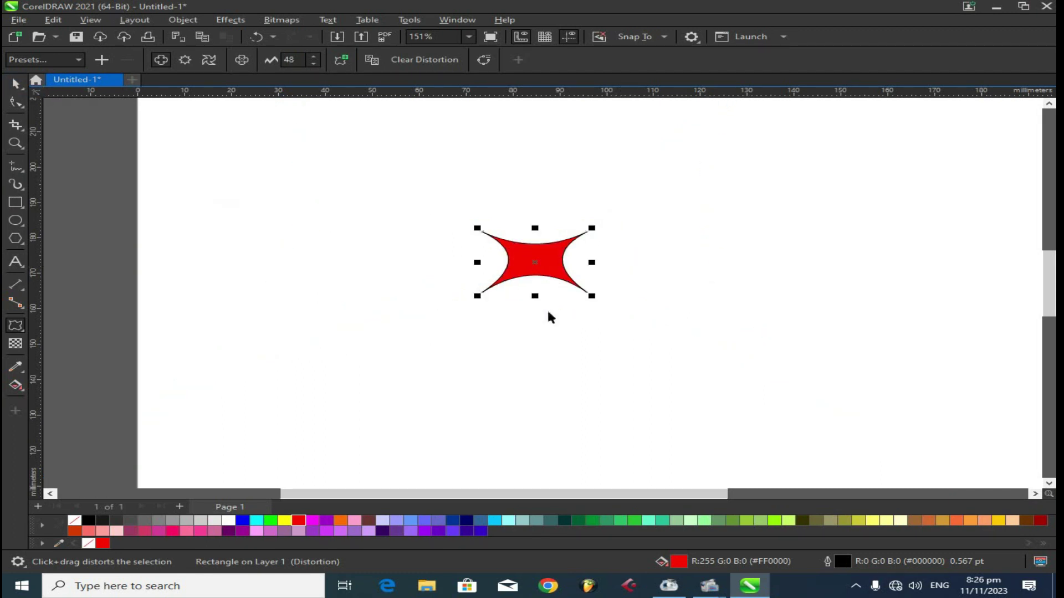
drag(592, 296, 748, 391)
drag(557, 284, 513, 289)
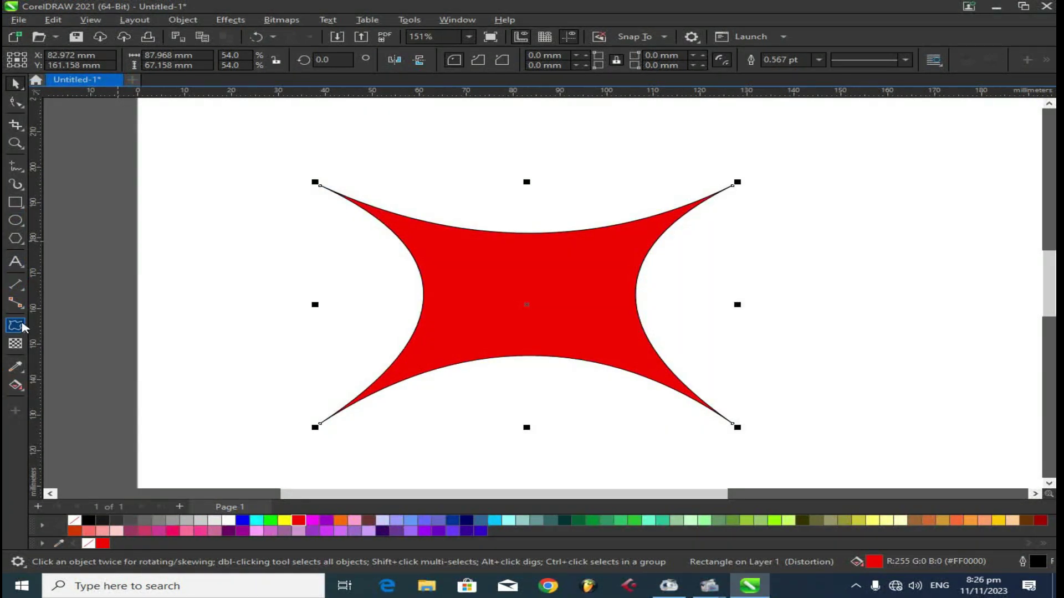
Apply a zipper distortion to the red shape with an amplitude of about 51 and a frequency of about 5.
click(21, 325)
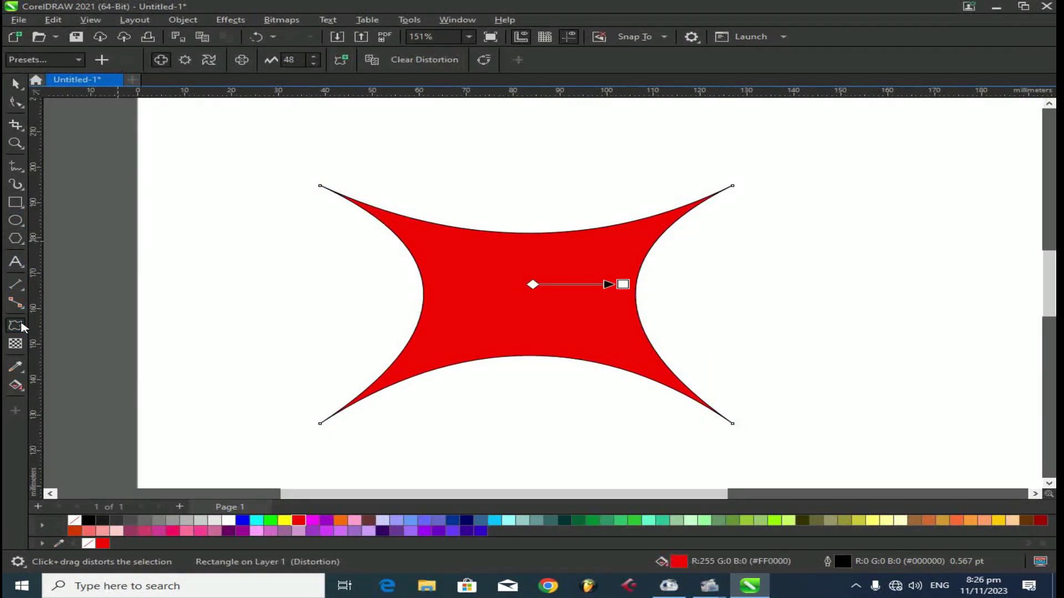
click(185, 60)
drag(485, 255, 630, 351)
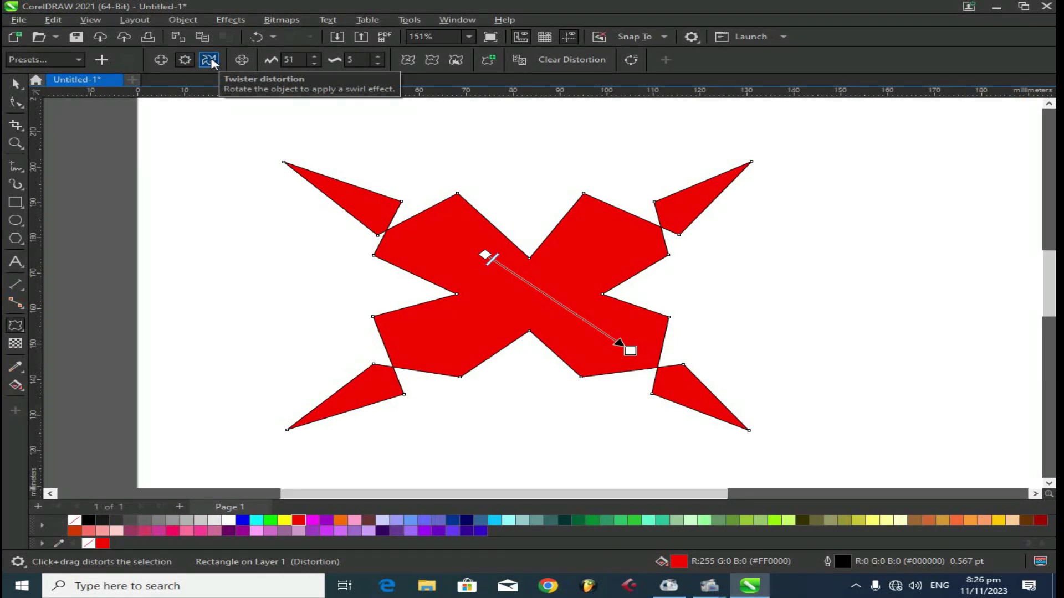
Set the zipper distortion's amplitude to 65.
click(313, 56)
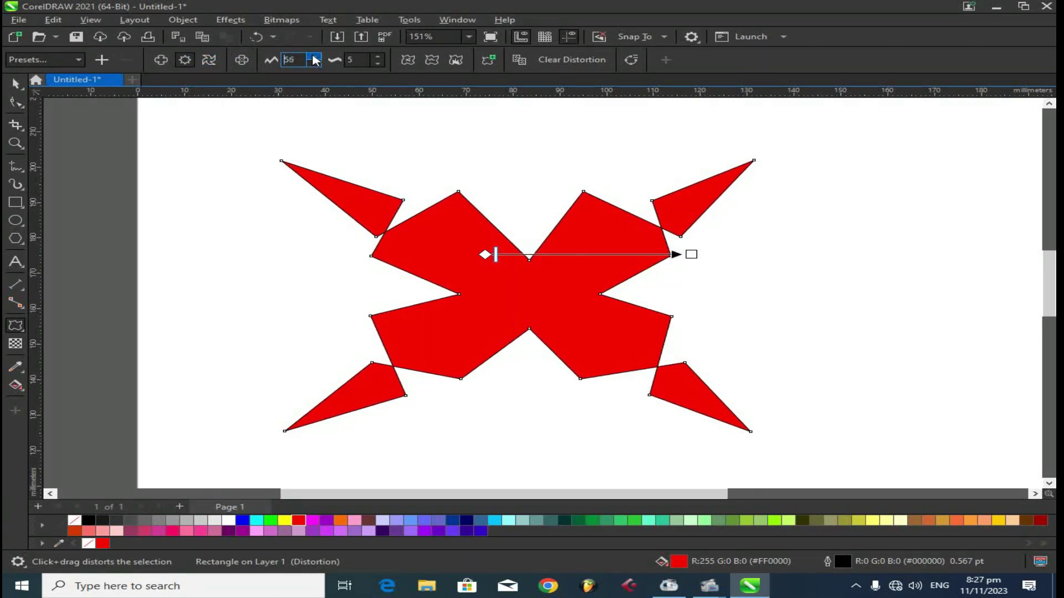
click(313, 56)
click(314, 57)
click(314, 56)
click(315, 64)
click(315, 64)
click(315, 65)
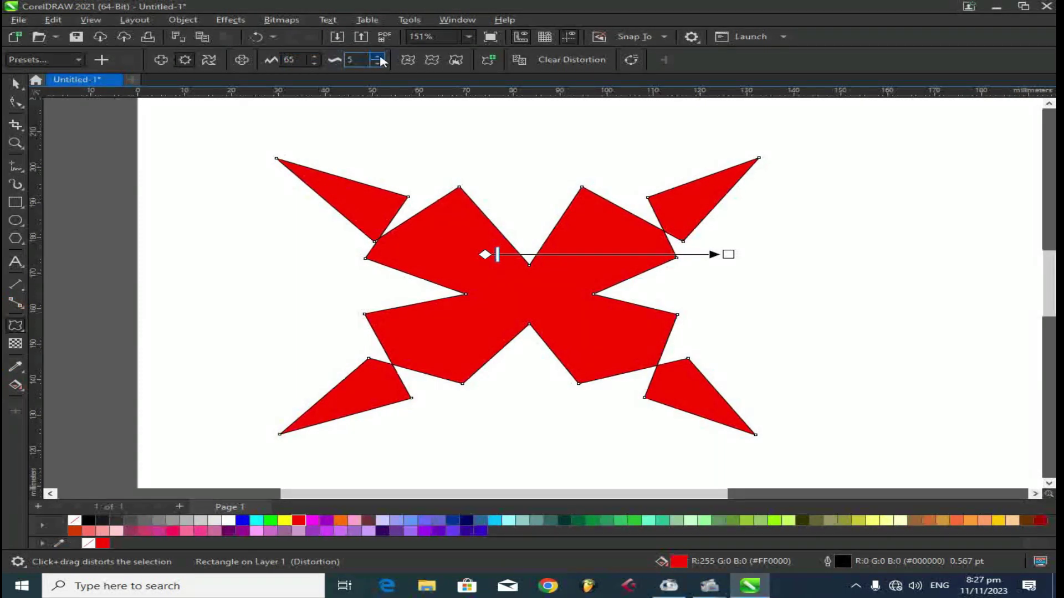
Raise the zipper distortion's frequency to 32.
click(379, 55)
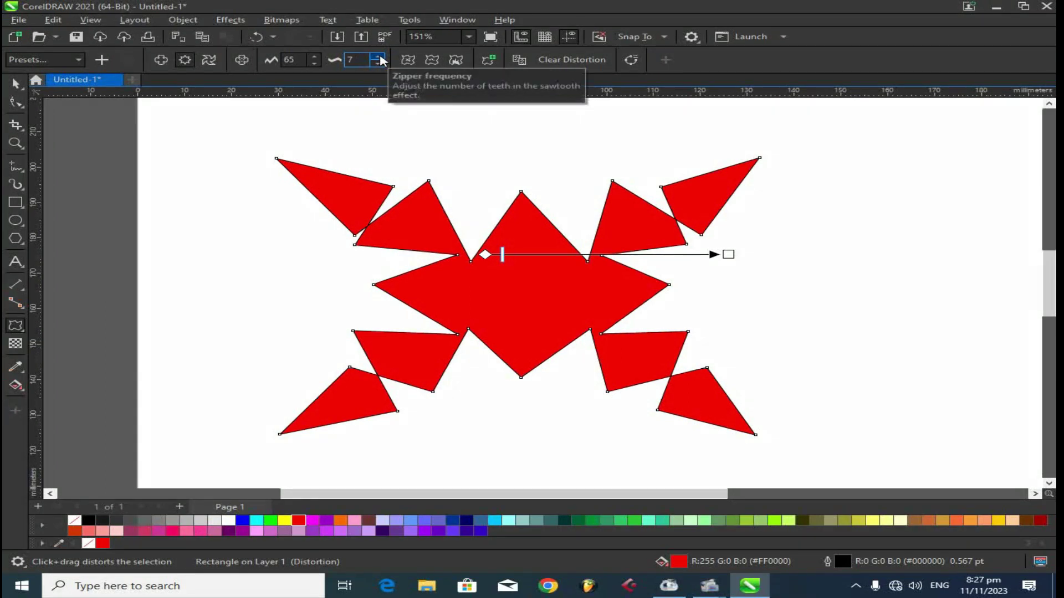
click(381, 57)
click(380, 57)
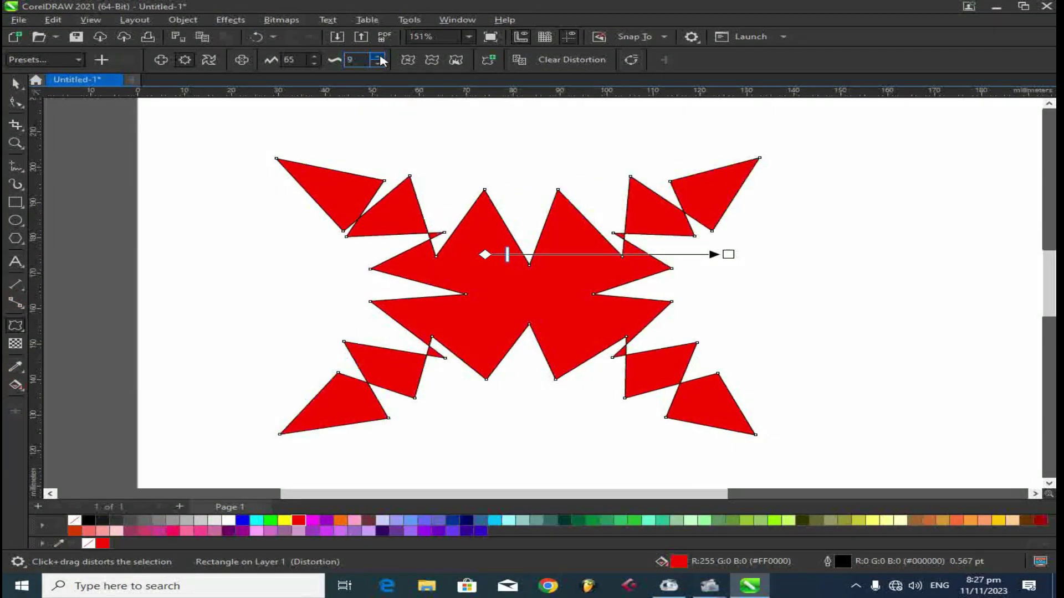
click(380, 57)
click(380, 57)
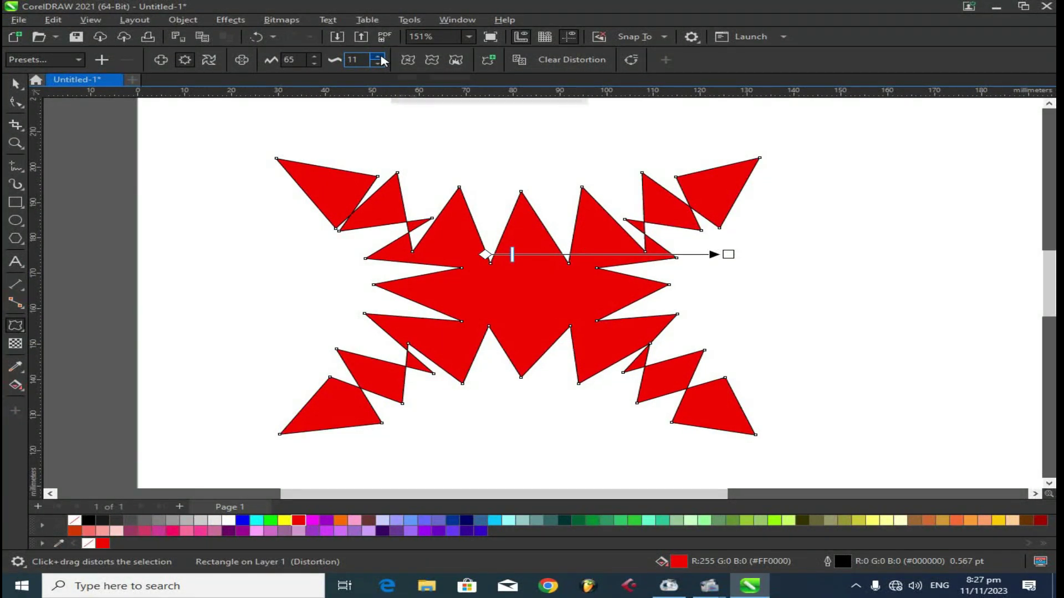
click(381, 57)
click(380, 57)
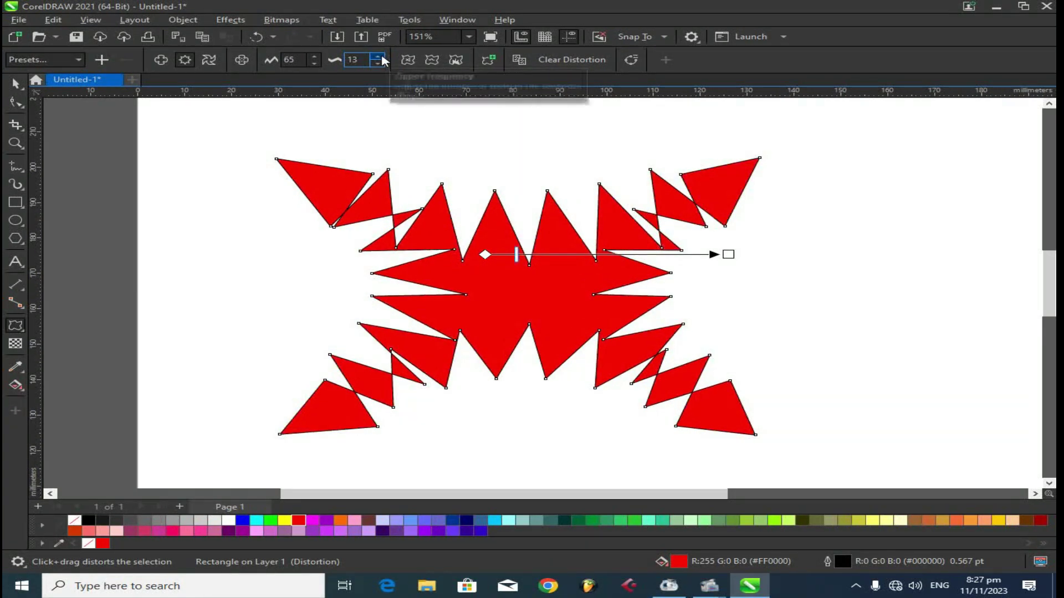
click(380, 57)
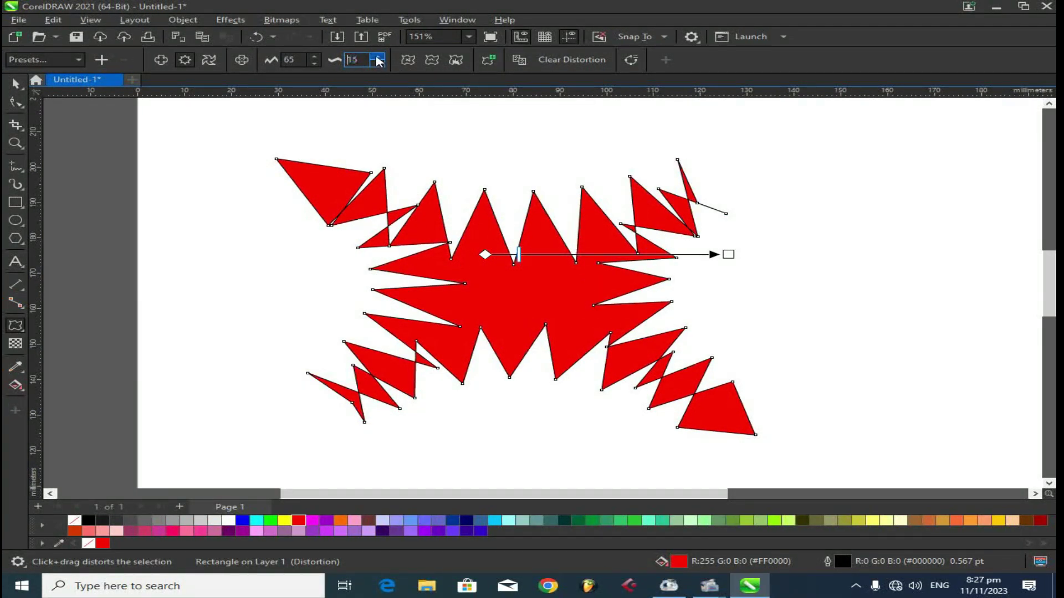
click(377, 57)
click(377, 57)
click(378, 57)
click(377, 57)
click(377, 57)
click(378, 57)
click(377, 57)
click(378, 57)
click(378, 56)
click(377, 56)
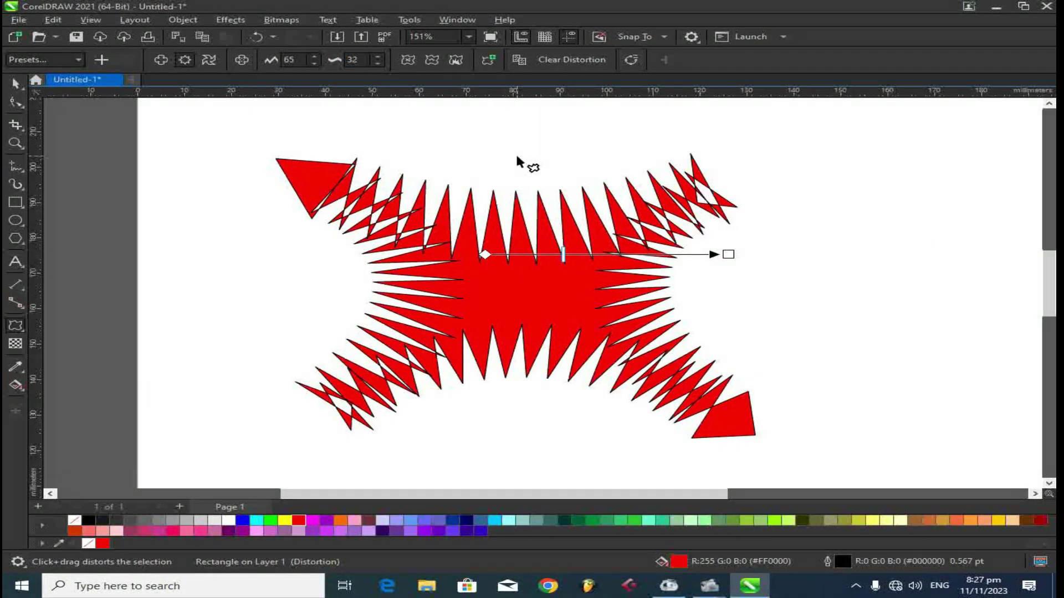
Randomize the zipper distortion of the red shape and delete the shape from the page.
click(408, 61)
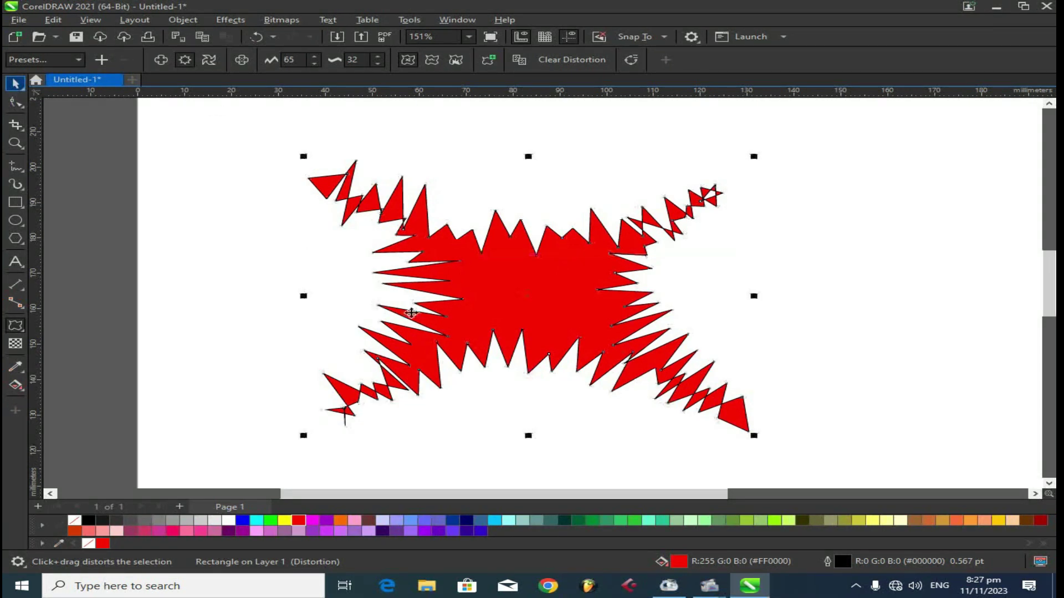
key(space)
key(Delete)
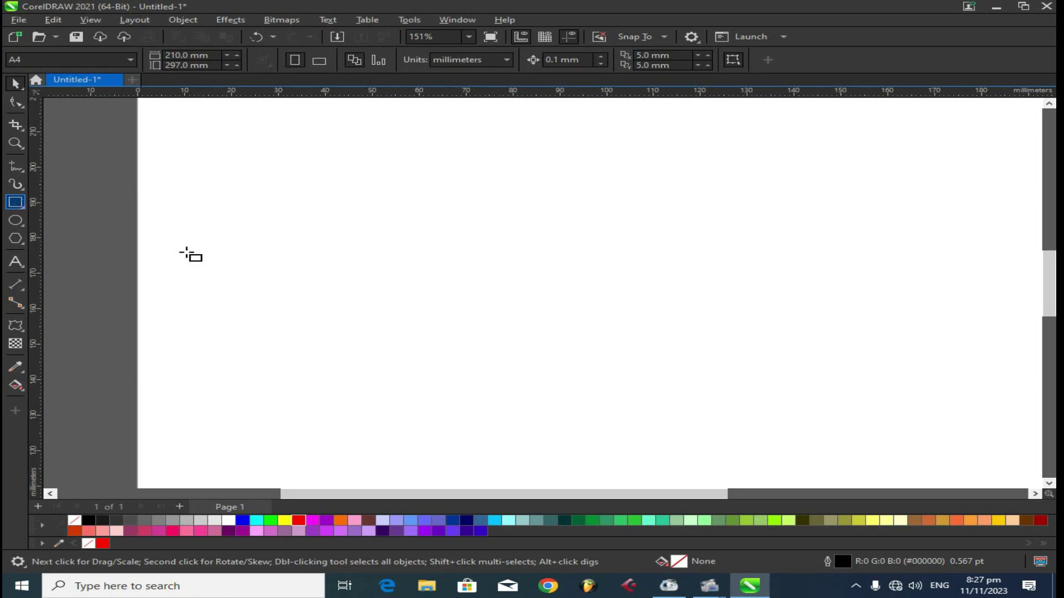
Draw a new rectangle about 67 × 31 mm on the empty page.
click(15, 203)
drag(470, 274, 472, 282)
mouse_move(334, 235)
mouse_down()
mouse_move(634, 302)
mouse_move(650, 345)
mouse_up()
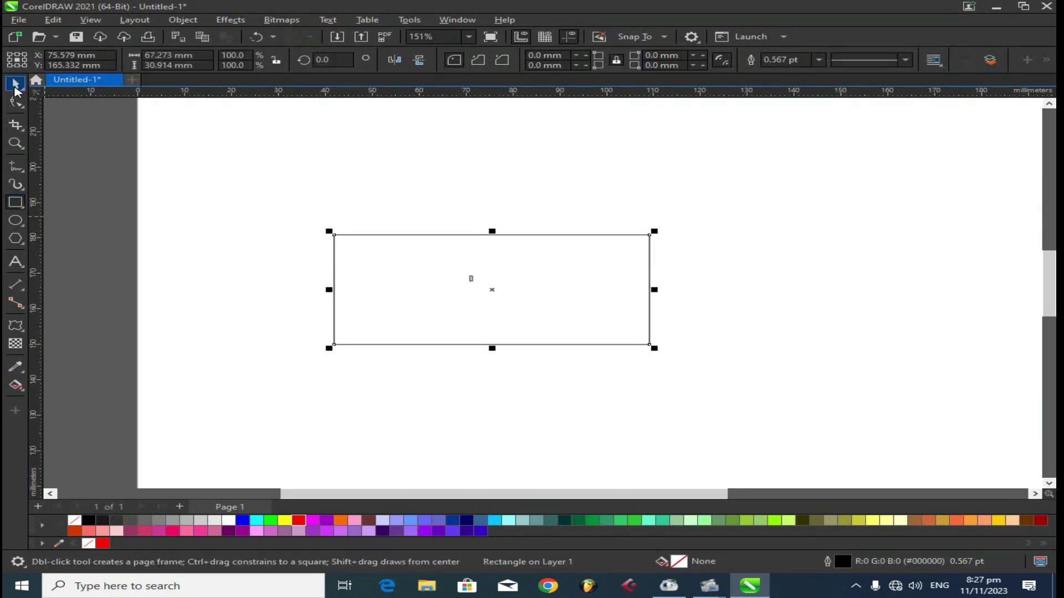
Narrow the new rectangle to roughly half its width from its right edge and activate the Distort tool on it.
key(space)
drag(581, 305, 584, 304)
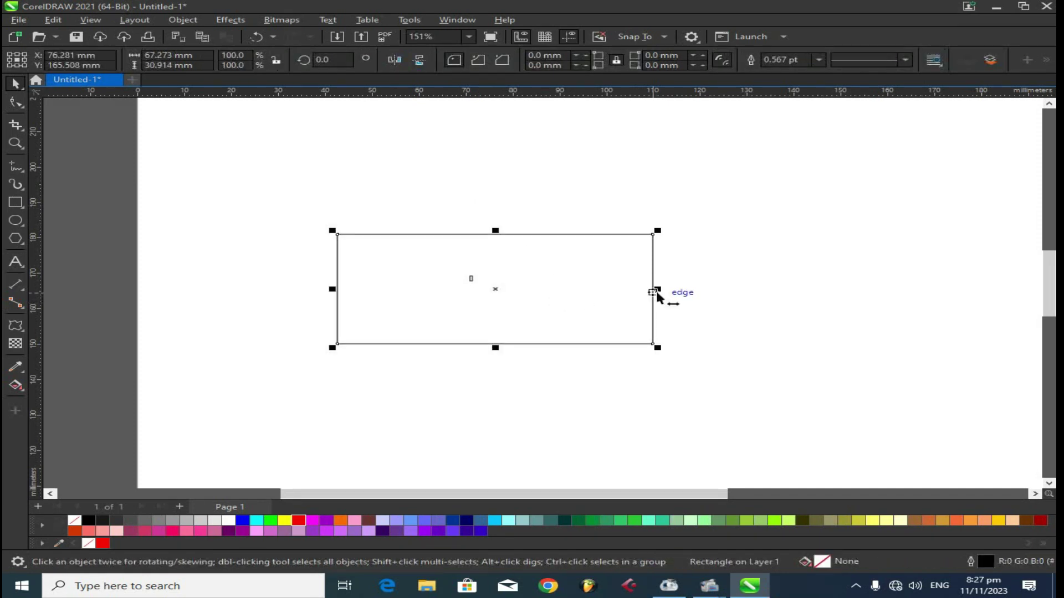
drag(659, 292, 508, 304)
click(15, 325)
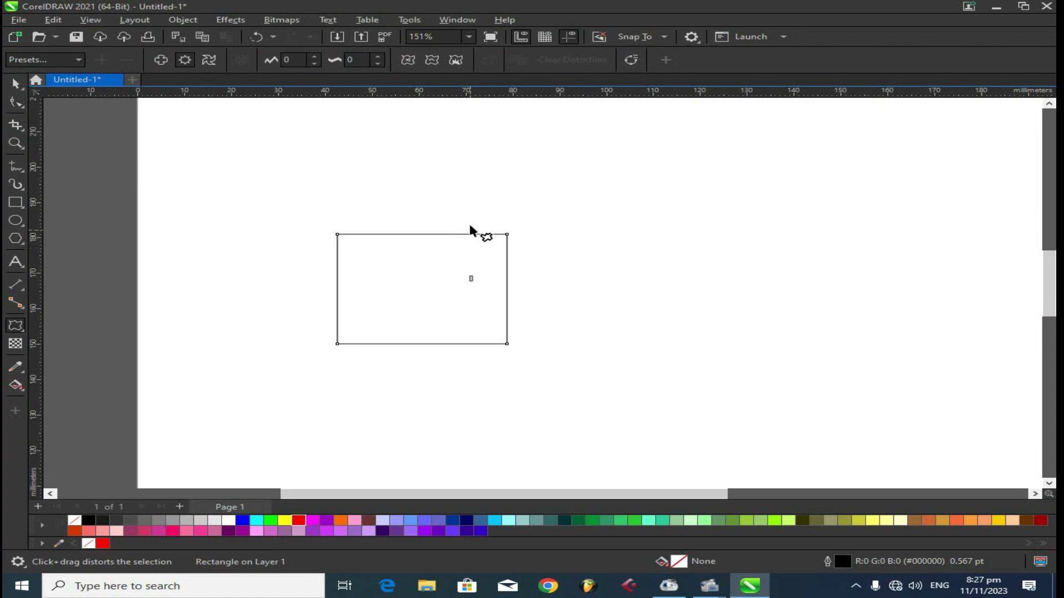
Apply a zipper distortion with amplitude 30 and frequency 5 to the rectangle and replace it with the Push Corners preset.
drag(441, 199, 442, 113)
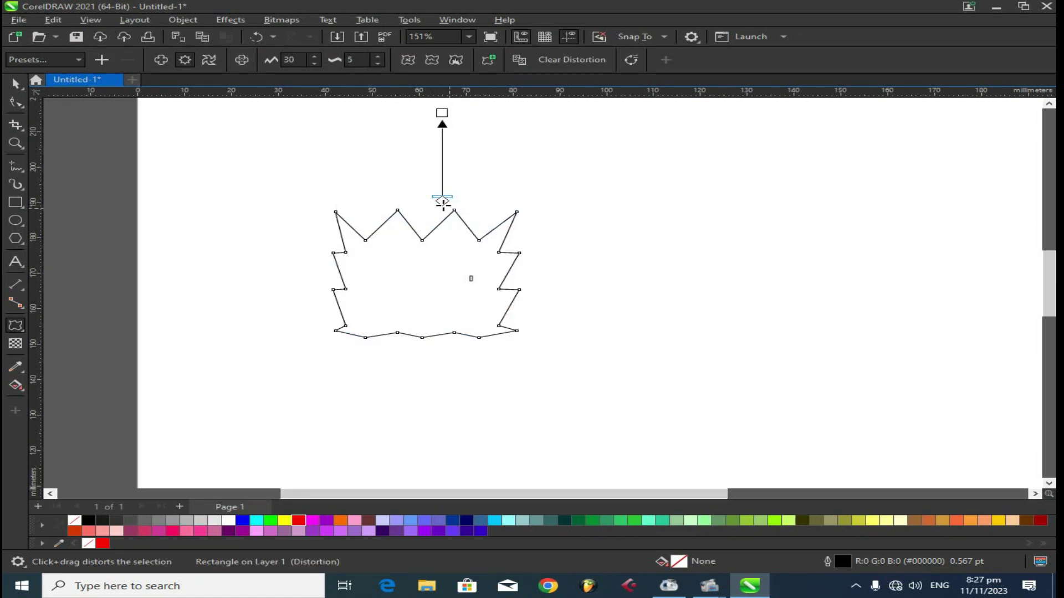
mouse_move(441, 201)
mouse_down()
mouse_move(436, 330)
mouse_move(425, 194)
mouse_up()
click(61, 59)
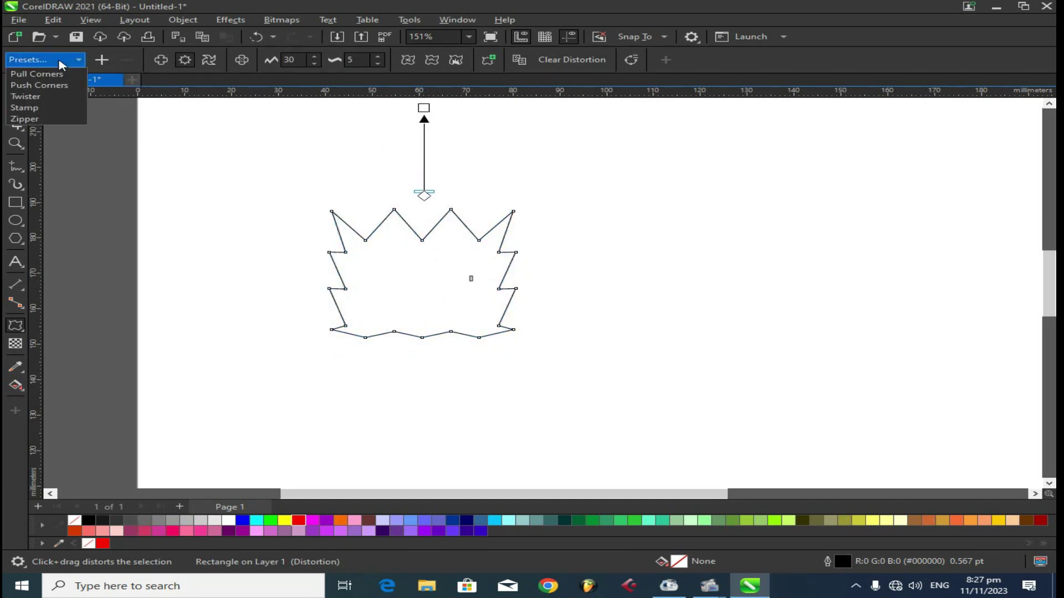
click(67, 86)
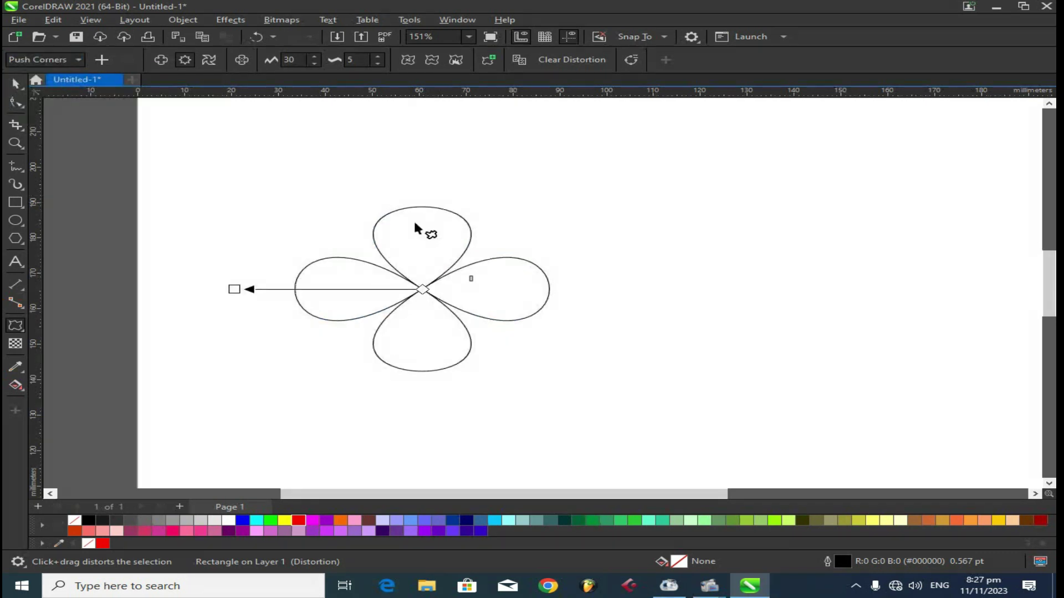
Delete the distorted shape and draw a new rectangle near the middle of the empty page area.
click(15, 83)
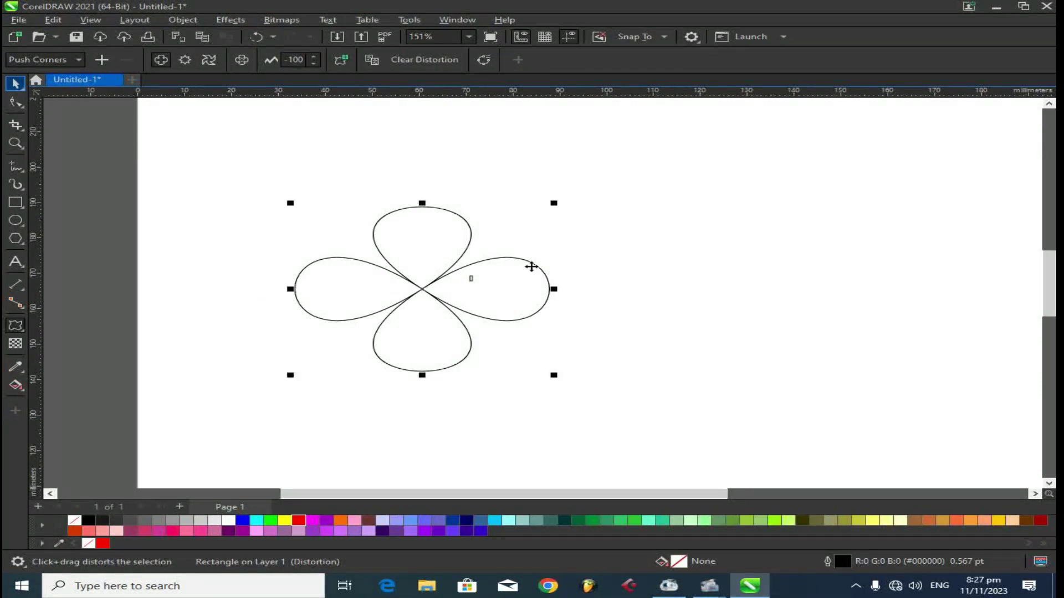
key(Delete)
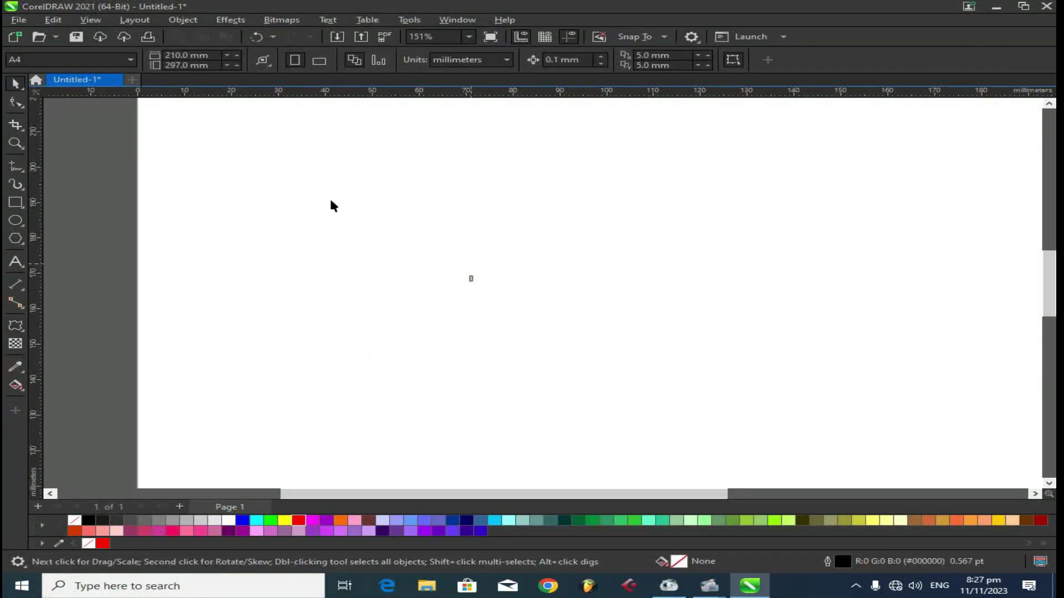
drag(503, 211, 695, 353)
Apply a push and pull distortion with amplitude -112 from the rectangle's centre to form a four-petal flower.
click(16, 325)
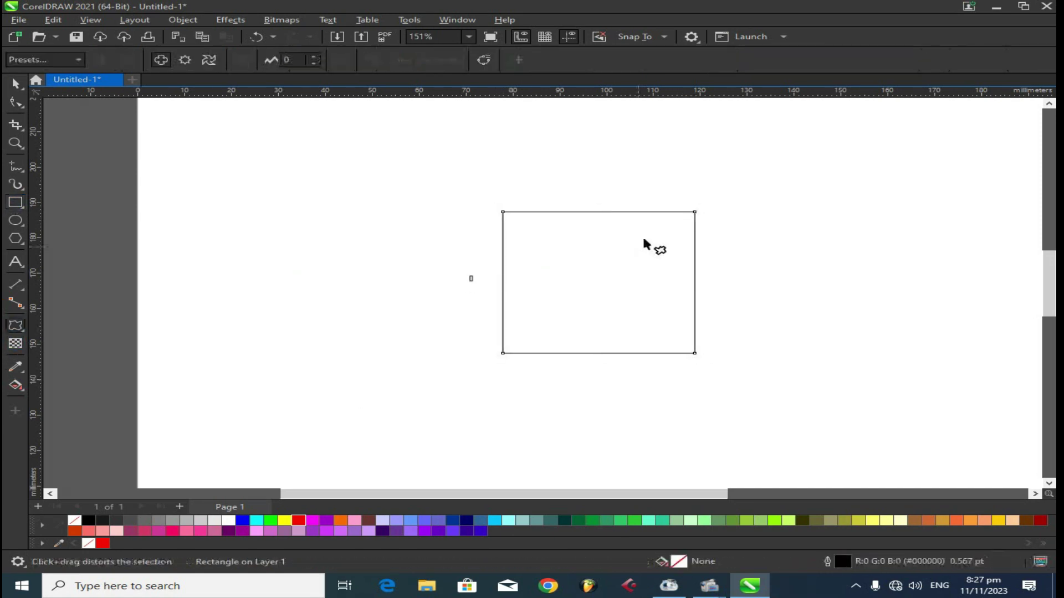
drag(636, 283, 656, 171)
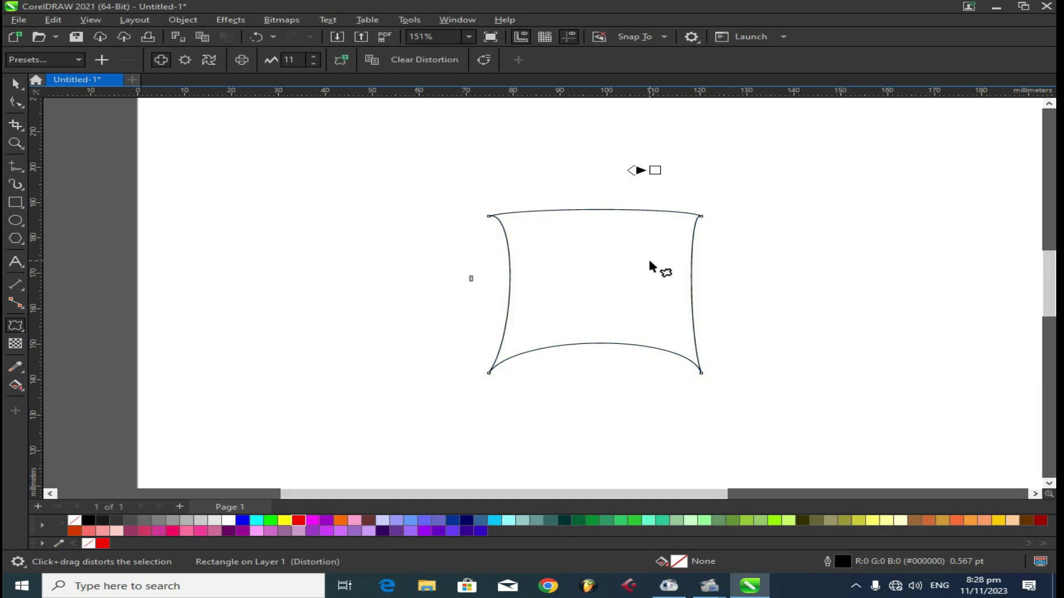
key(ctrl+z)
drag(591, 272, 379, 289)
key(space)
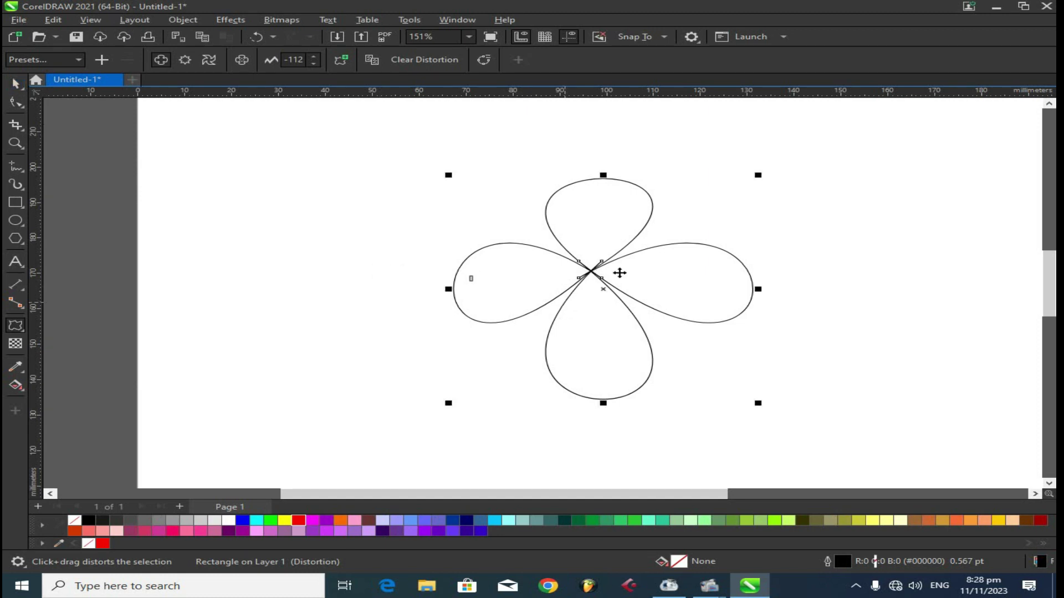
Colour the flower's fill and outline red and move it about 29 mm to the left.
click(298, 521)
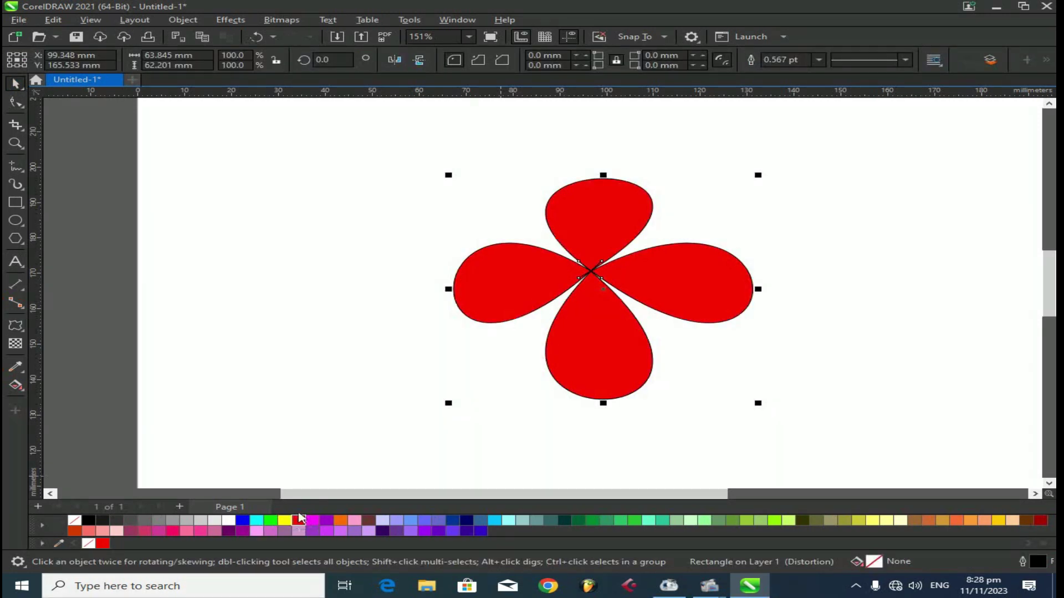
drag(587, 277, 452, 248)
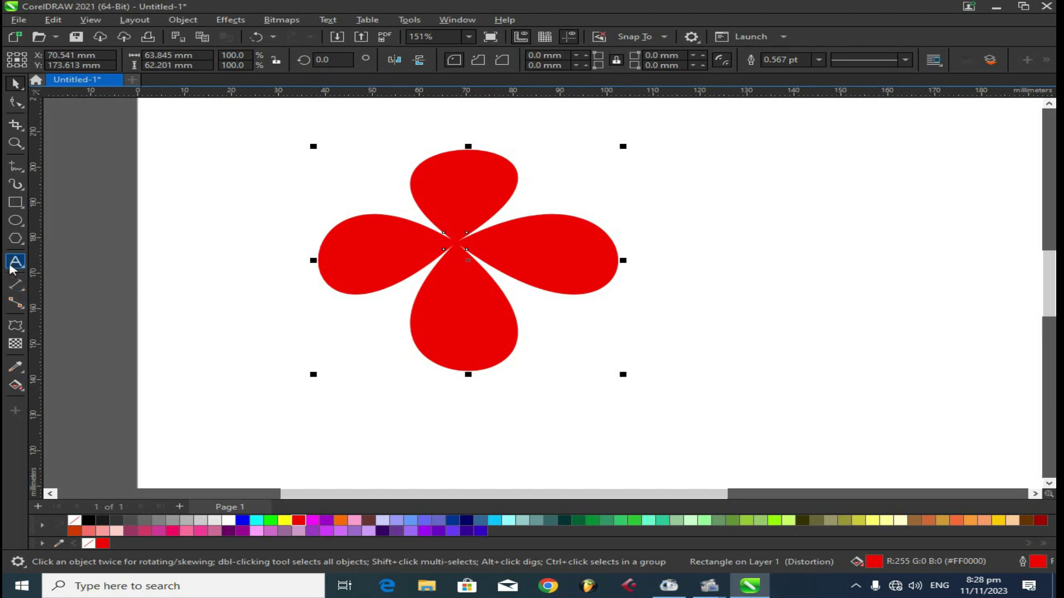
click(667, 244)
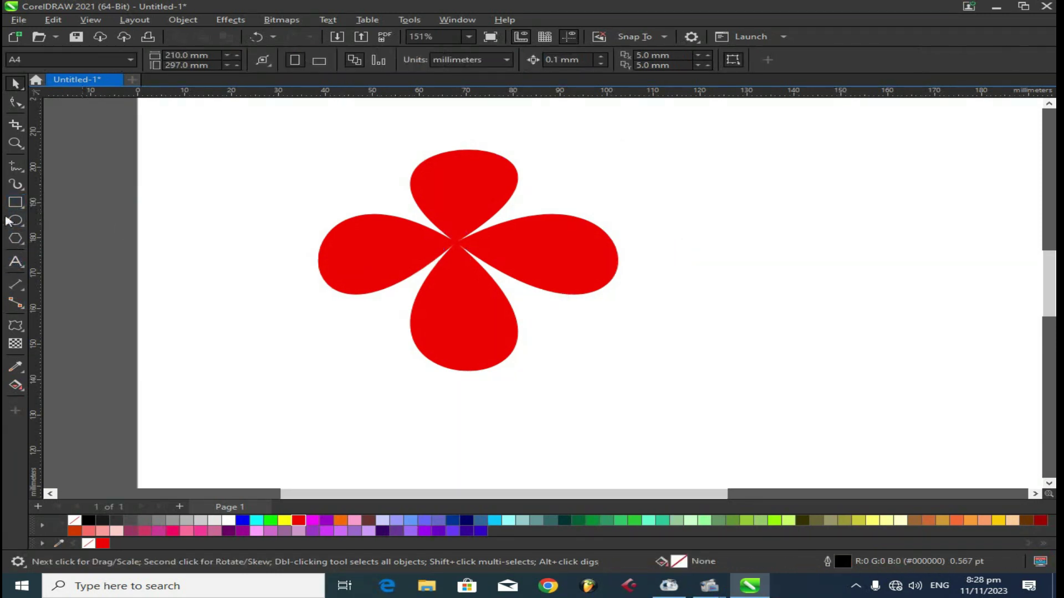
Draw a rectangle about 31 × 35 mm to the right of the flower and activate the Distort tool on it.
click(15, 204)
drag(693, 221, 840, 344)
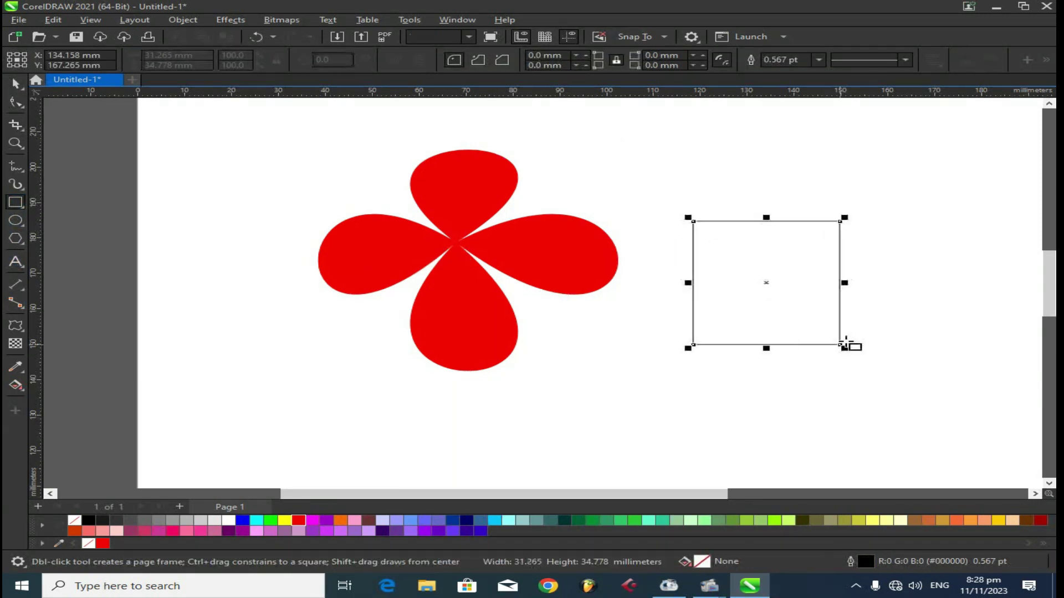
click(16, 303)
click(15, 325)
drag(736, 272, 712, 278)
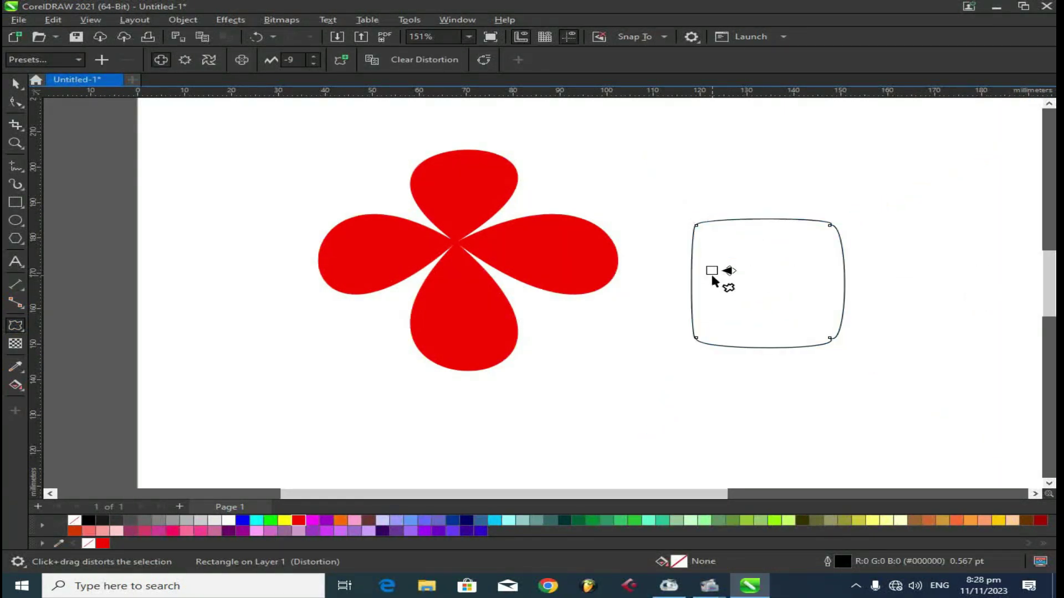
key(ctrl+z)
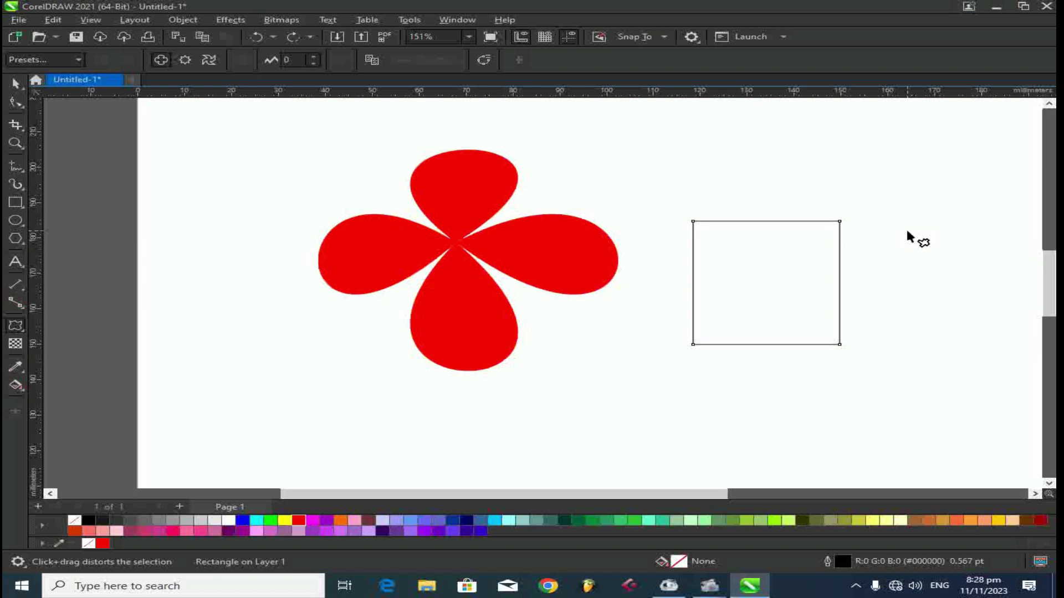
mouse_move(715, 314)
mouse_down()
mouse_move(874, 308)
mouse_move(720, 312)
mouse_up()
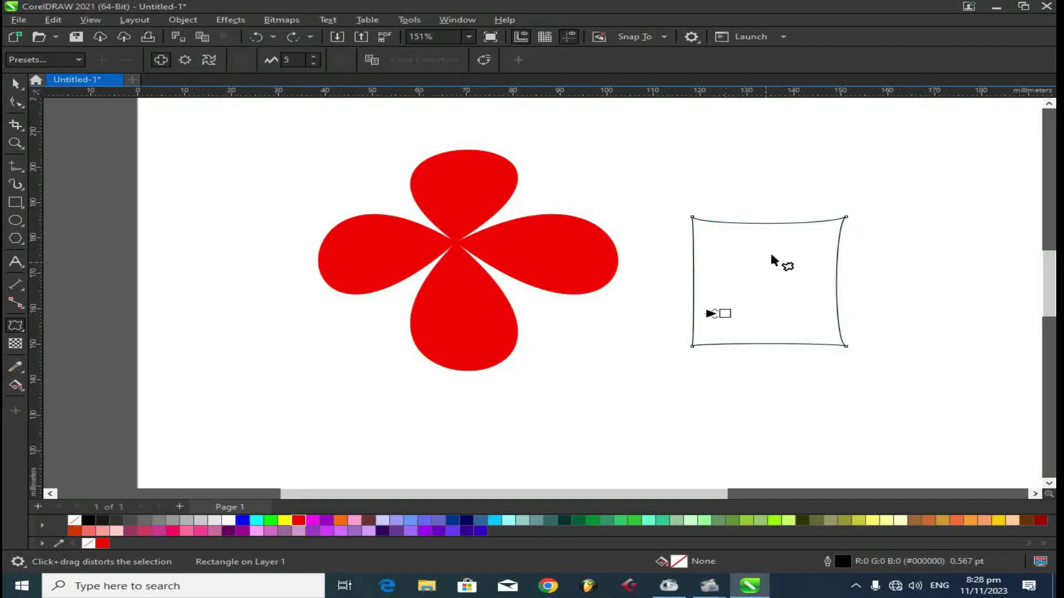
drag(773, 264, 586, 306)
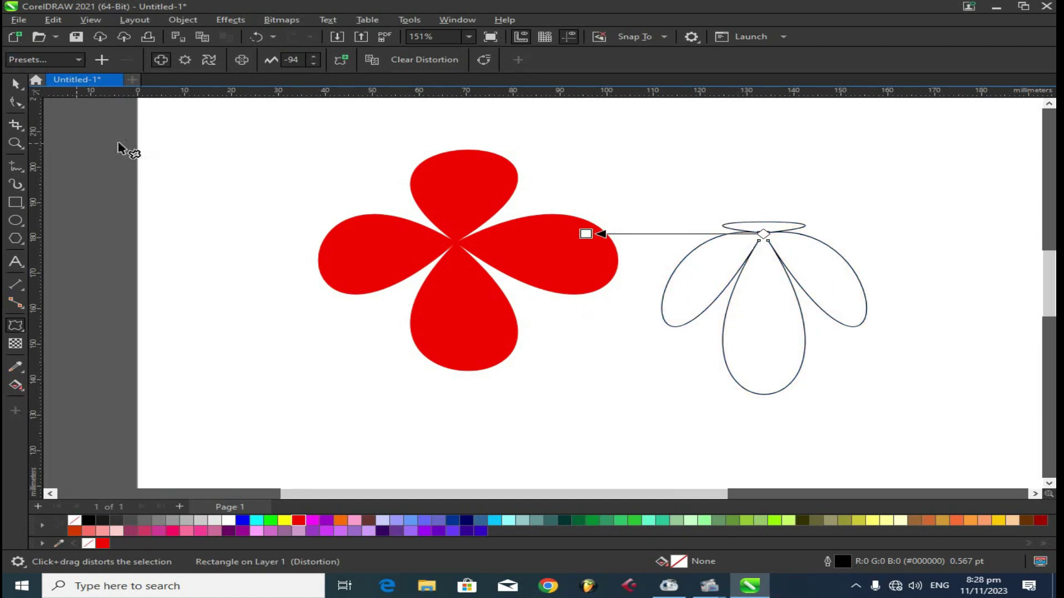
key(ctrl+z)
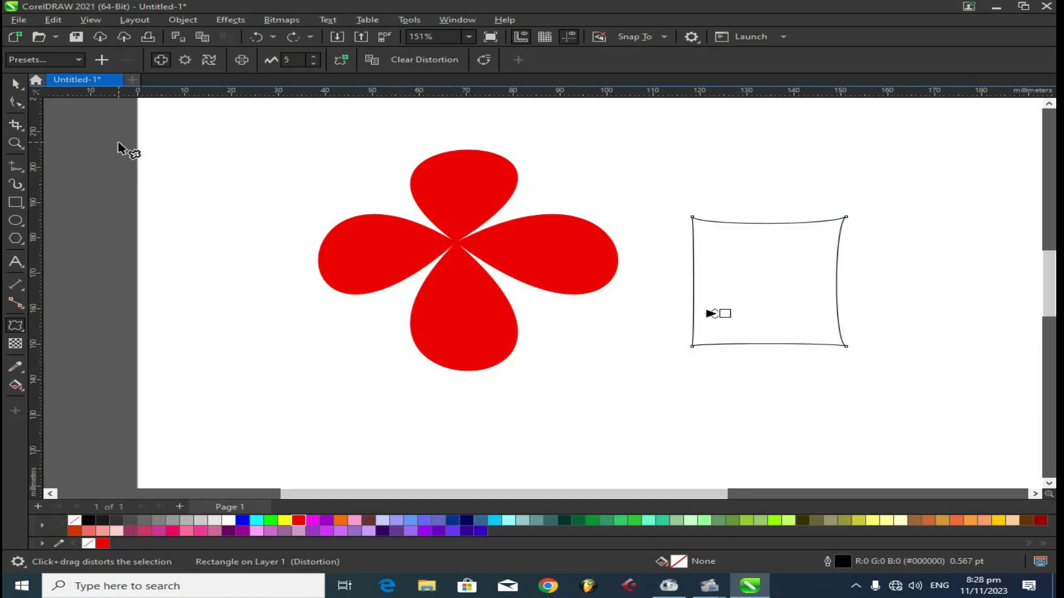
key(ctrl+z)
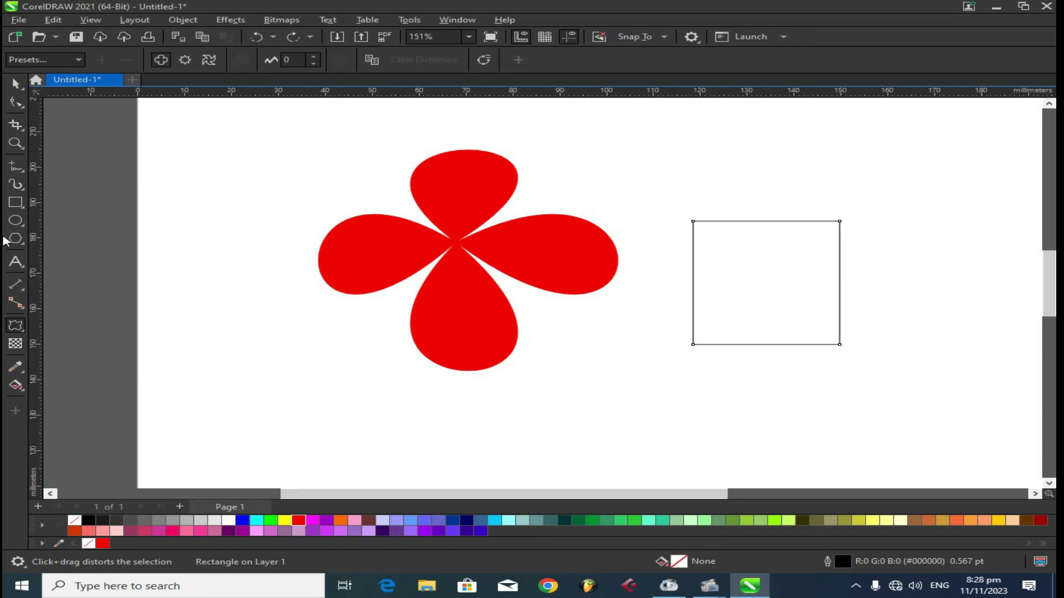
Push and pull distort the rectangle from its centre into a long four-pointed star and colour its fill and outline green.
drag(754, 278, 1051, 219)
click(12, 86)
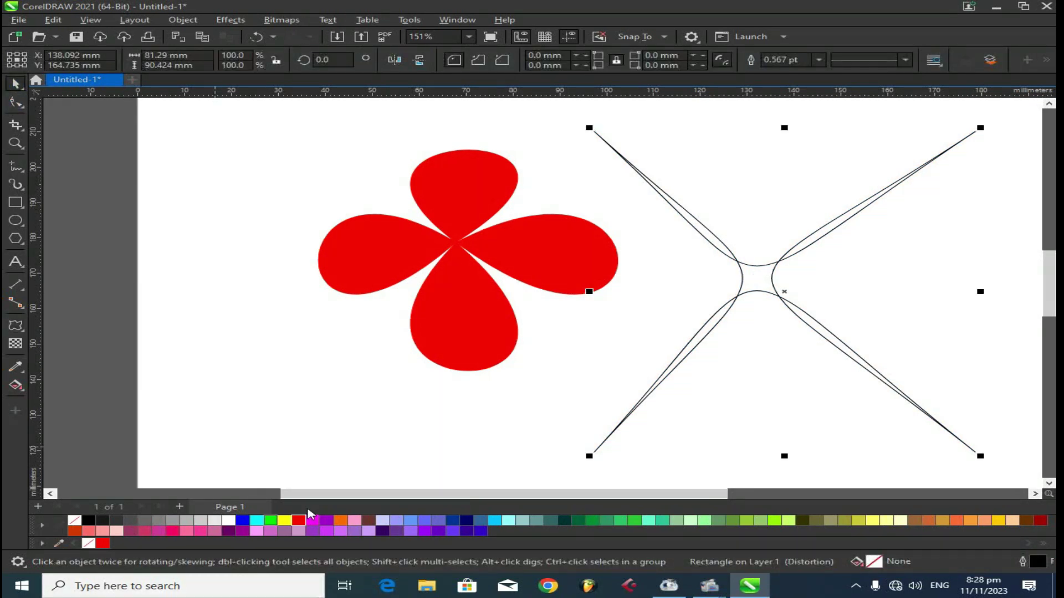
click(275, 522)
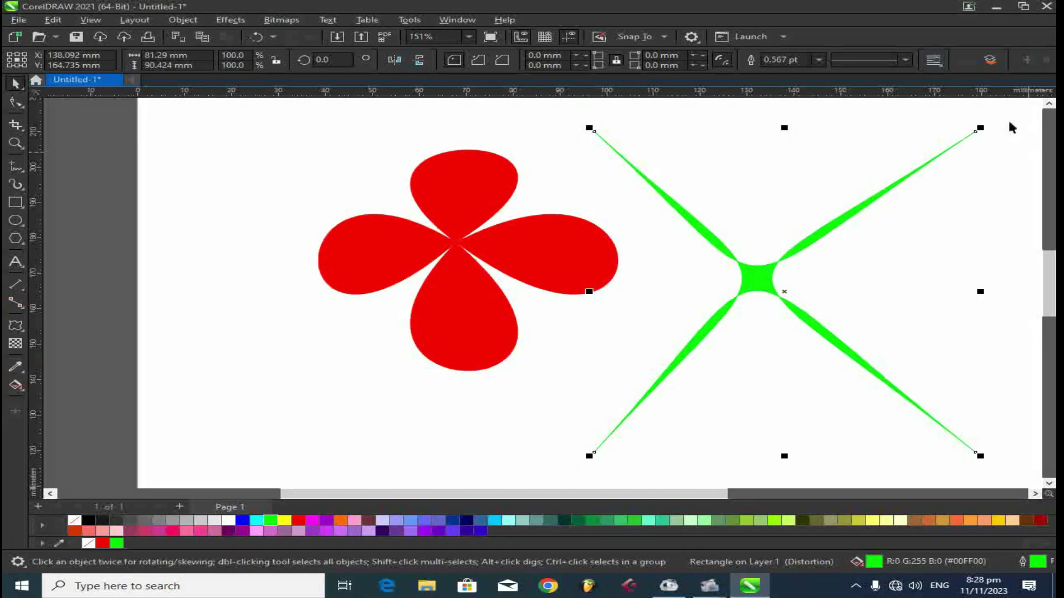
Scale the green star to about 11 × 12 mm and place it where the red petals meet.
drag(984, 131, 462, 248)
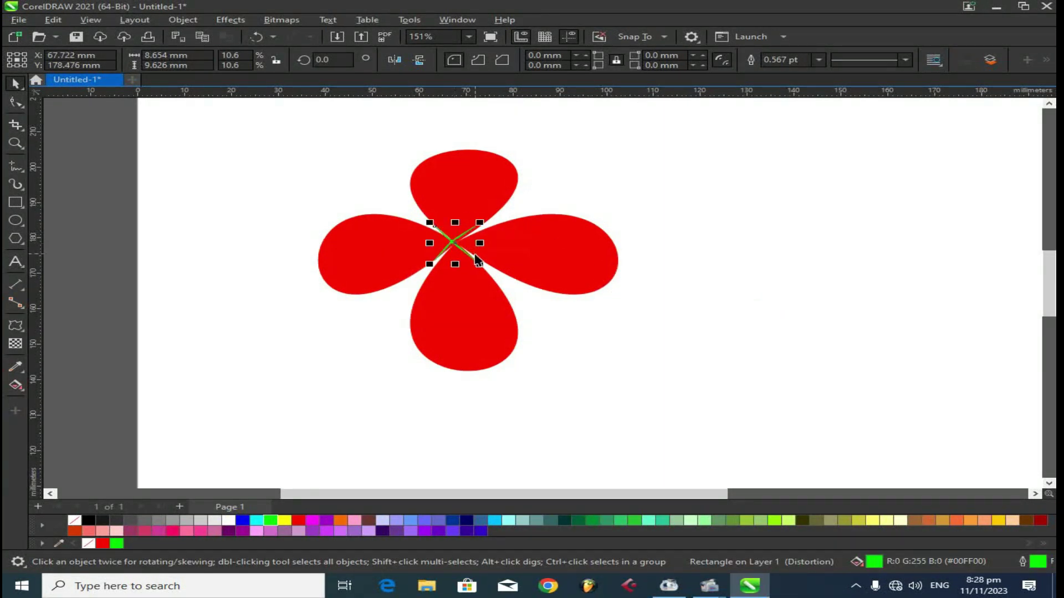
key(z)
drag(285, 124, 638, 384)
key(space)
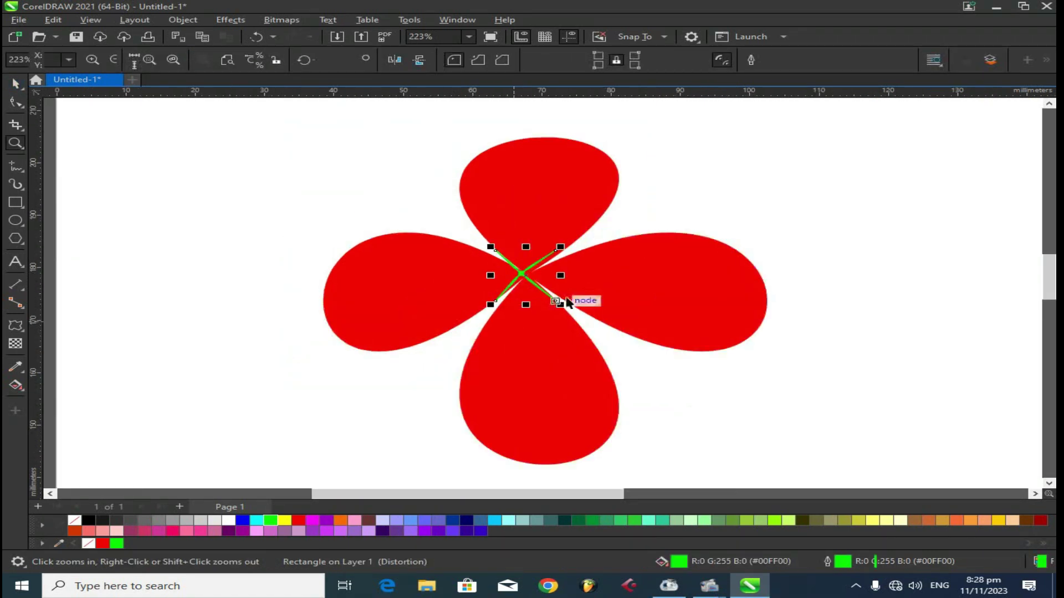
drag(563, 306, 597, 327)
drag(525, 283, 530, 277)
Add a copy of the green star rotated 45° about its centre.
click(530, 277)
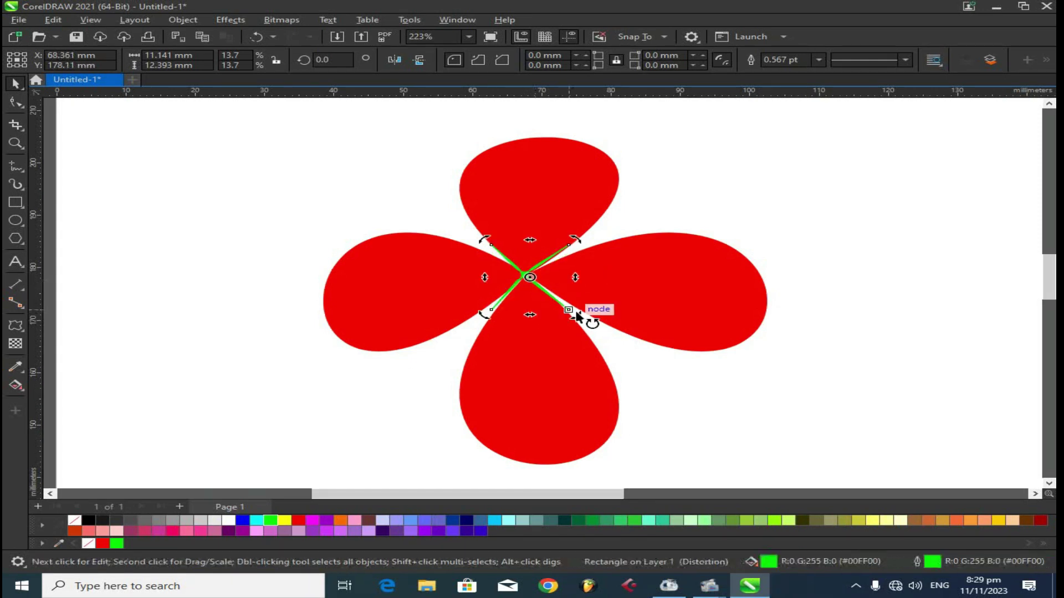
drag(576, 319, 605, 285)
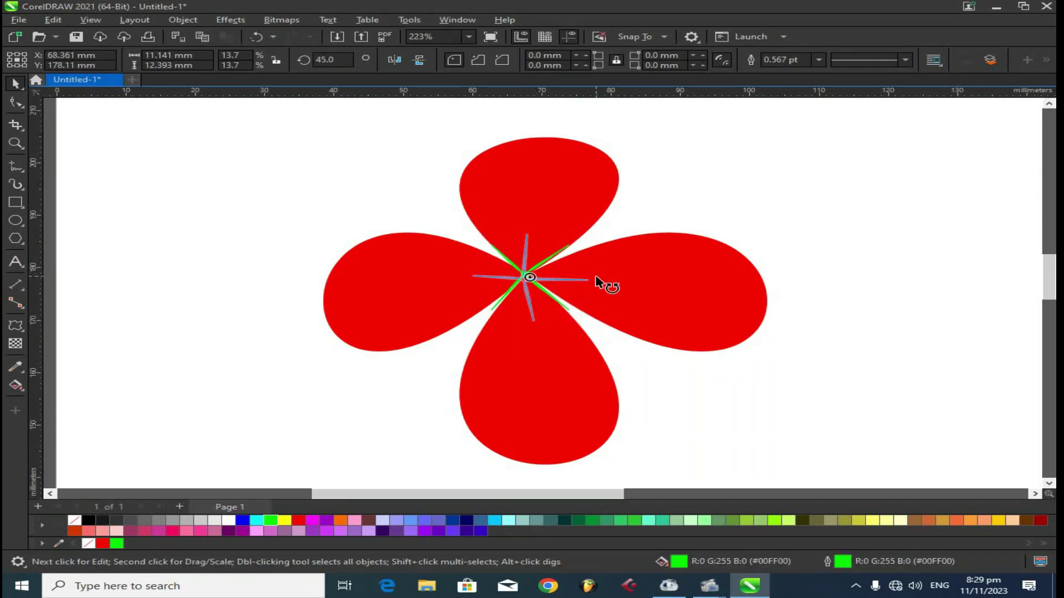
key(ctrl+z)
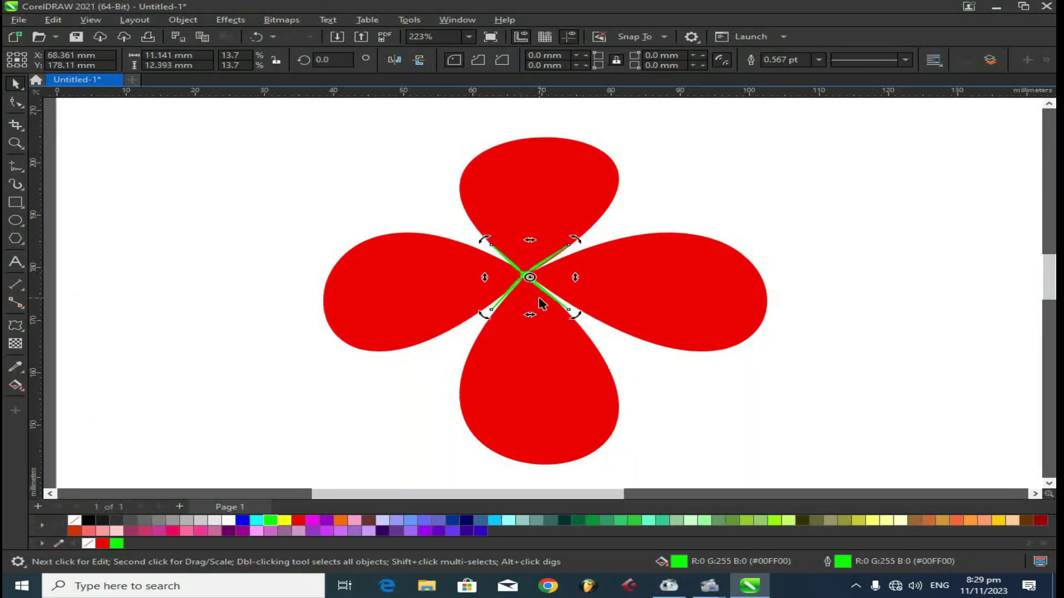
key(ctrl+shift+z)
click(760, 354)
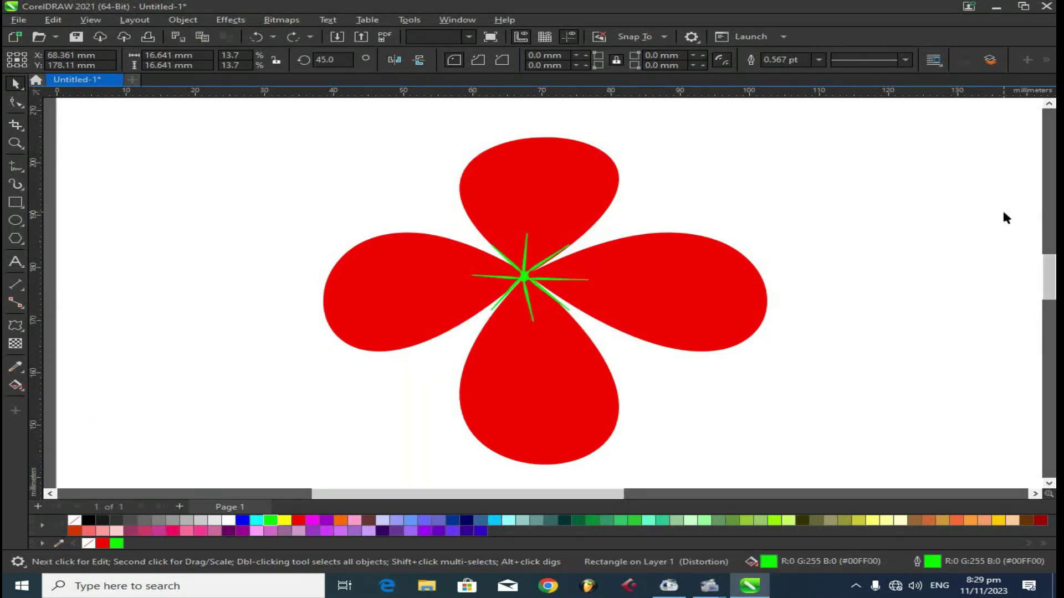
Select the whole flower with its green centre and move it to the upper-left area of the page.
key(z)
right_click(838, 188)
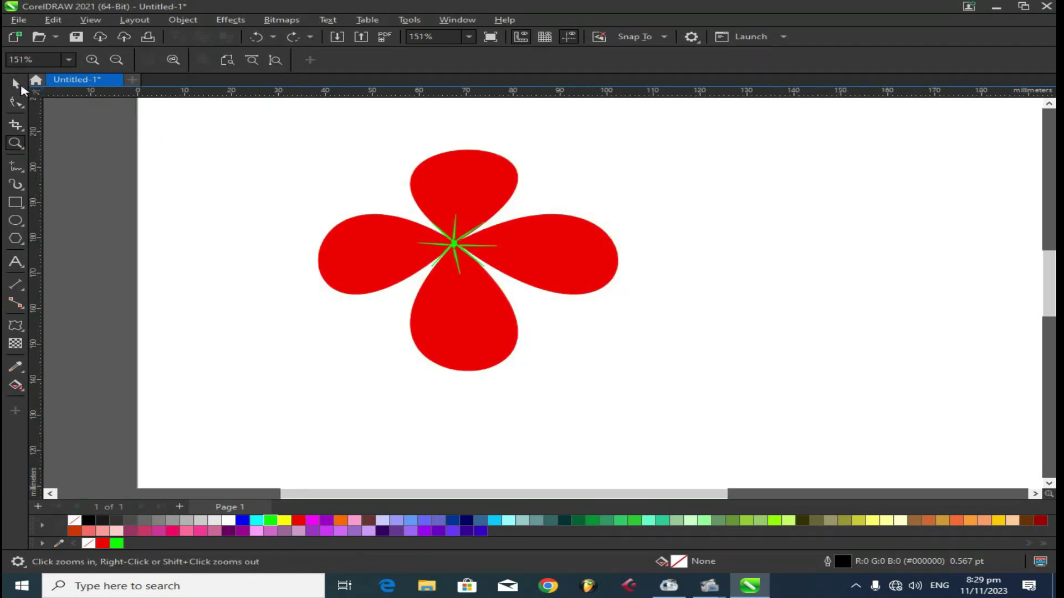
click(16, 83)
drag(249, 434, 655, 136)
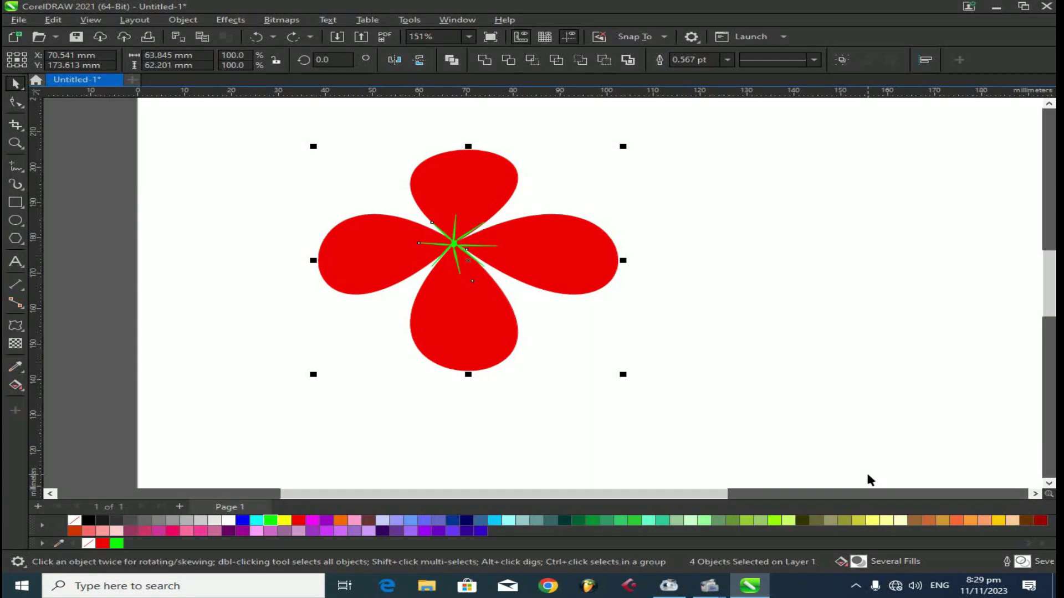
drag(451, 198, 318, 149)
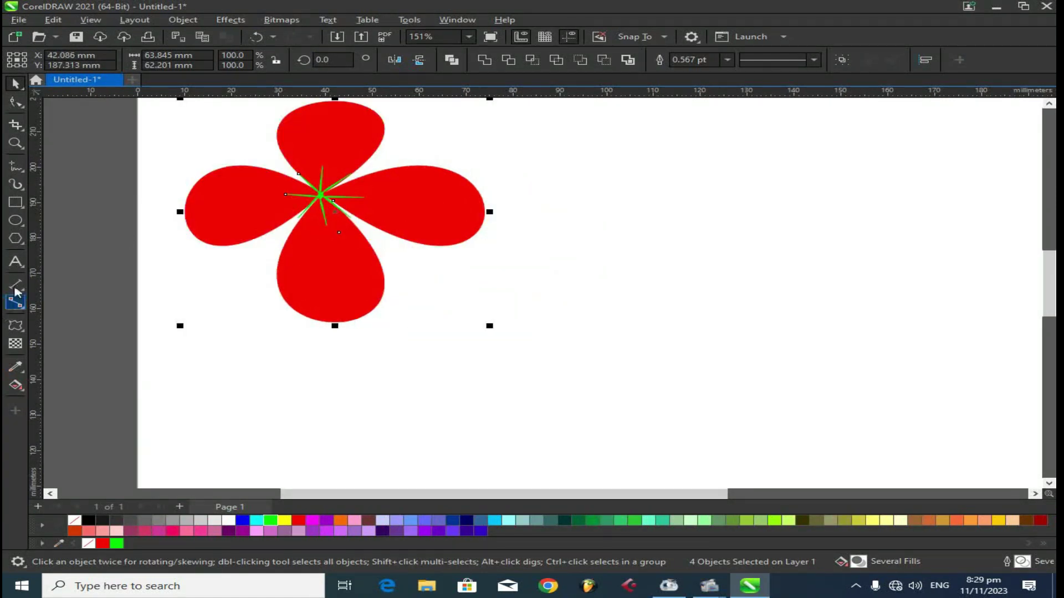
Draw an ellipse in the empty area to the right of the flower.
click(20, 220)
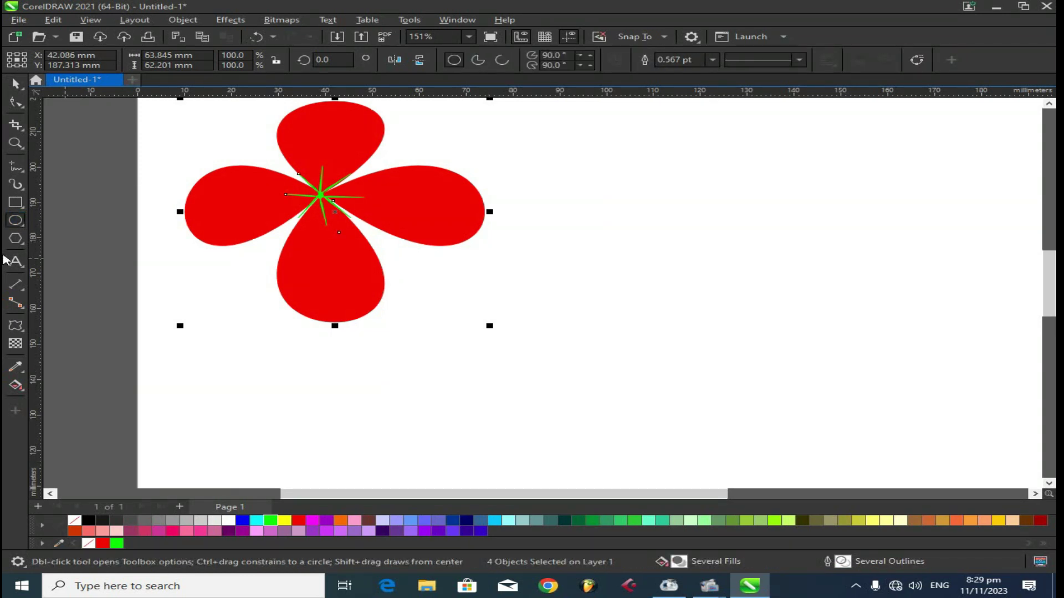
drag(602, 197, 806, 371)
click(16, 84)
Apply a zipper distortion with amplitude 17 and frequency 5 to the ellipse, starting from its topmost point.
click(16, 328)
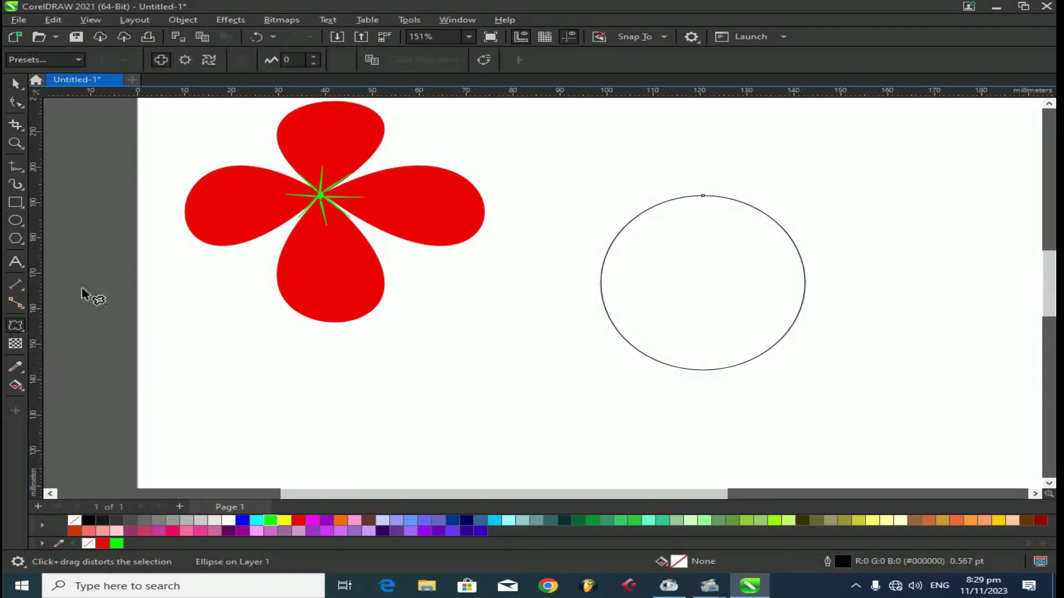
drag(697, 248, 826, 281)
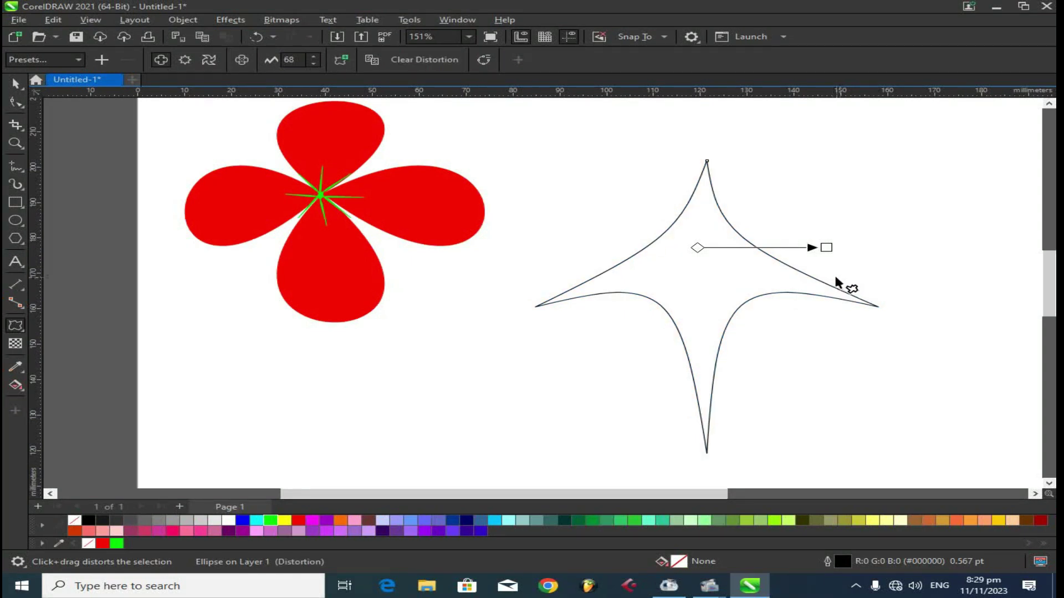
key(ctrl+z)
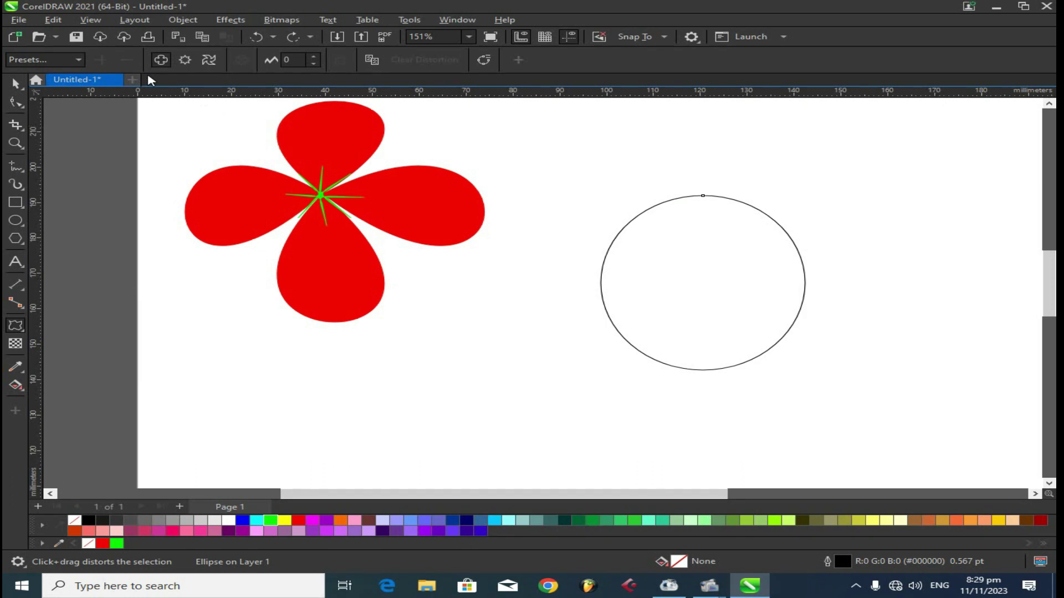
click(184, 60)
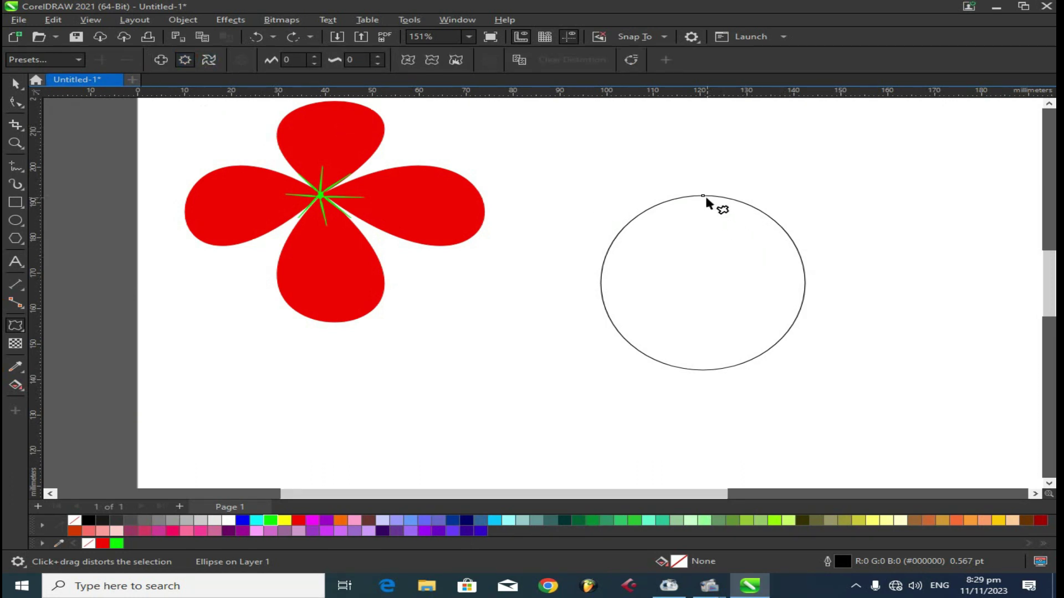
drag(703, 196, 709, 245)
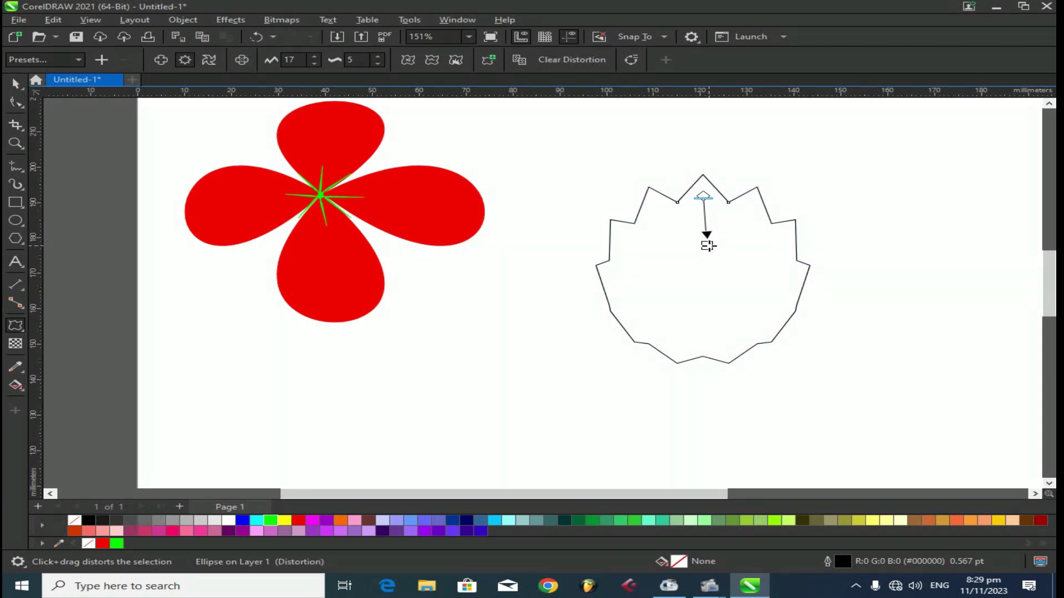
Fill the zipper-distorted ellipse with red and move it up beside the flower.
click(15, 83)
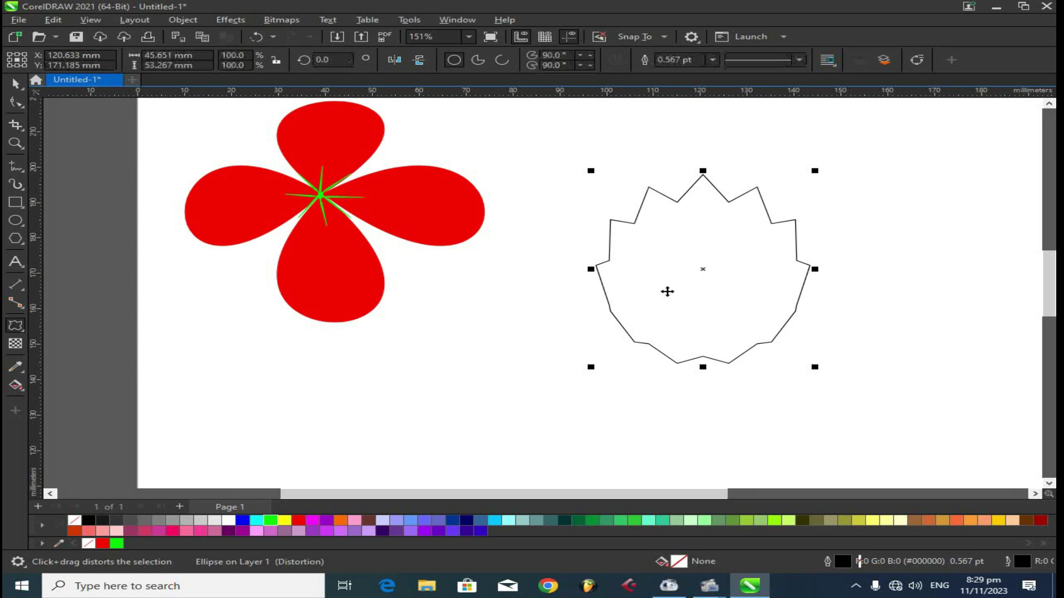
click(298, 522)
drag(734, 252, 608, 201)
Draw an ellipse about 48 mm wide and 60 mm tall right of the toothed red shape and apply a zipper distortion with frequency 5.
click(15, 220)
drag(779, 179, 1006, 392)
click(17, 83)
click(15, 325)
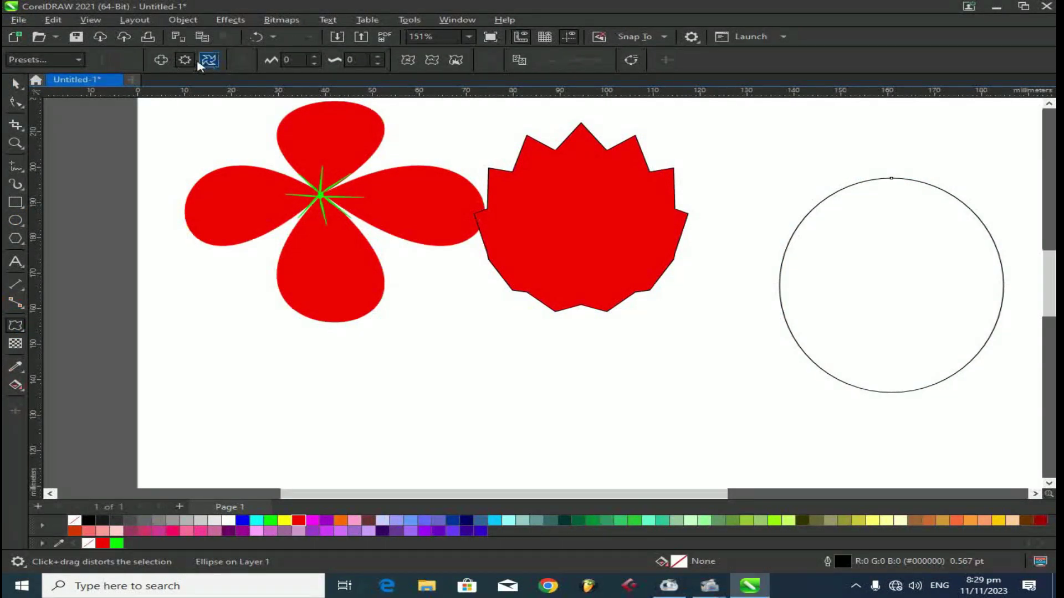
drag(891, 178, 891, 381)
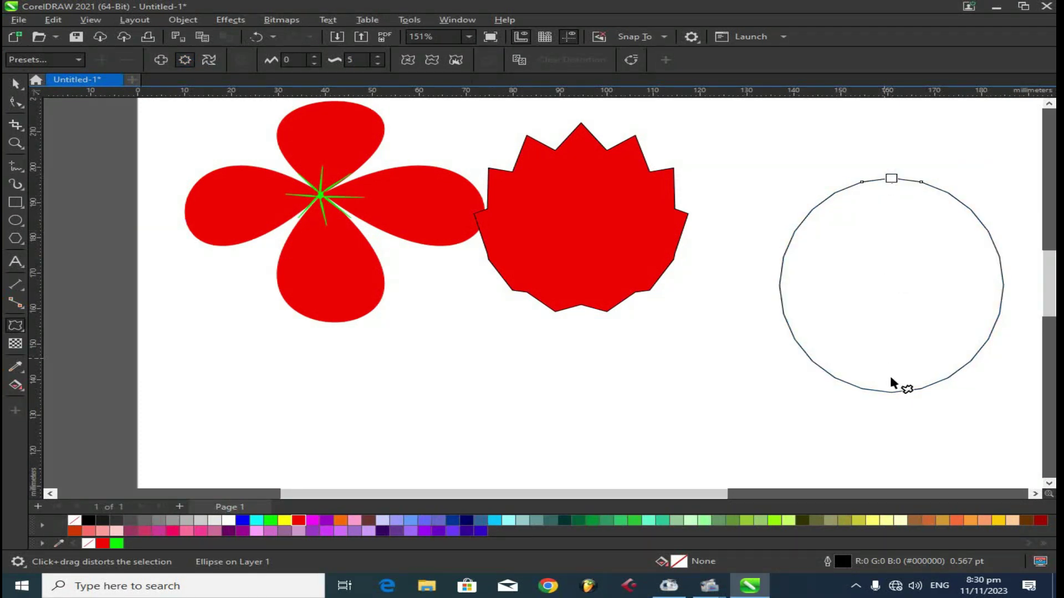
Set the new ellipse's zipper distortion to amplitude 0 and frequency 12.
click(16, 83)
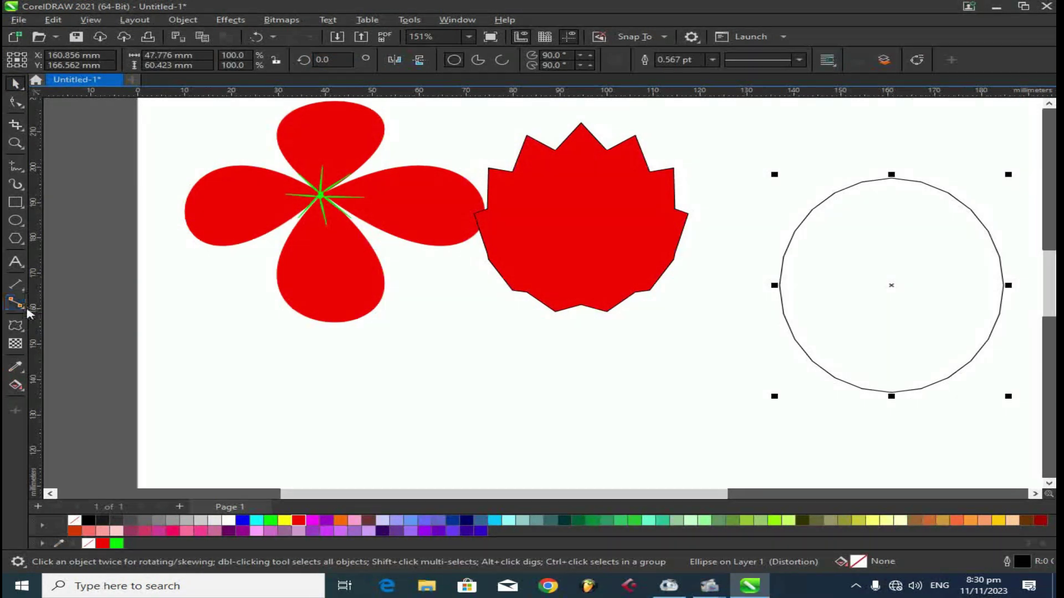
click(27, 326)
click(317, 59)
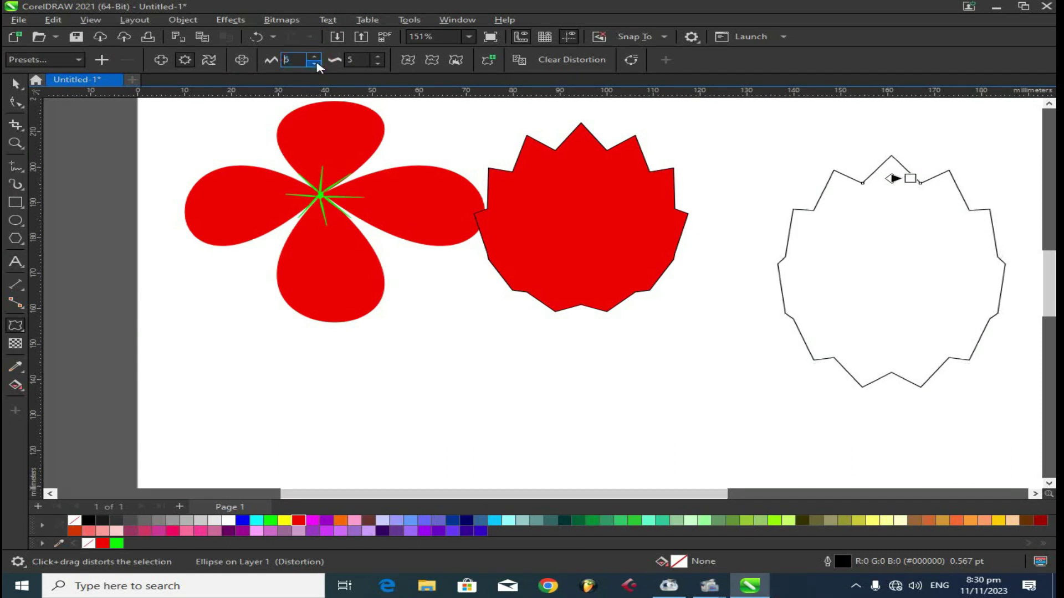
click(315, 63)
click(315, 63)
click(379, 56)
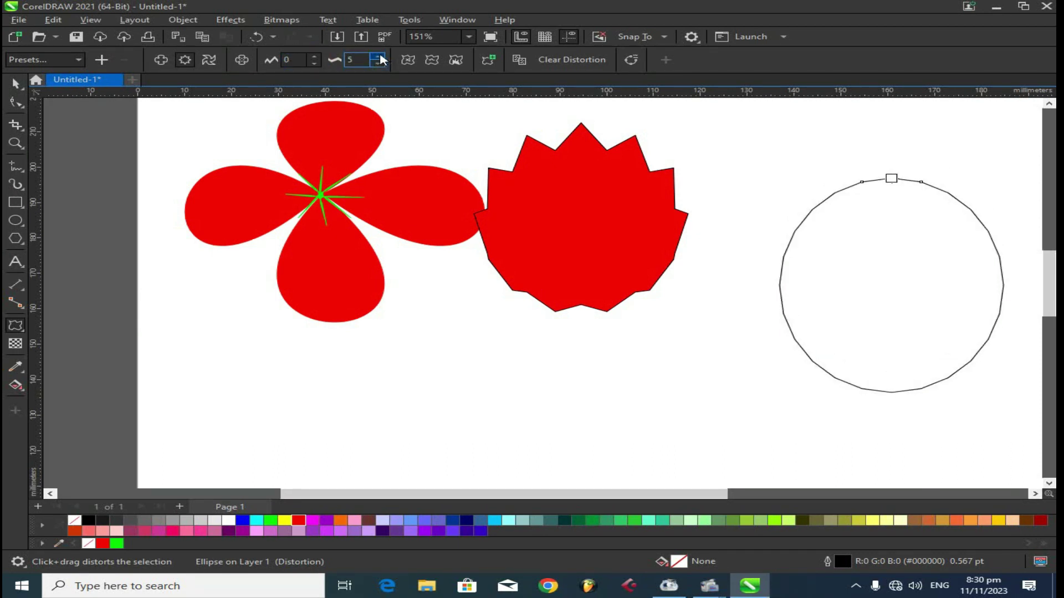
click(380, 56)
click(380, 56)
click(381, 56)
click(381, 56)
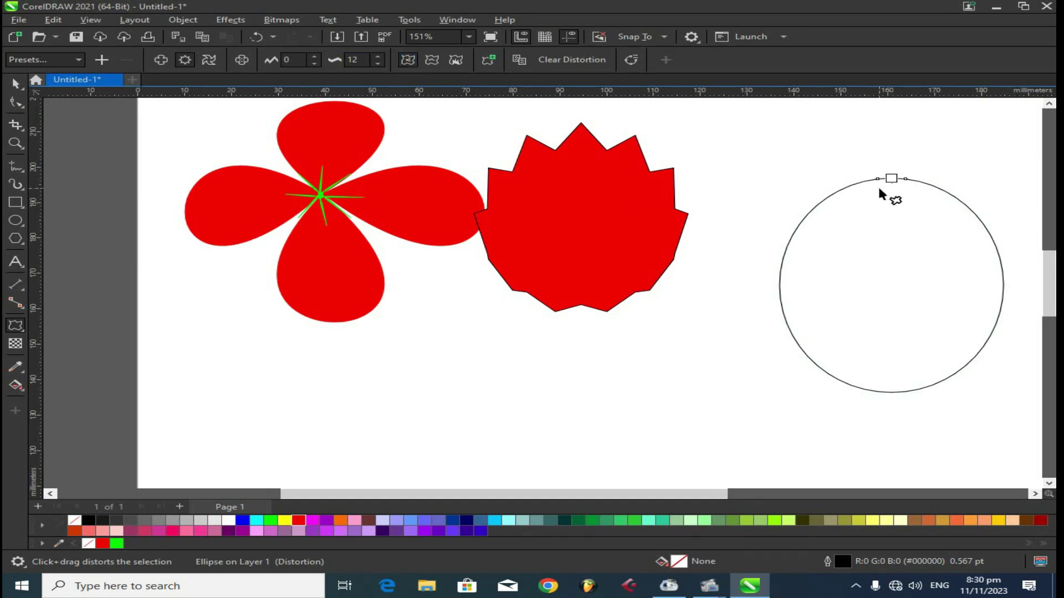
Apply another zipper distortion with amplitude 6 and frequency 5 near the ellipse's top, using the smooth and local options.
drag(879, 177, 881, 188)
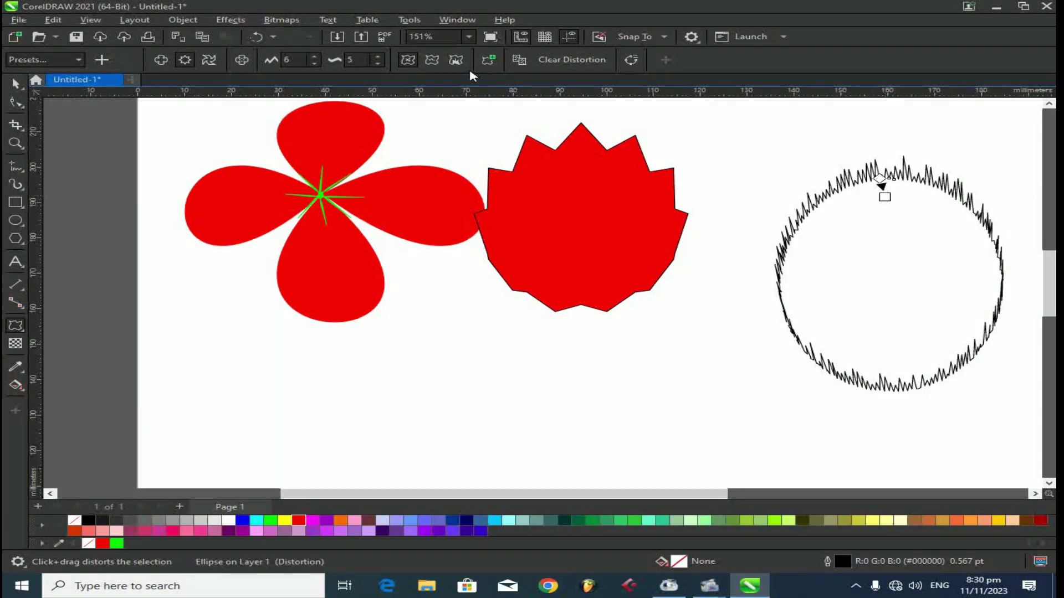
click(438, 62)
click(463, 63)
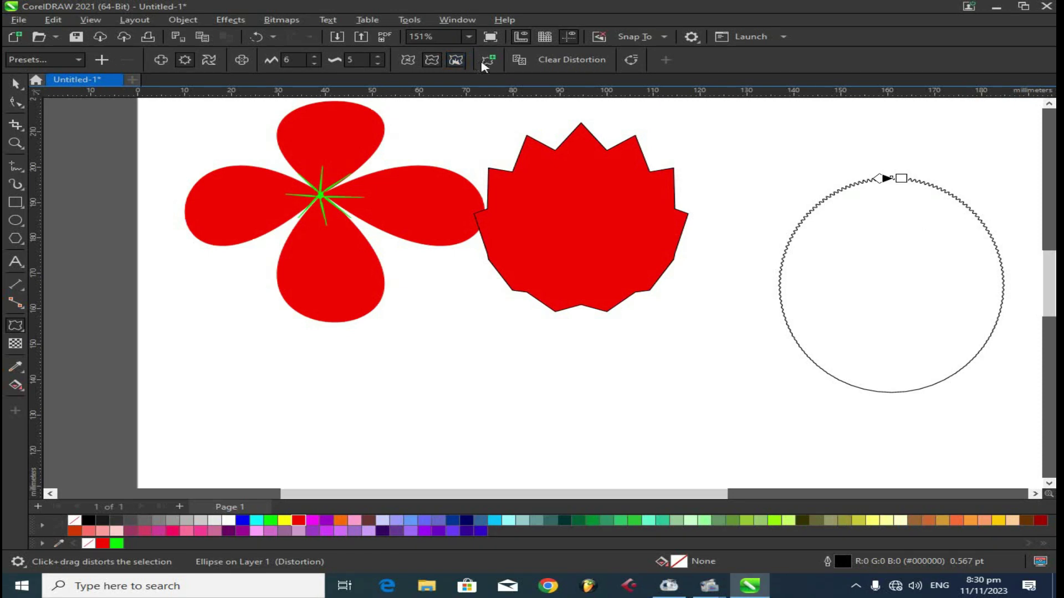
Stretch the zipper distortion horizontally across the ellipse's upper part to amplitude 30 and turn on random distortion.
drag(881, 181, 960, 218)
drag(975, 217, 975, 217)
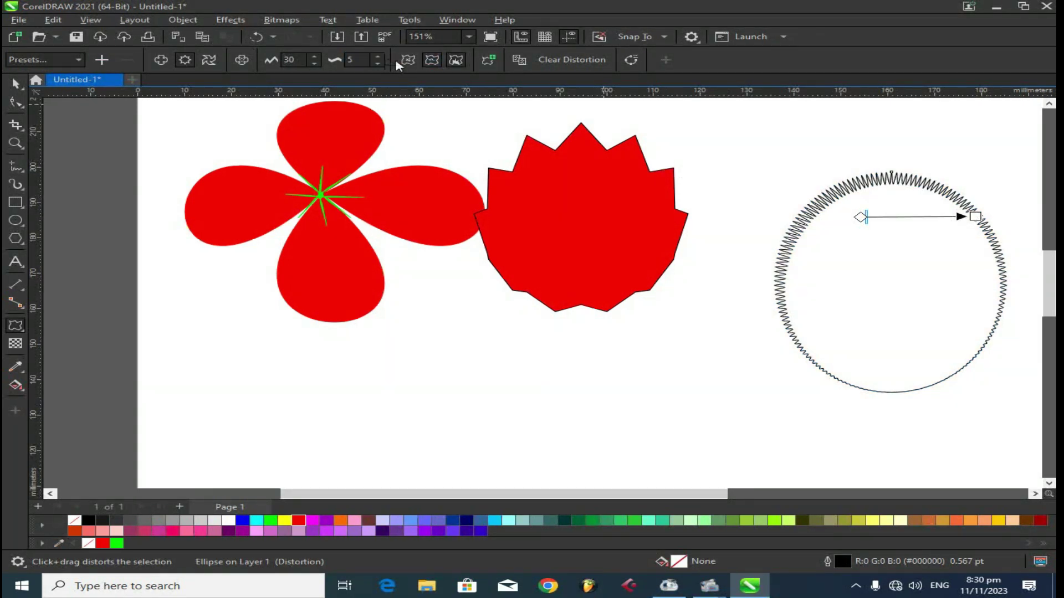
click(432, 59)
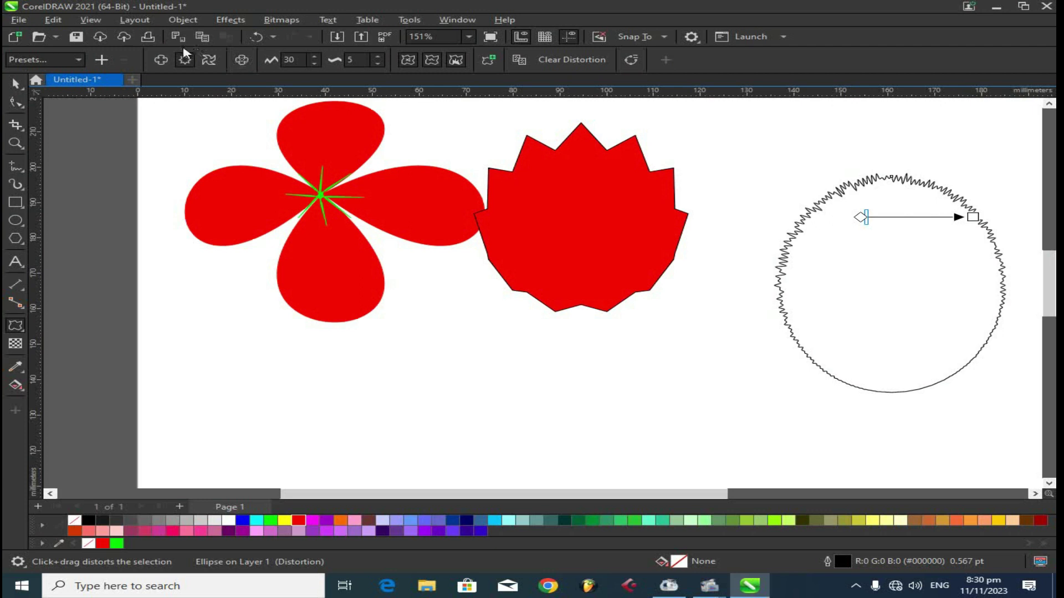
Move the jagged ellipse closer to the toothed red shape and fill it with red.
click(16, 84)
drag(929, 287, 855, 267)
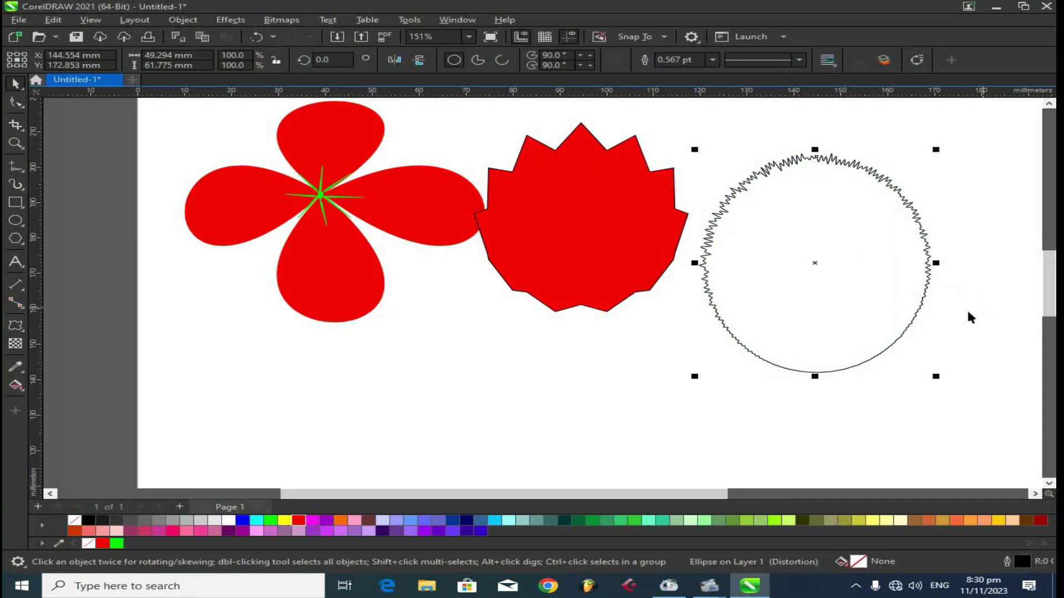
click(299, 521)
Draw a wide rectangle in the empty area below the flower.
click(464, 385)
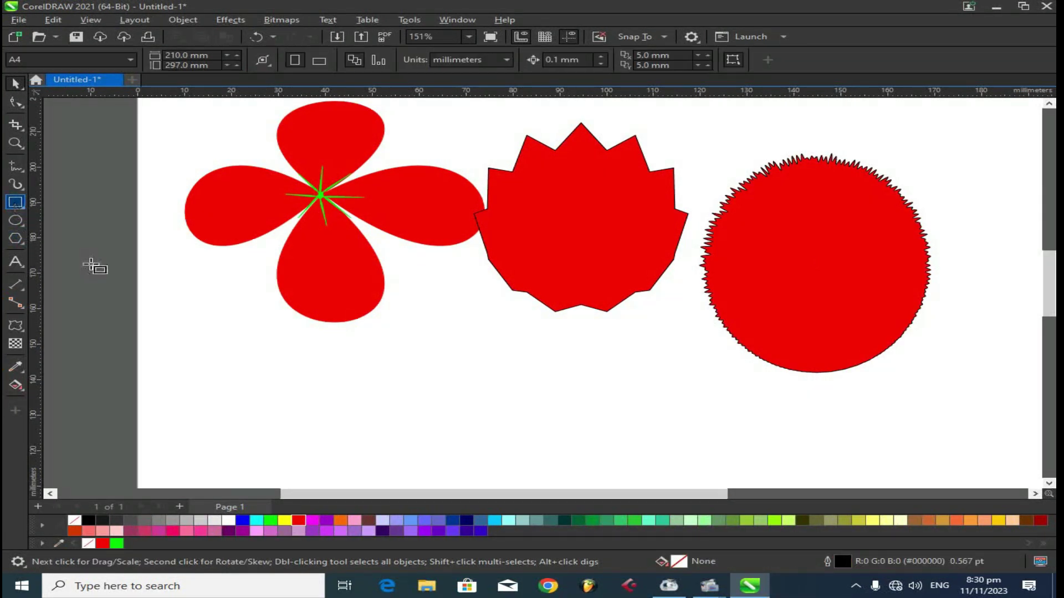
drag(281, 378, 478, 448)
click(16, 326)
drag(334, 423, 363, 408)
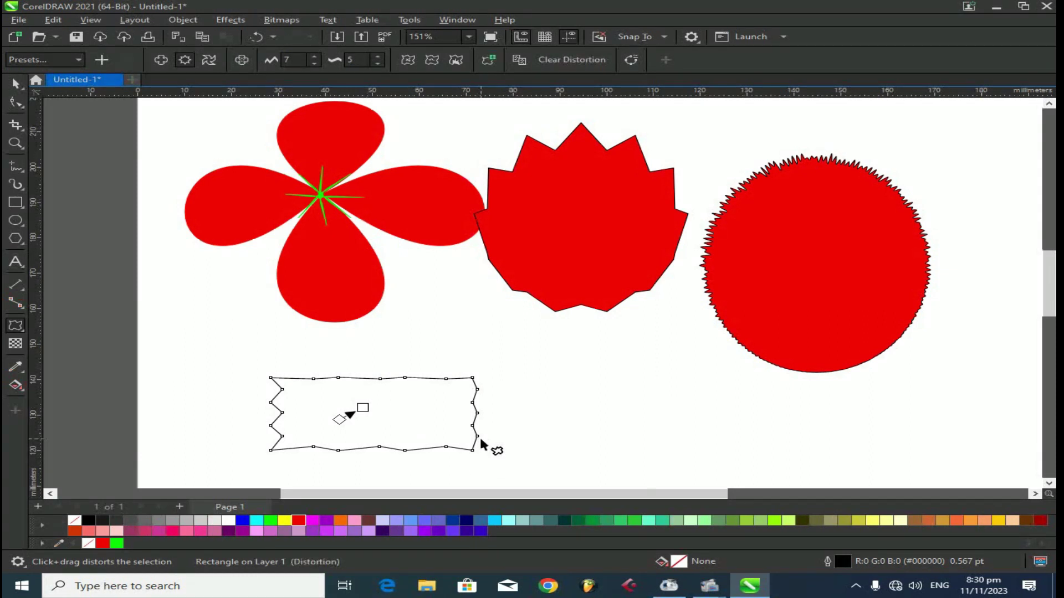
key(ctrl+z)
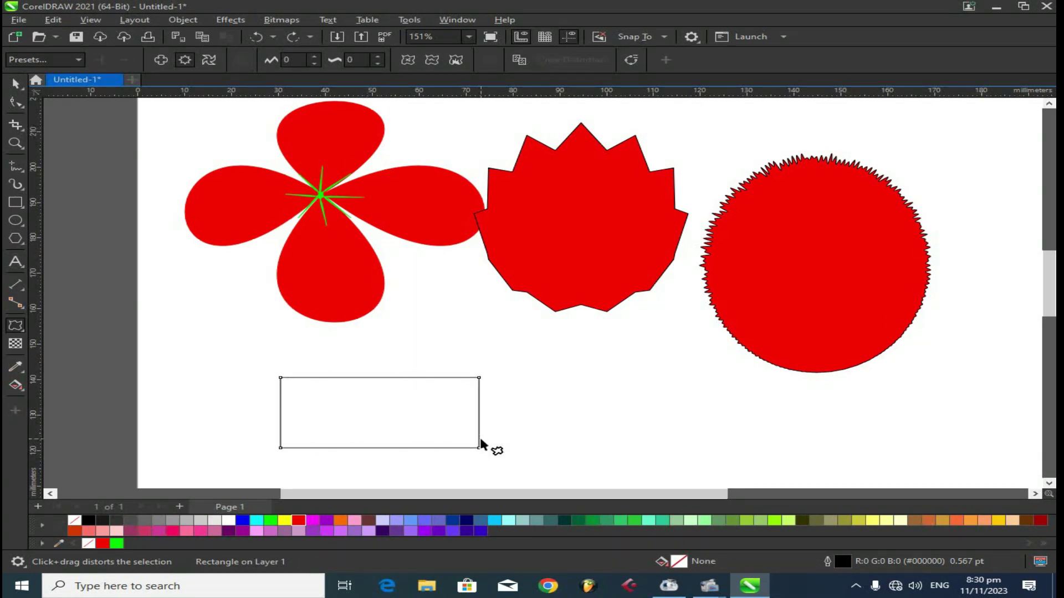
Apply a counterclockwise twister distortion of 33° to the rectangle from its centre, giving it a wavy flag shape.
click(208, 60)
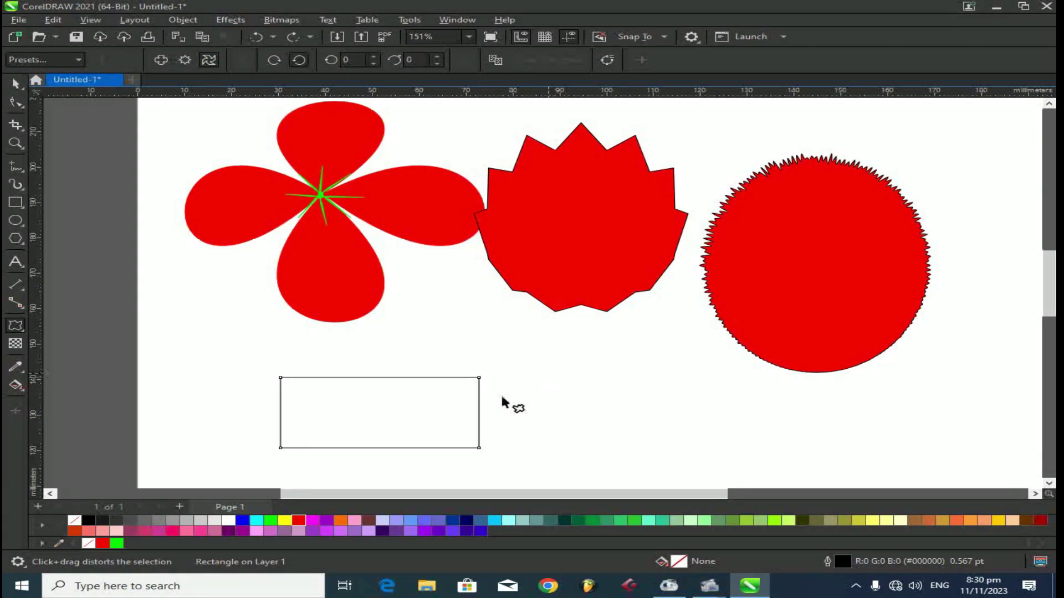
mouse_move(369, 413)
mouse_down()
mouse_move(541, 416)
mouse_move(478, 385)
mouse_move(478, 353)
mouse_up()
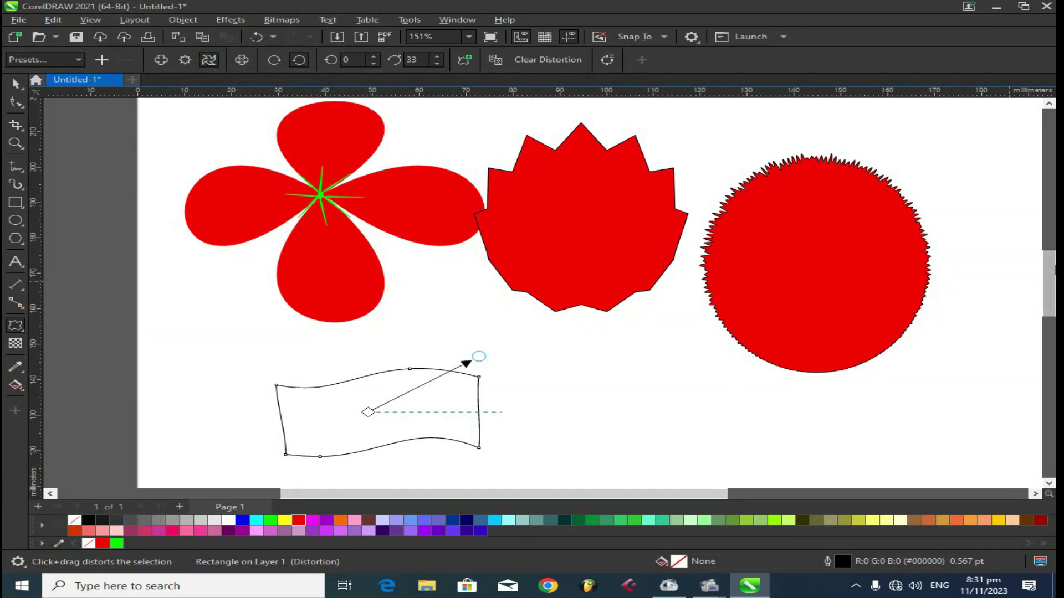
Move the wavy rectangle up and to the left beneath the flower and give it a red fill and outline.
scroll(1050, 283, down, 1)
scroll(481, 314, down, 2)
key(space)
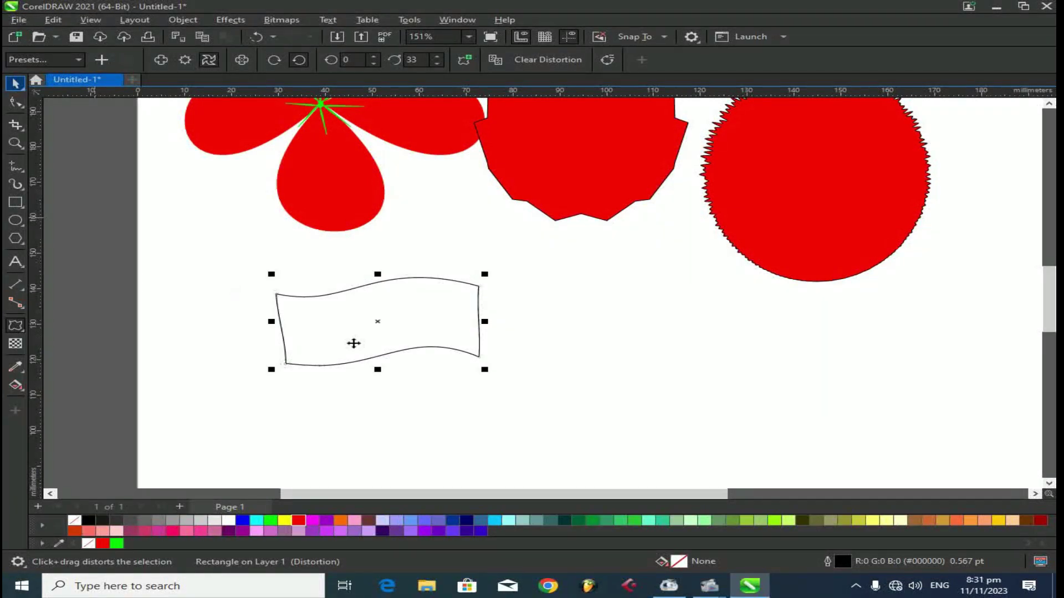
drag(375, 319, 295, 294)
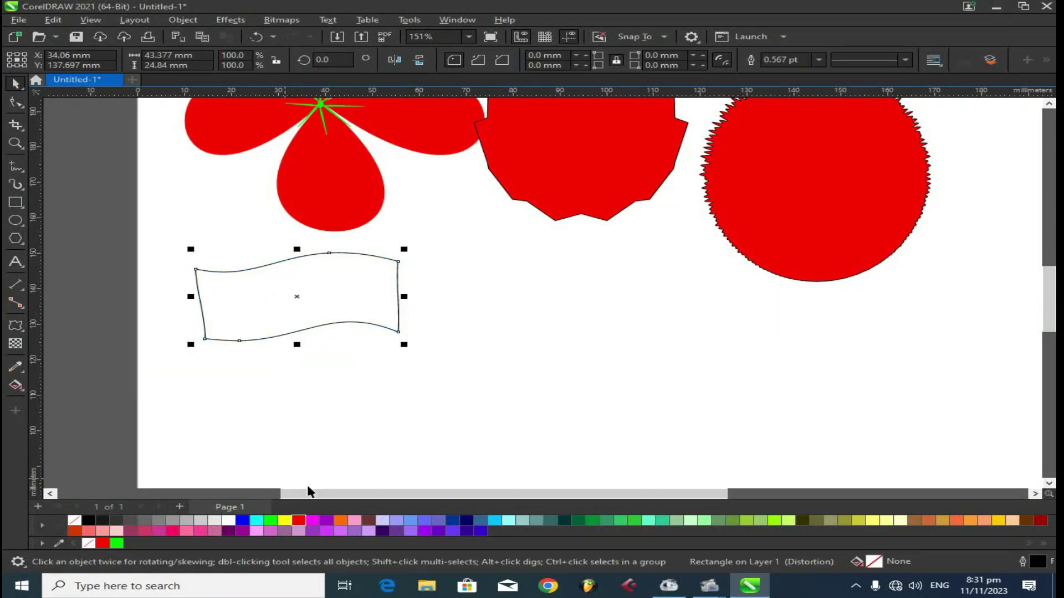
click(298, 520)
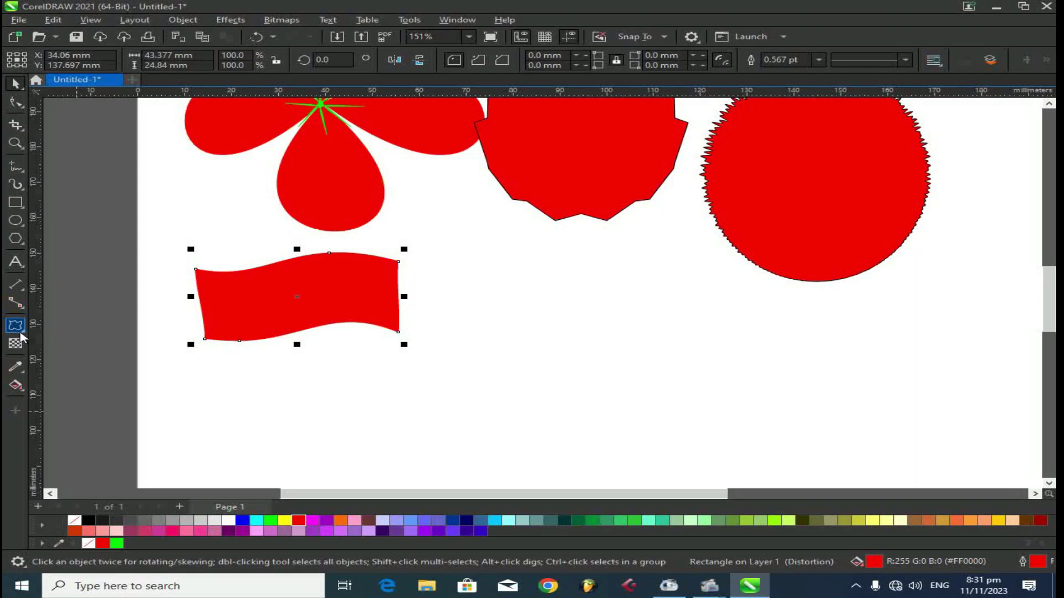
Draw an ellipse below the toothed red shape and twist it counterclockwise with 8 complete rotations and 141 additional degrees.
click(15, 220)
drag(495, 280, 674, 425)
click(16, 325)
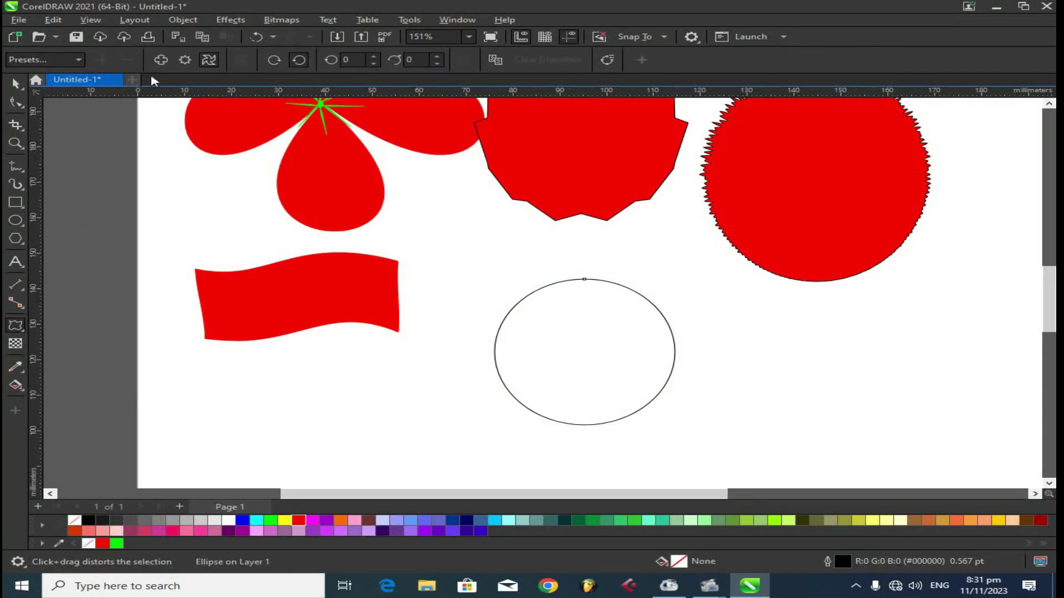
drag(556, 341, 498, 313)
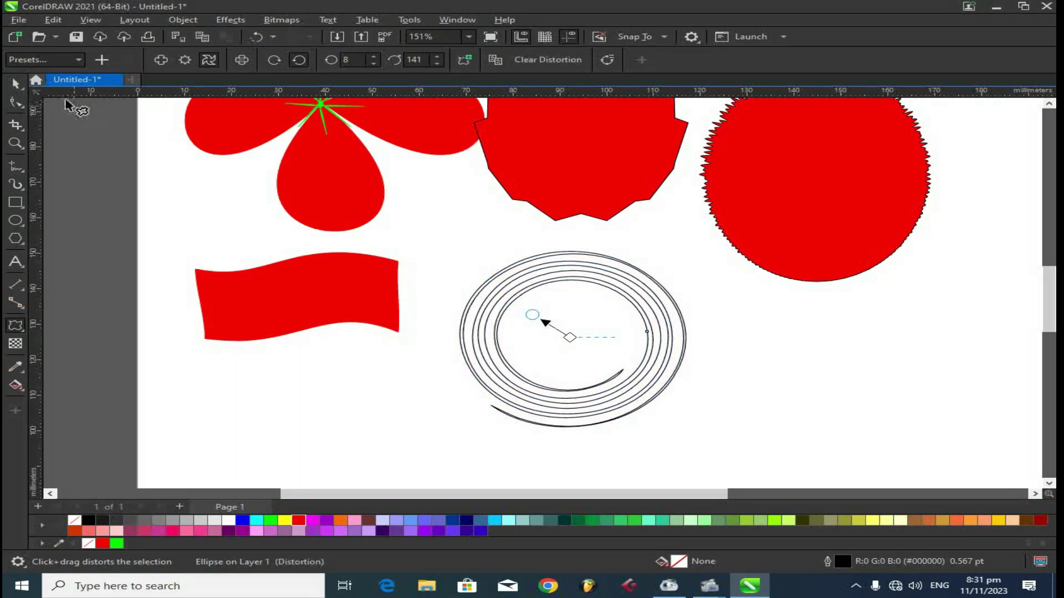
Give the twisted ellipse a blue fill and outline, and move it toward the wavy flag at 95.2% scale.
click(15, 83)
click(242, 520)
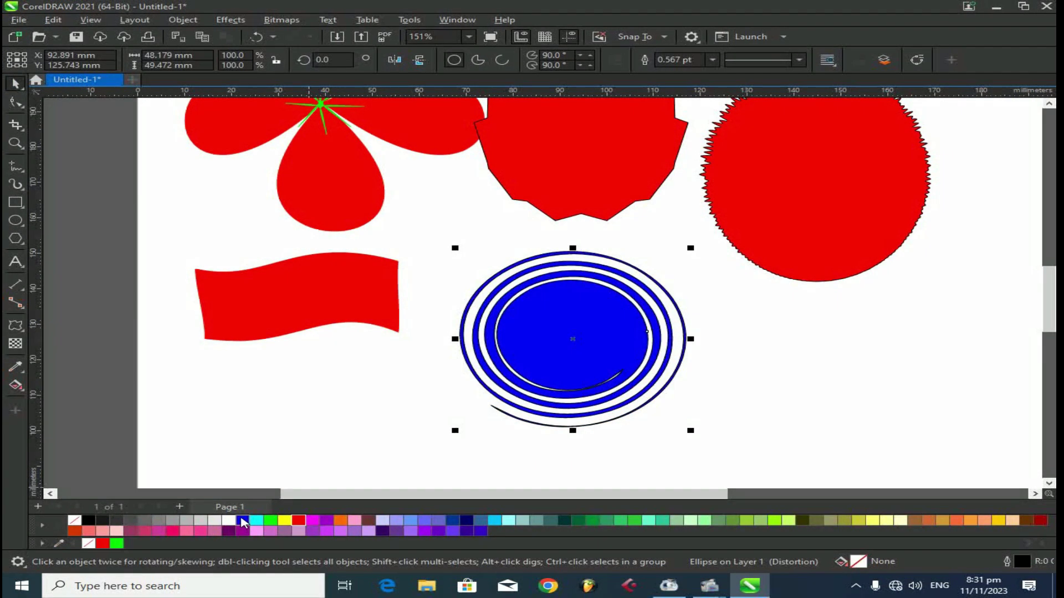
drag(552, 326, 518, 333)
drag(657, 425, 647, 426)
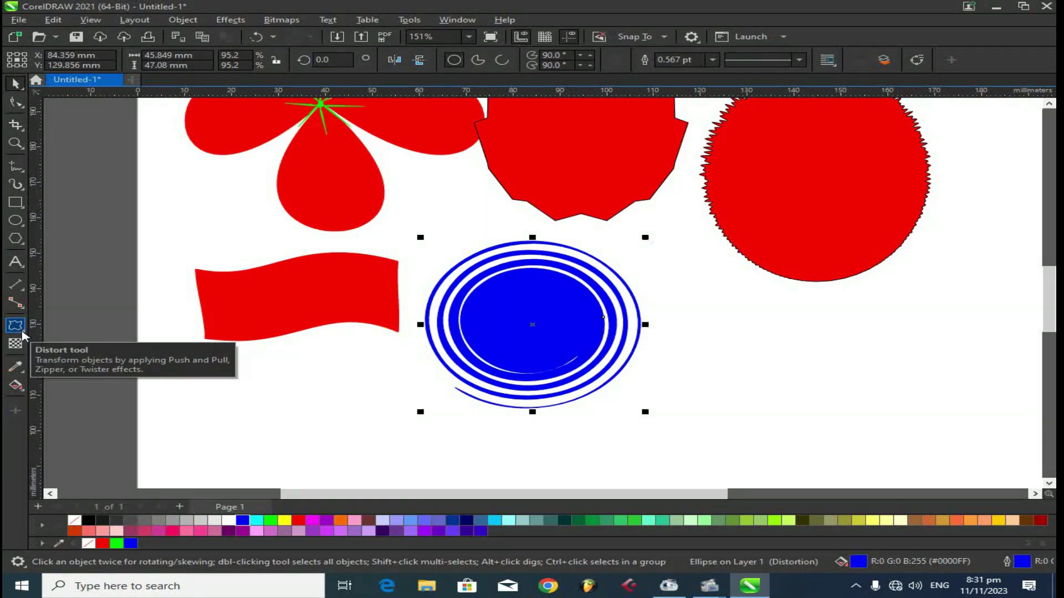
Draw a five-sided polygon about 50 mm wide and 48 mm tall to the right of the blue spiral.
click(16, 220)
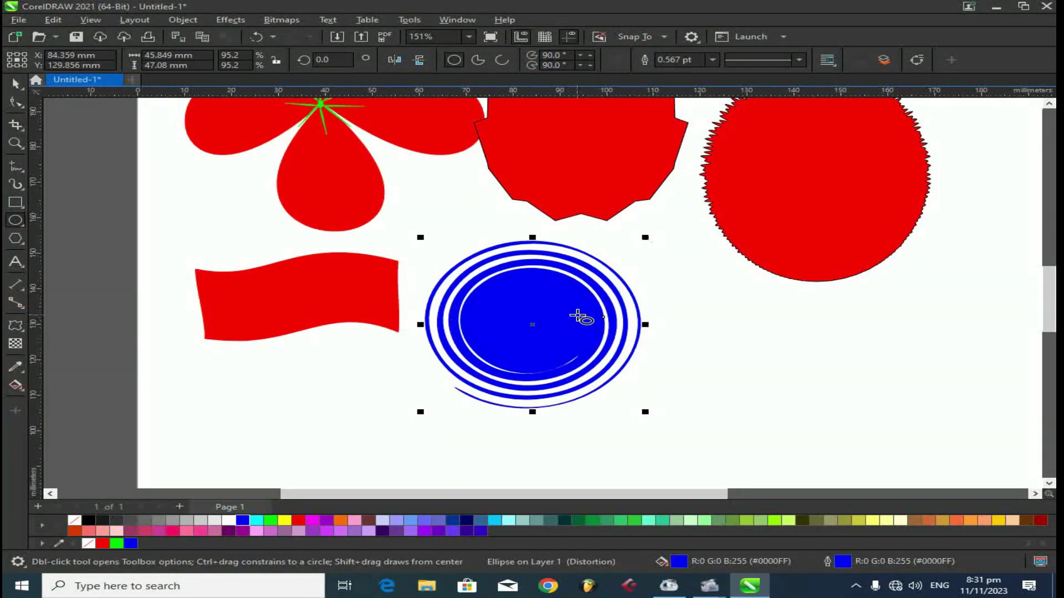
click(24, 248)
click(50, 244)
drag(643, 240, 820, 404)
click(15, 83)
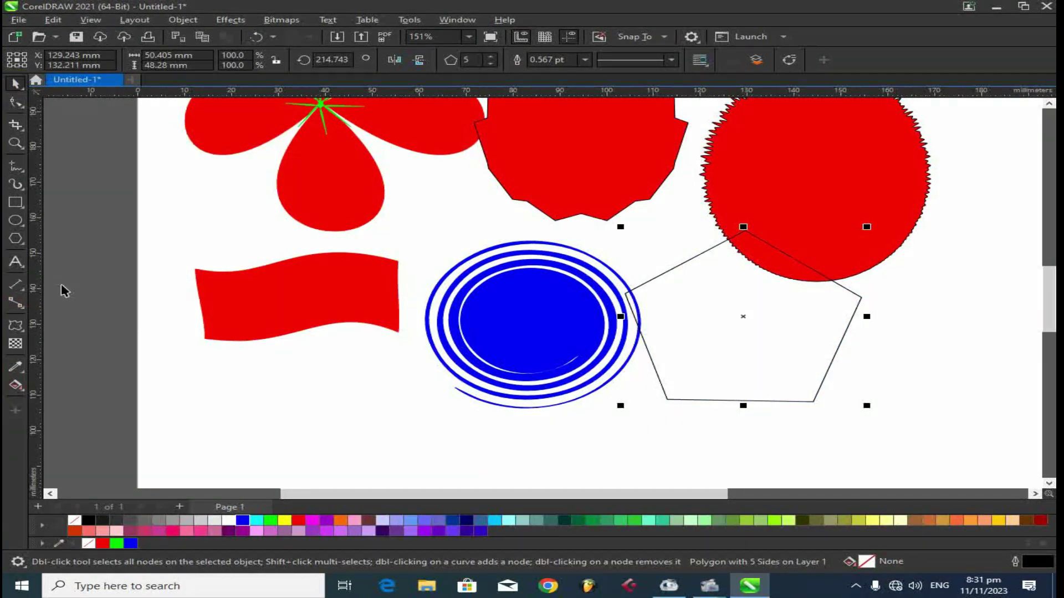
Apply a push and pull distortion to the polygon from its top vertex and add a vertically mirrored copy above it.
click(16, 325)
click(161, 59)
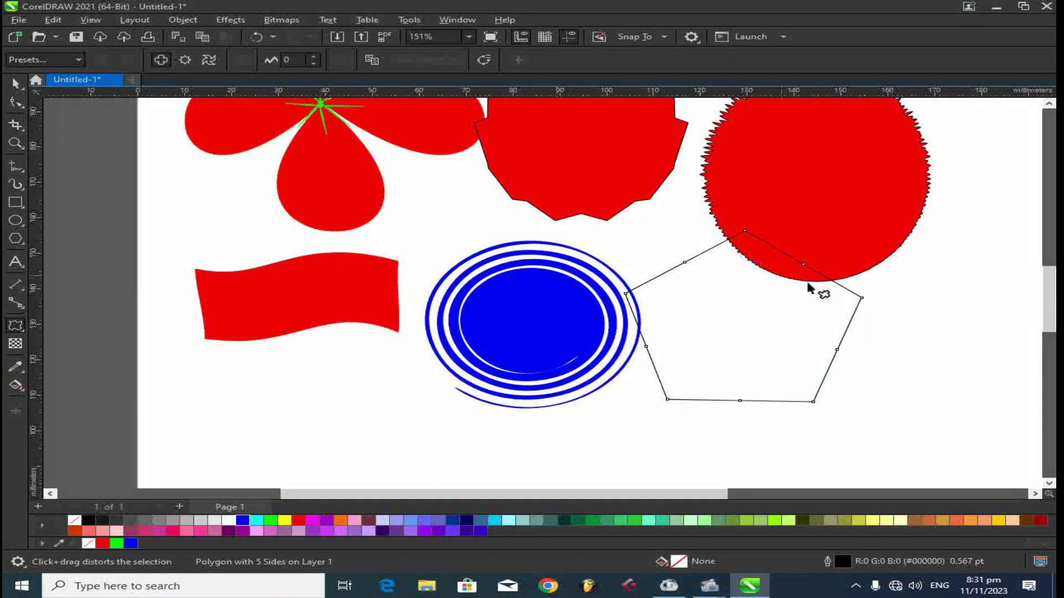
drag(745, 230, 830, 365)
click(17, 84)
drag(806, 455, 809, 171)
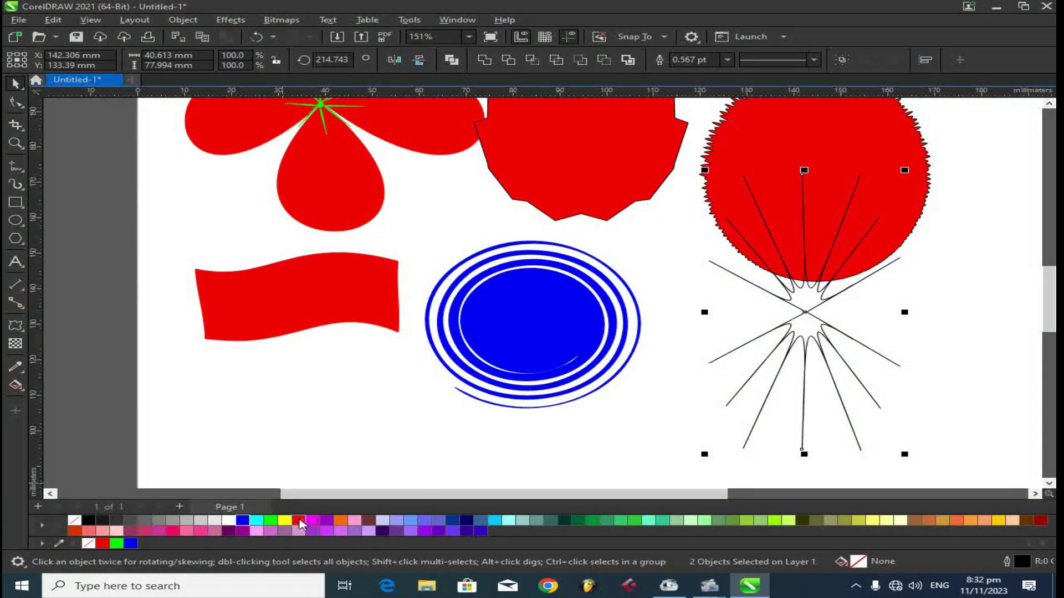
Give both halves of the burst a red fill and outline, and move them down and left from the jagged red circle.
click(300, 521)
drag(803, 313, 774, 363)
click(800, 375)
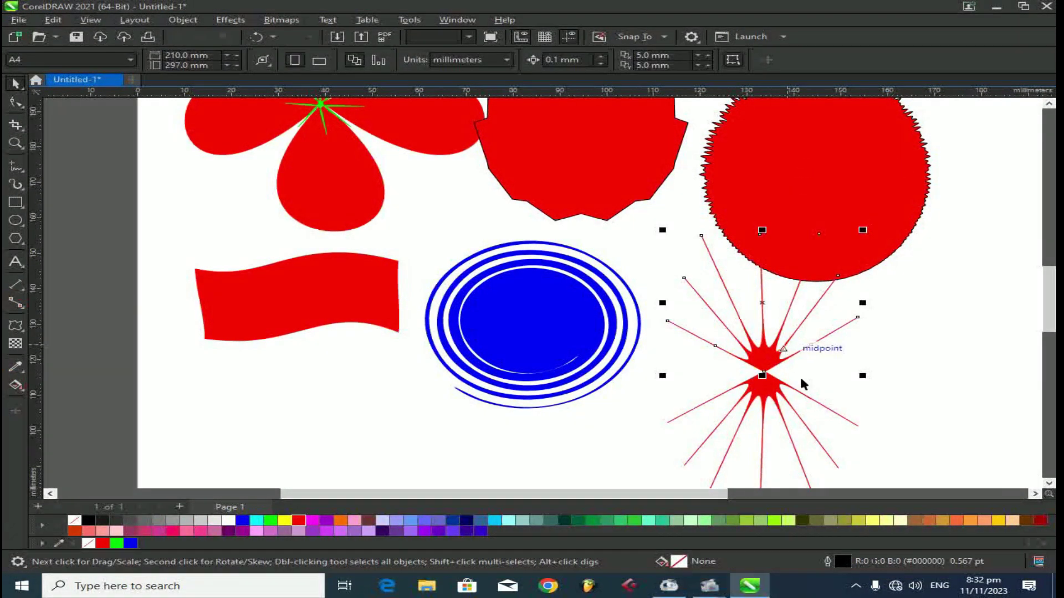
click(779, 405)
click(926, 345)
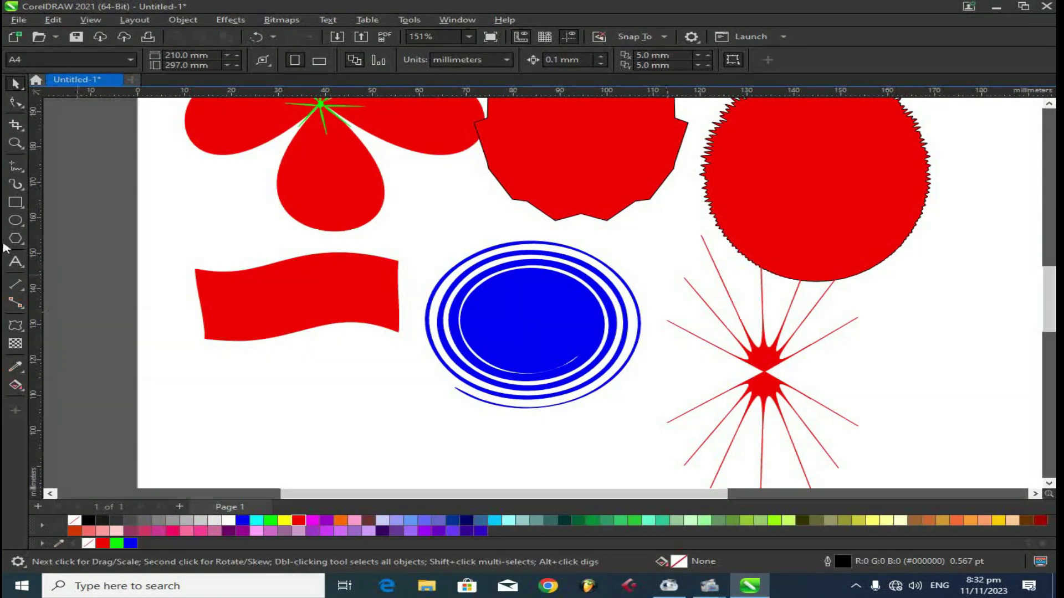
Draw a five-pointed star about 43 mm wide and 42 mm tall overlapping the wavy red flag's lower edge.
click(24, 333)
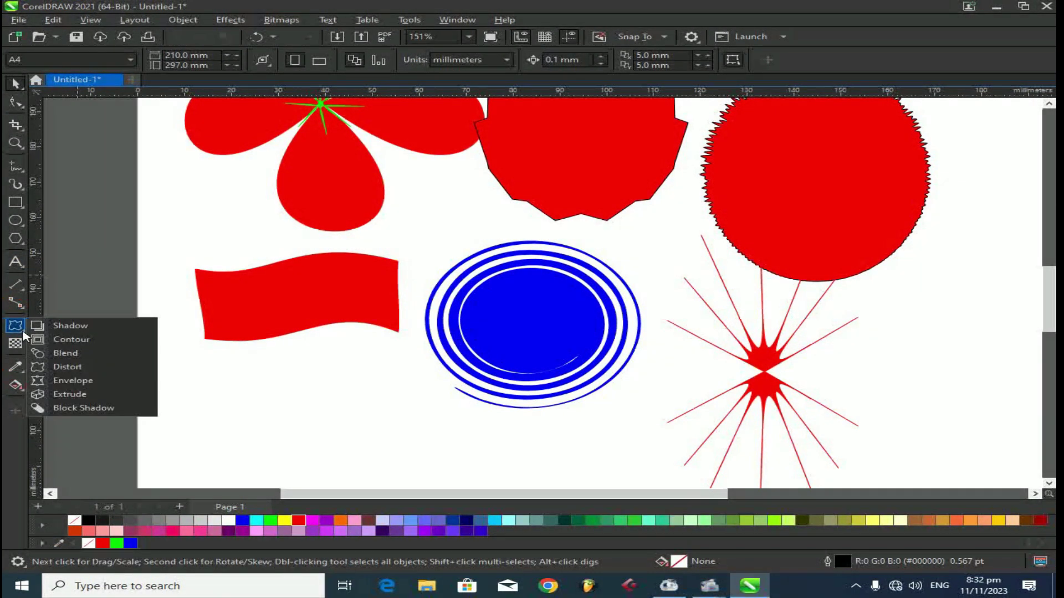
click(61, 367)
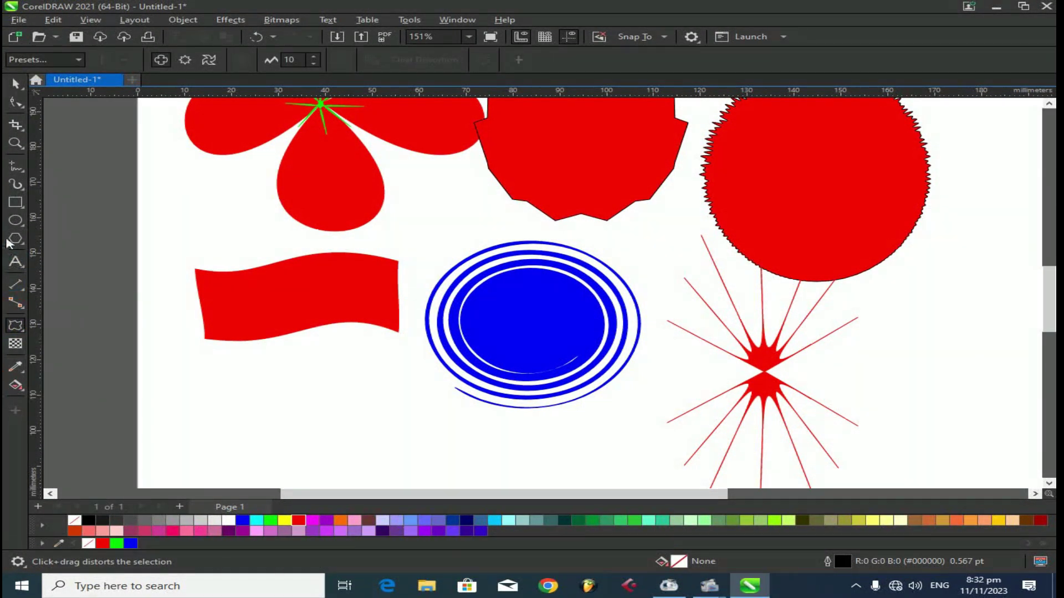
click(27, 230)
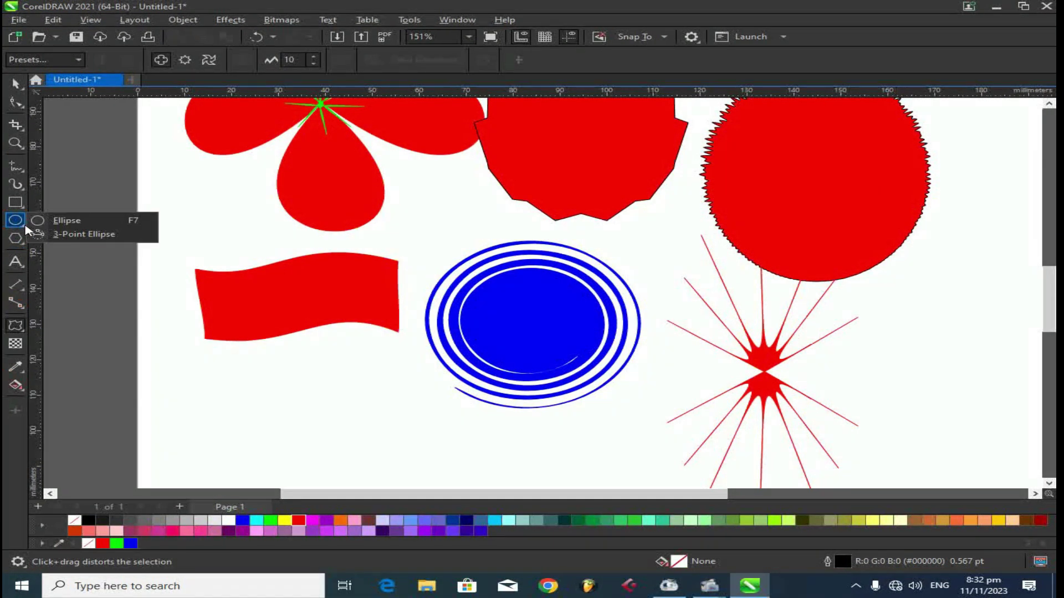
mouse_move(11, 247)
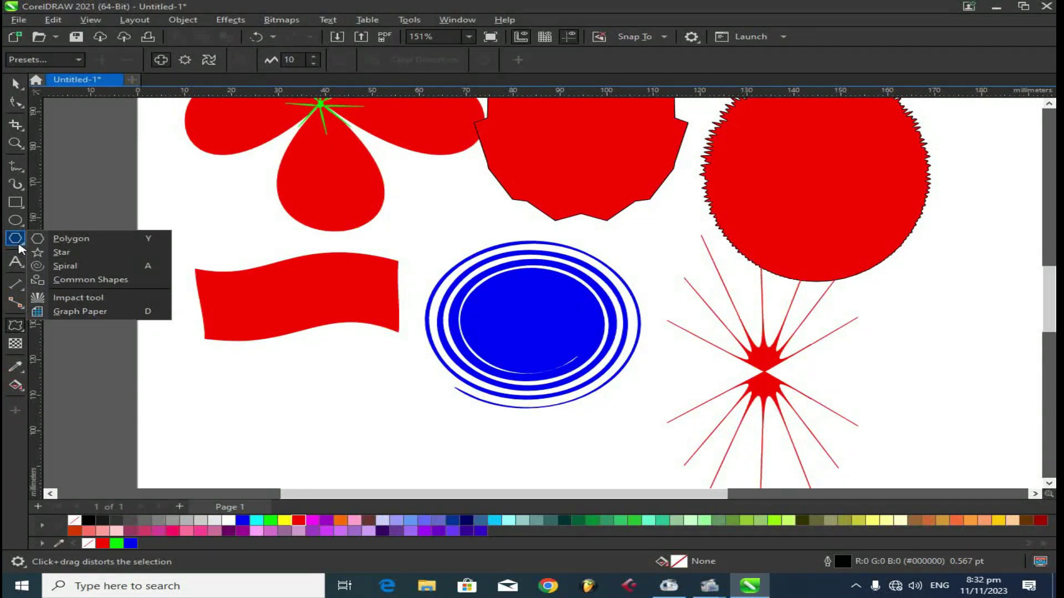
click(61, 252)
drag(287, 380, 347, 446)
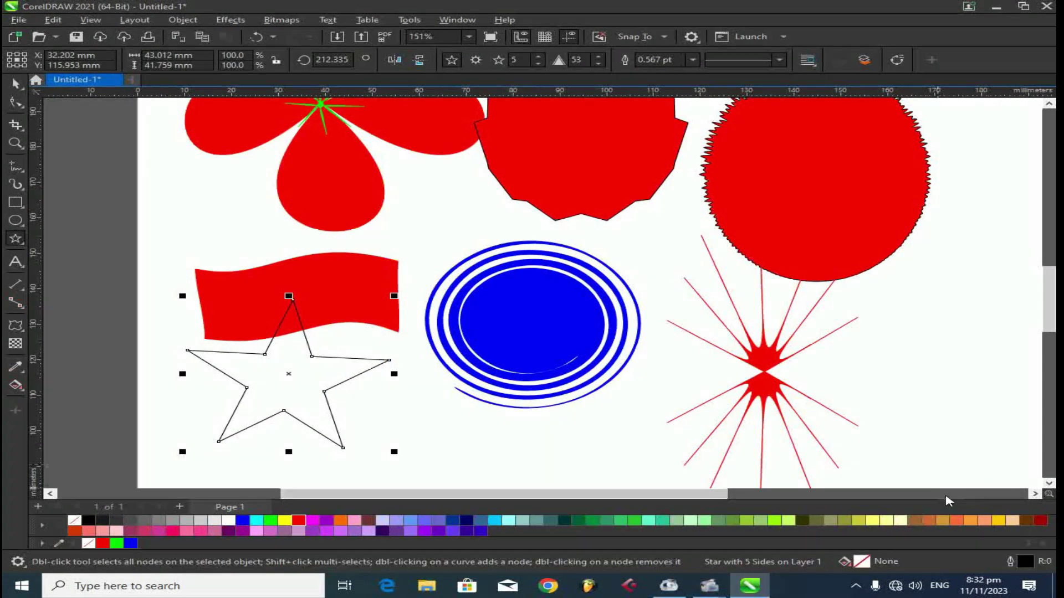
Move the star down and right, clear of the wavy red flag.
scroll(1041, 488, down, 3)
key(space)
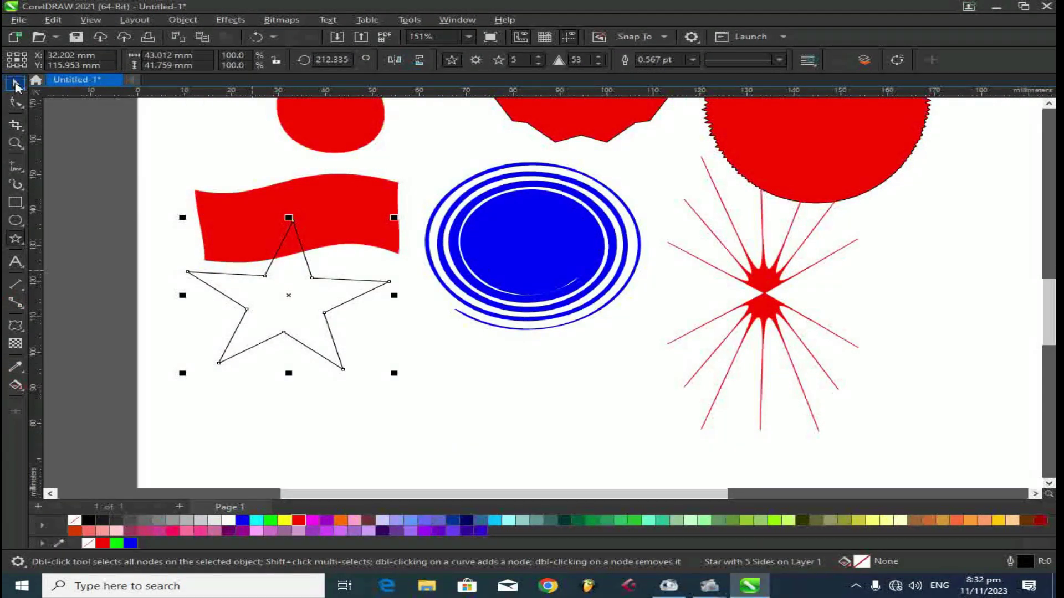
drag(313, 330, 362, 379)
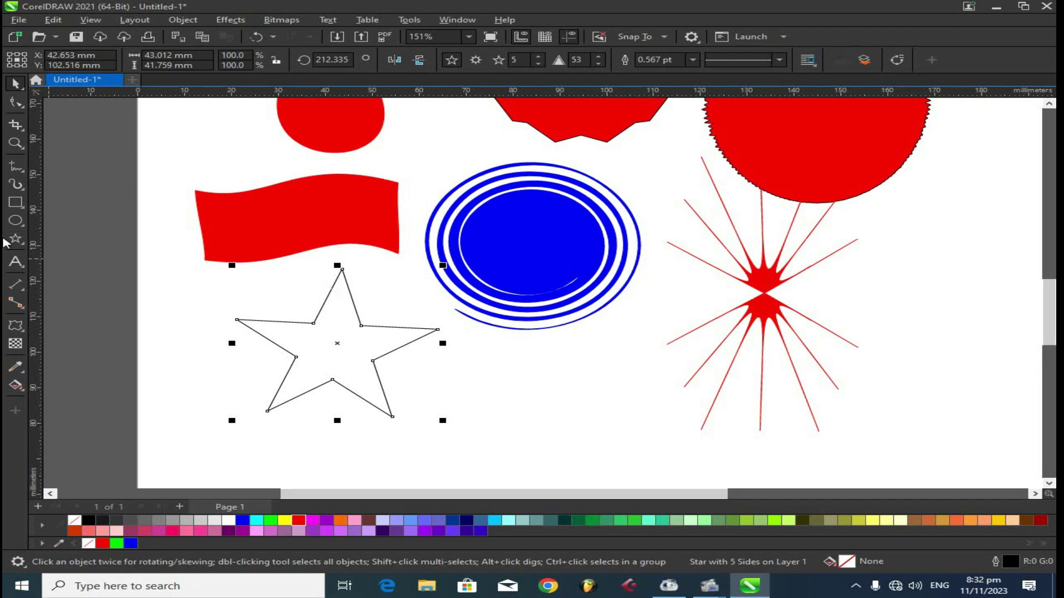
Apply a zipper distortion to the star, followed by a push and pull distortion of about 97 from its centre.
click(15, 326)
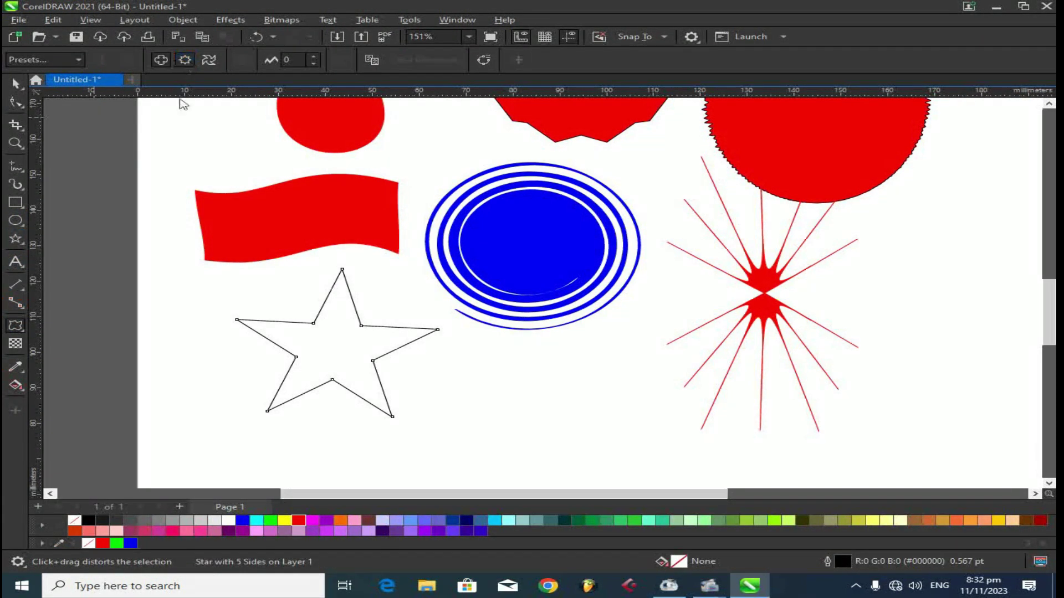
drag(333, 308, 364, 375)
click(162, 61)
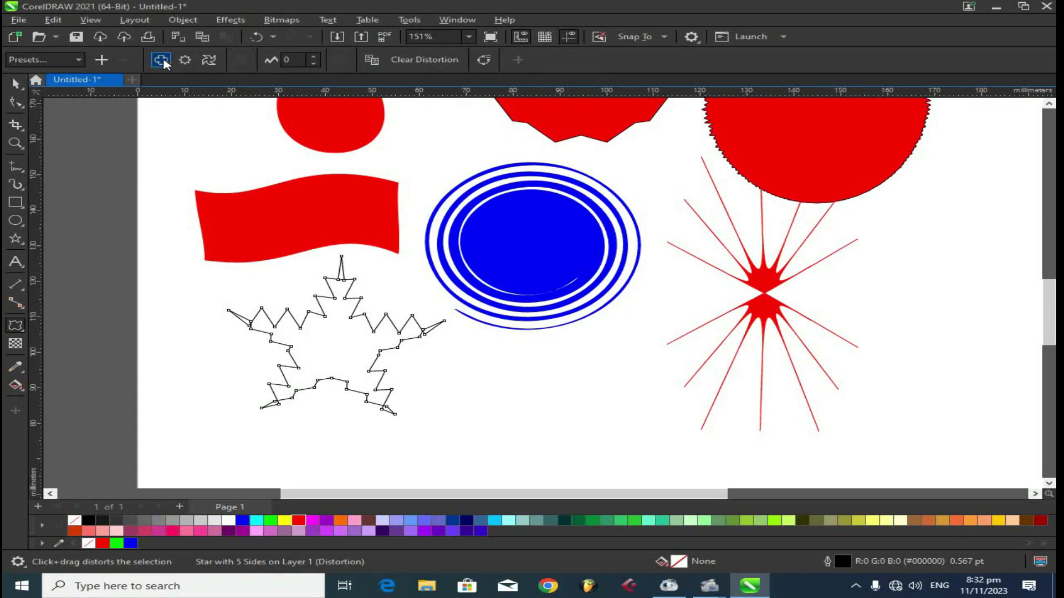
drag(345, 337, 531, 324)
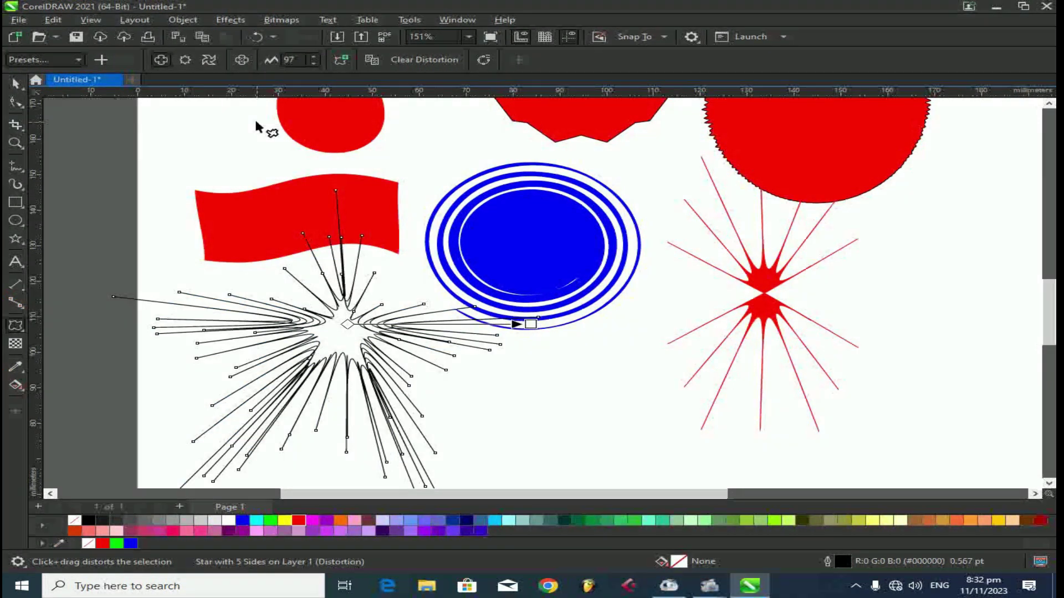
Add a counterclockwise twister distortion of about 310 degrees to the spiky star and centre the distortion on it.
click(209, 59)
drag(355, 335, 405, 381)
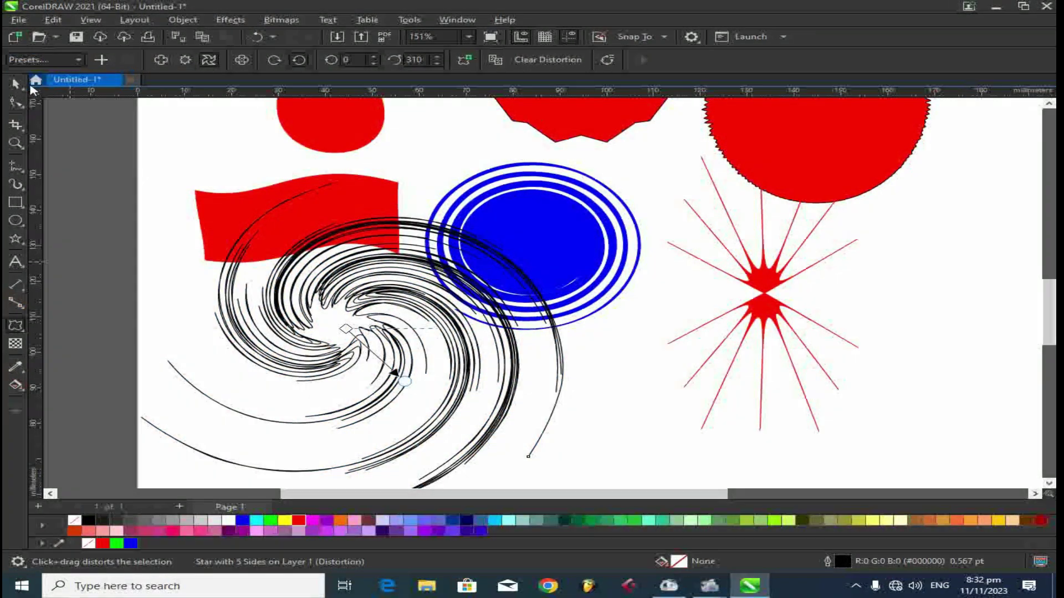
click(241, 60)
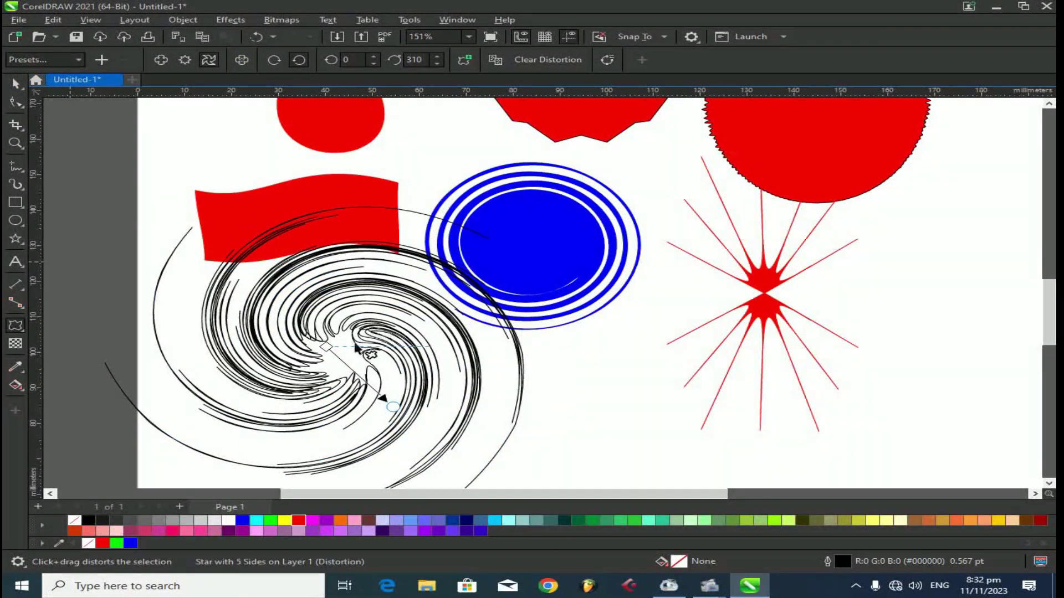
Fill the twisted star with dark blue and delete it.
click(453, 521)
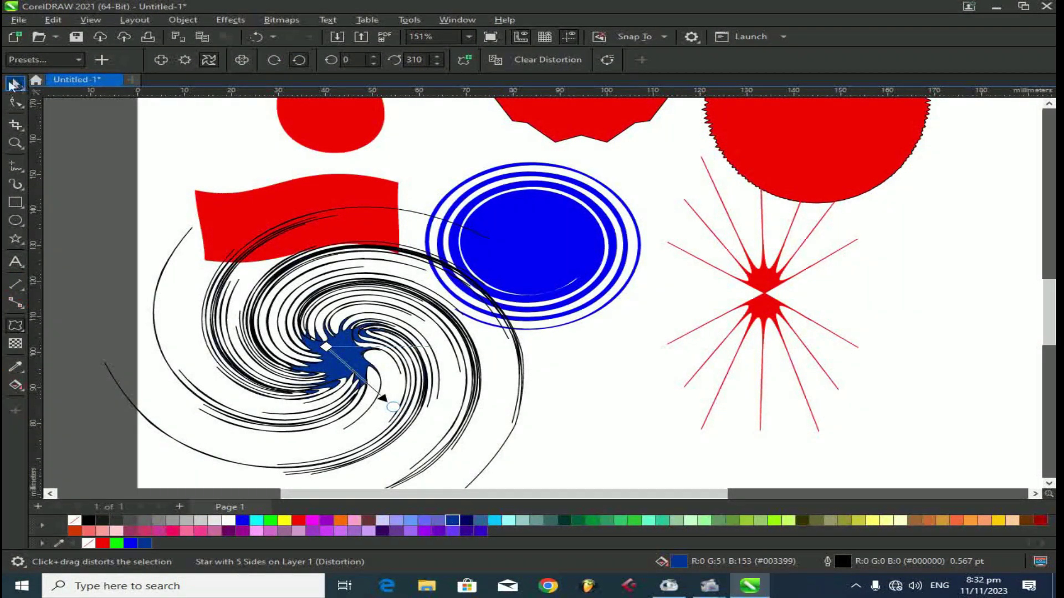
click(13, 84)
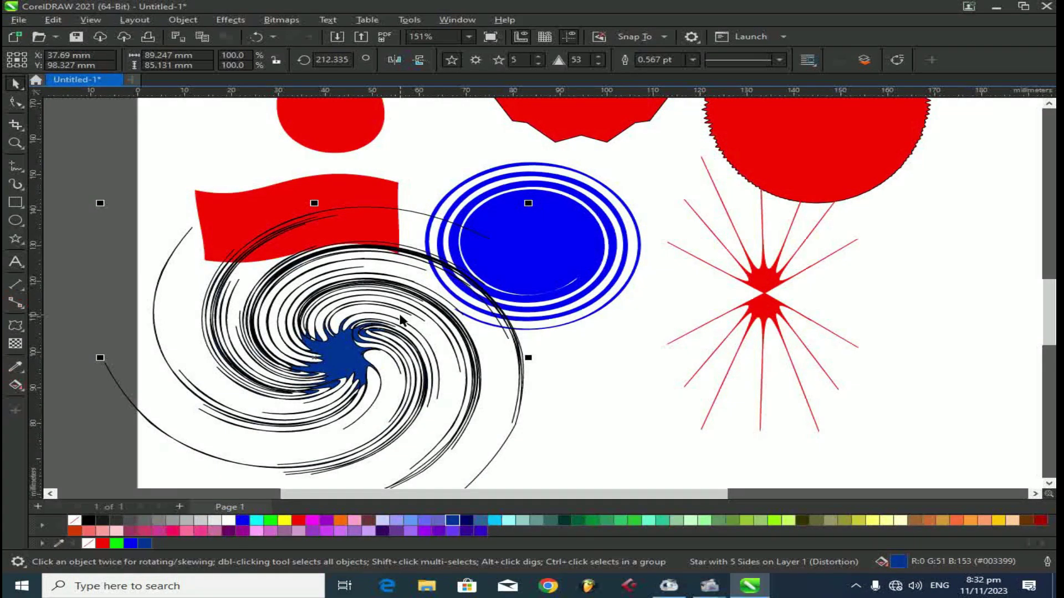
key(Delete)
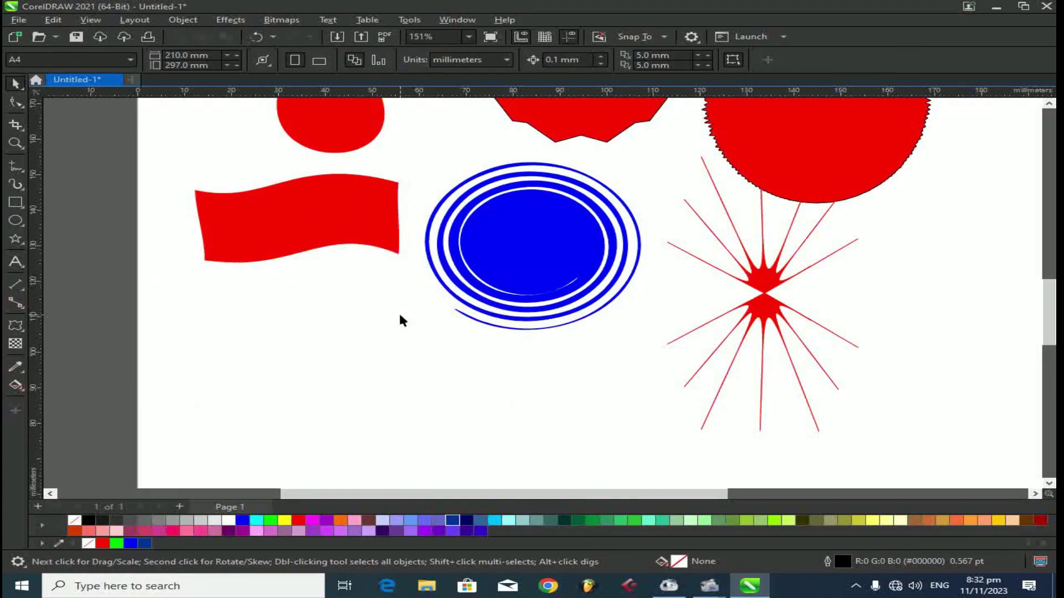
Draw a rectangle about 41 mm wide and 18 mm tall below the wavy red flag and delete it.
click(13, 207)
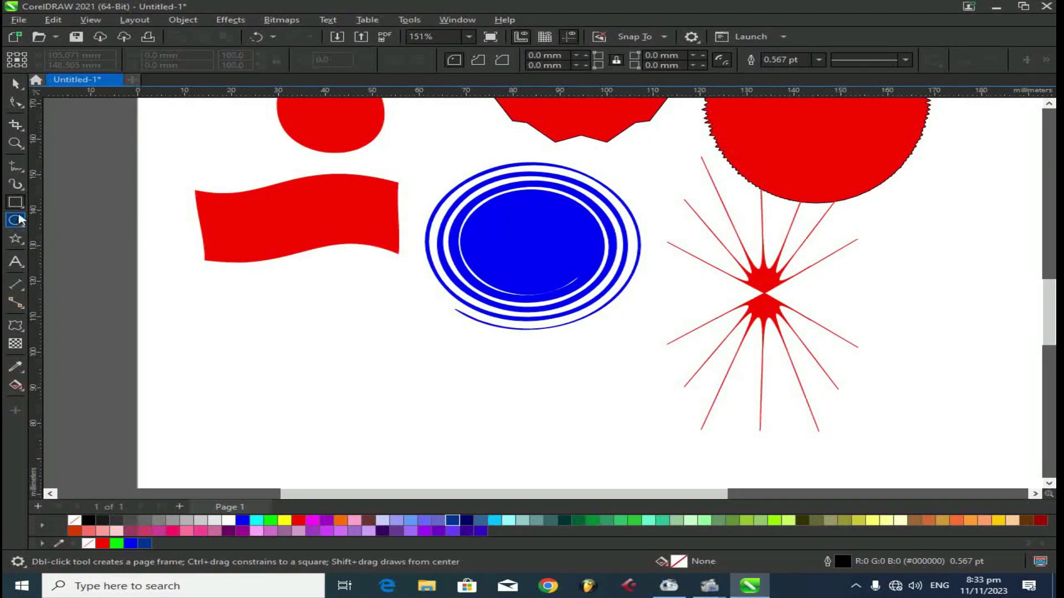
drag(197, 331, 386, 396)
click(16, 326)
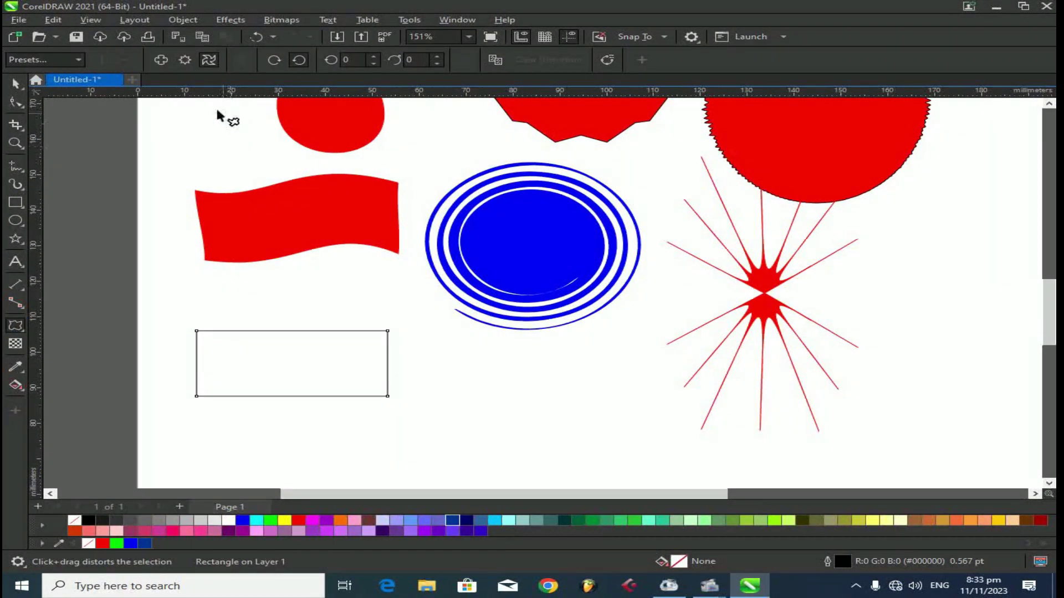
click(16, 84)
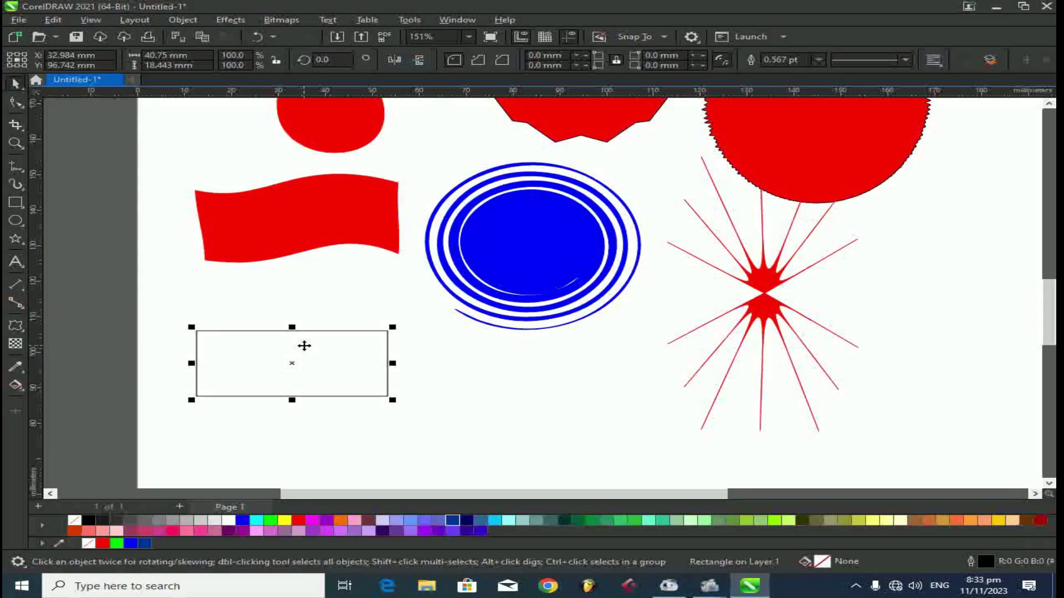
key(Delete)
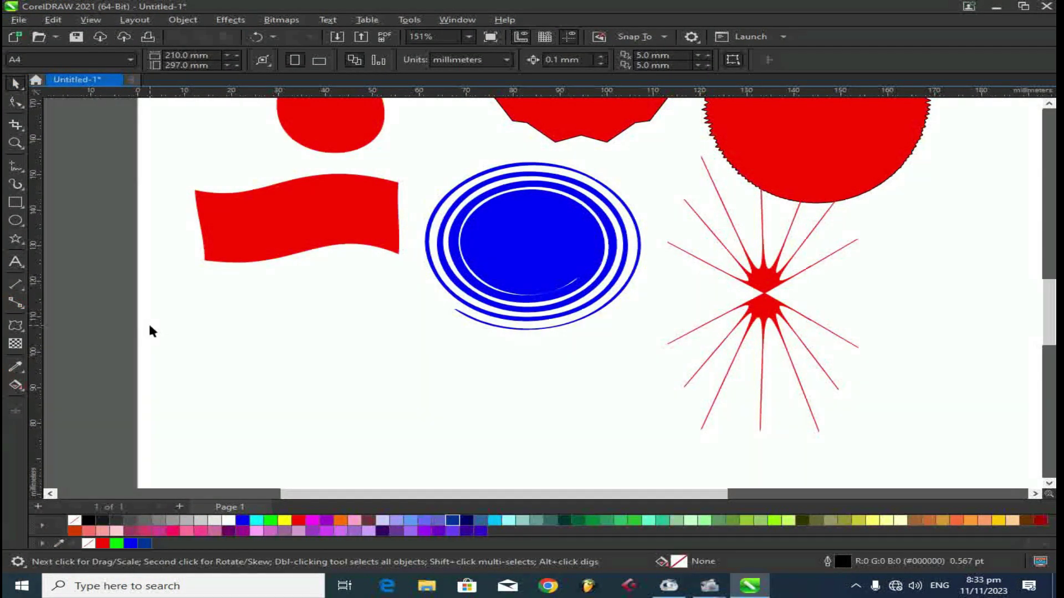
Draw an ellipse about 36 mm wide and 40 mm tall below the wavy red flag and move it up and left.
click(15, 220)
drag(271, 332, 439, 475)
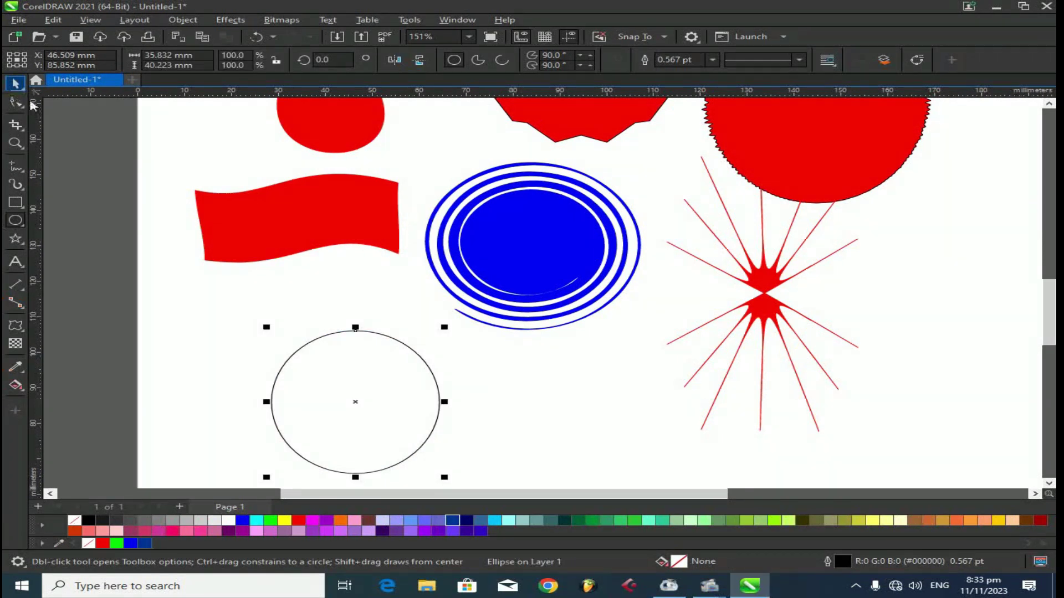
click(16, 83)
drag(281, 385, 213, 352)
Try zipper distortions on the ellipse with amplitude 6 and frequency 5, switching through the Random, Smooth and Local options.
click(15, 326)
click(185, 59)
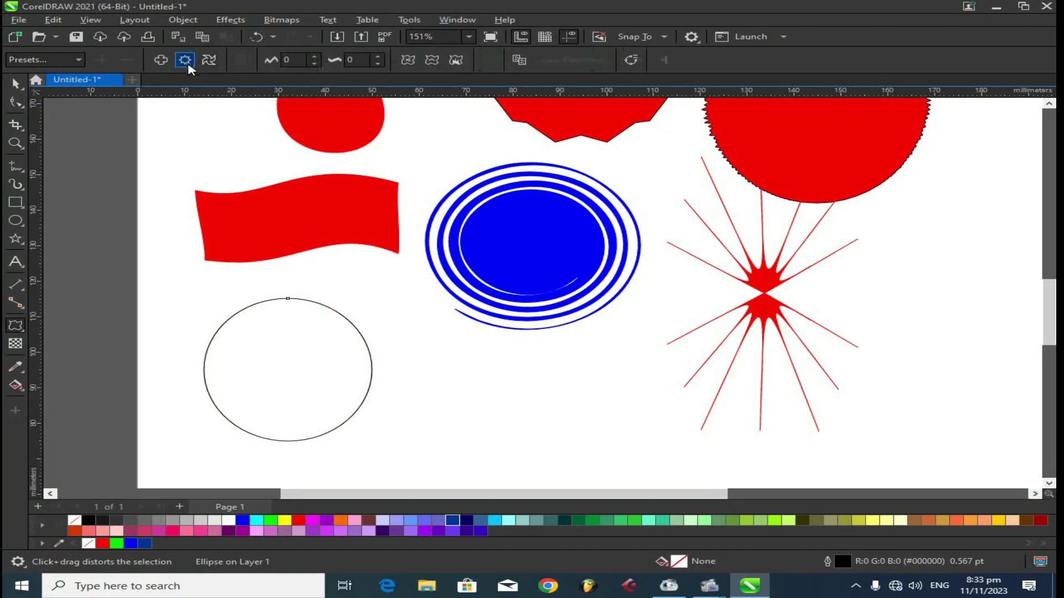
mouse_move(286, 294)
mouse_down()
mouse_move(294, 311)
mouse_move(294, 301)
mouse_up()
drag(290, 345, 289, 362)
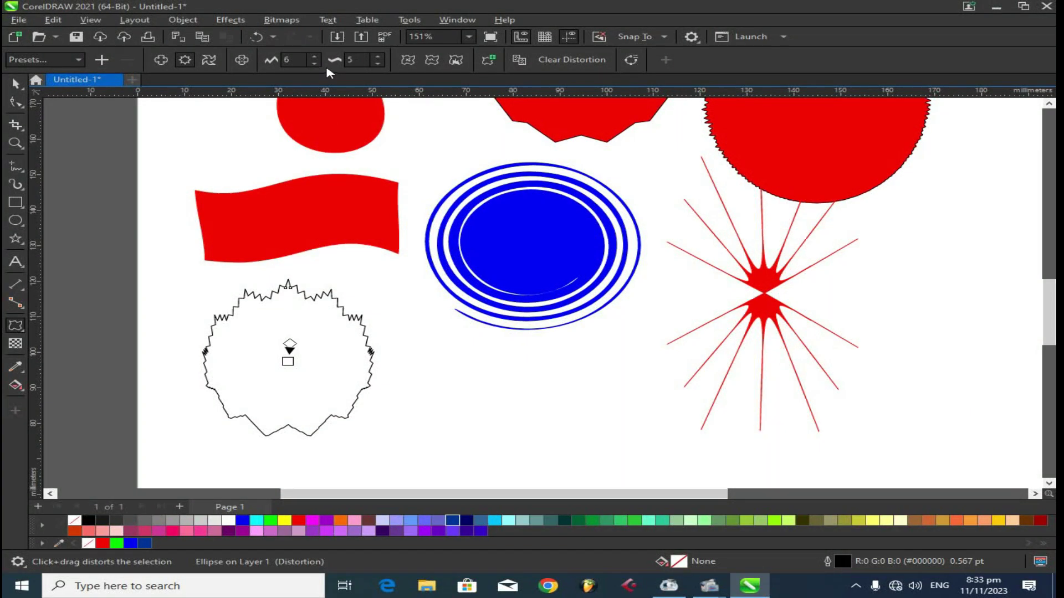
click(413, 63)
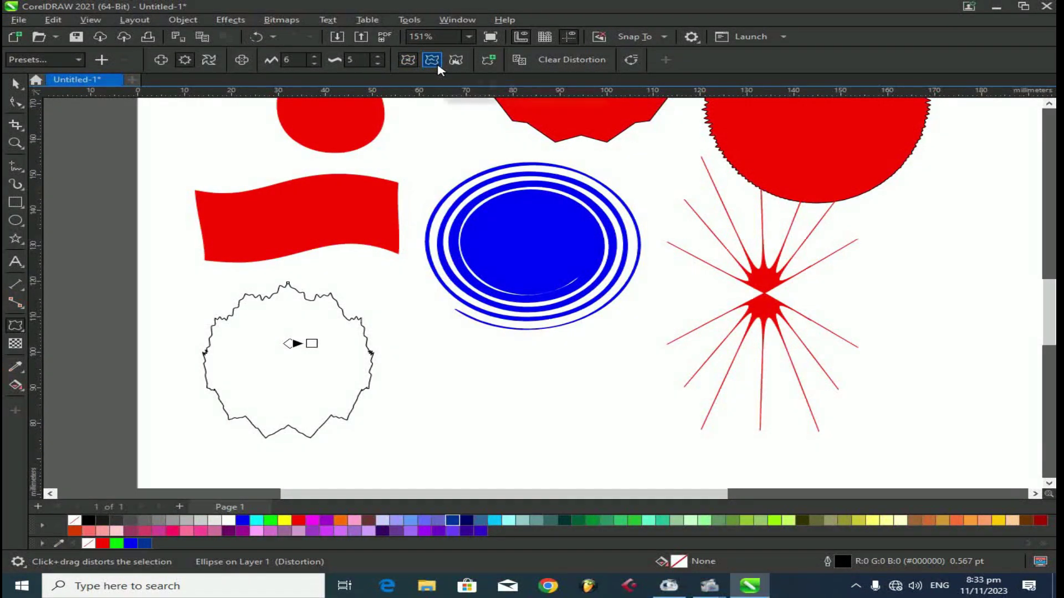
click(453, 65)
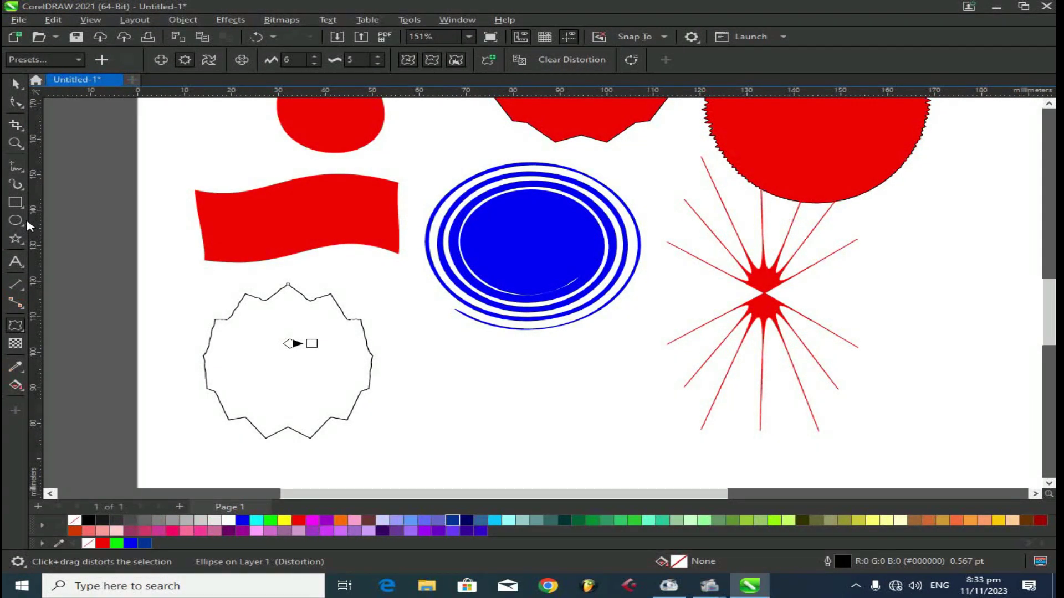
Undo the ellipse's zipper distortions and reposition it directly below the wavy red flag.
click(15, 83)
key(ctrl+z)
key(ctrl+z)
key(ctrl+z)
key(ctrl+z)
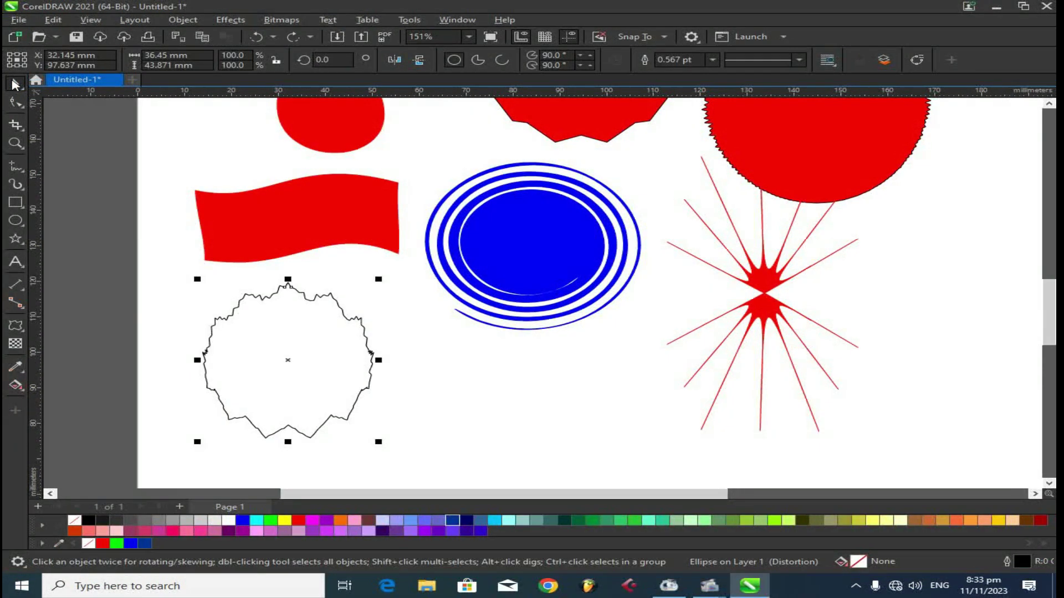
drag(343, 409, 274, 364)
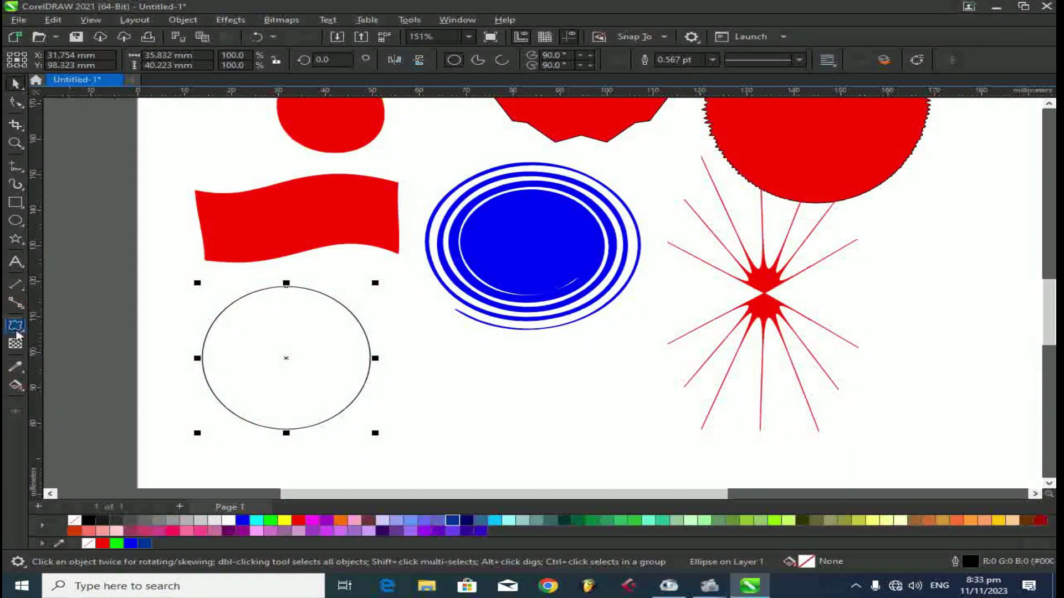
Try a push and pull distortion of about 18 from the ellipse's top node and undo it.
click(15, 325)
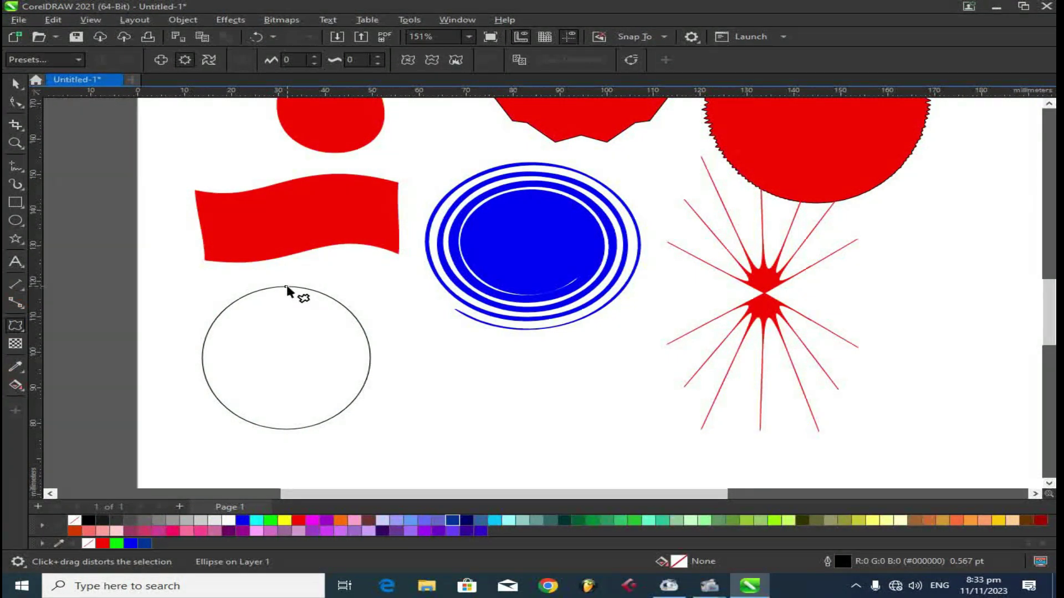
click(160, 60)
drag(286, 292, 324, 319)
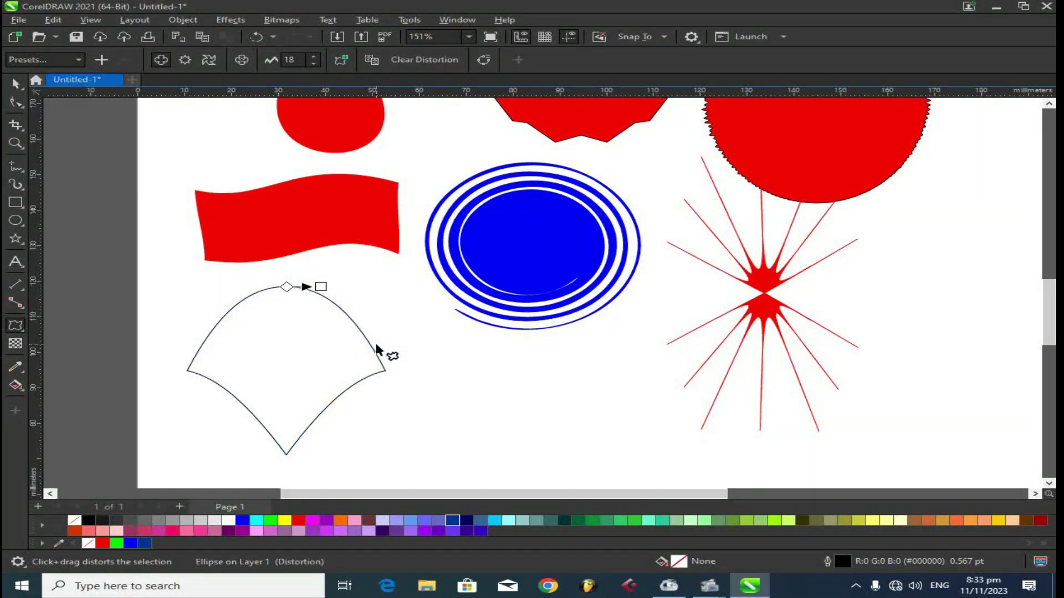
key(ctrl+z)
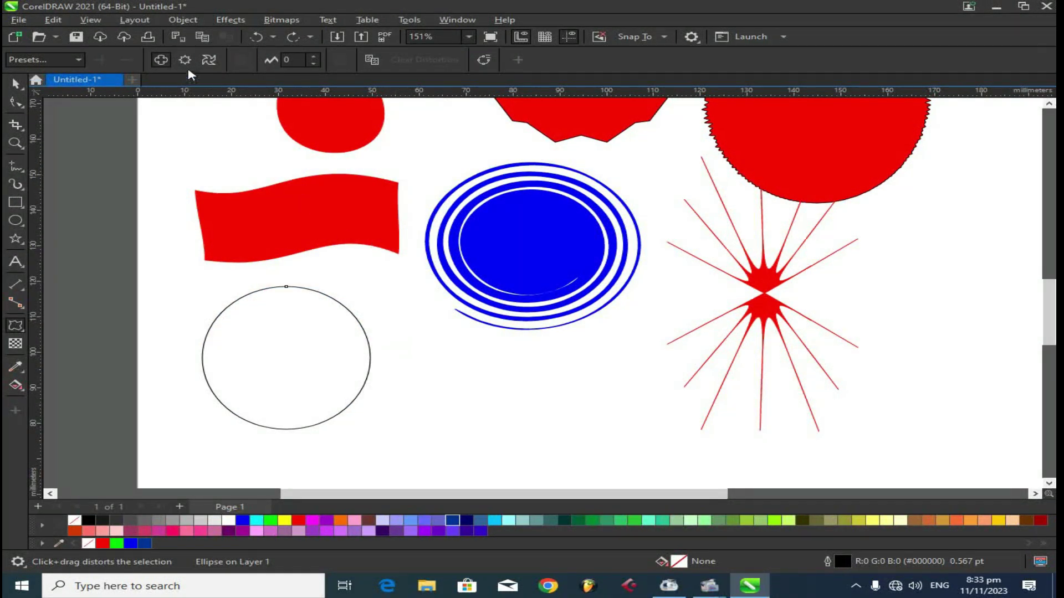
Try a random zipper distortion with an amplitude of about 69 from the ellipse's centre and undo it.
click(187, 60)
click(410, 61)
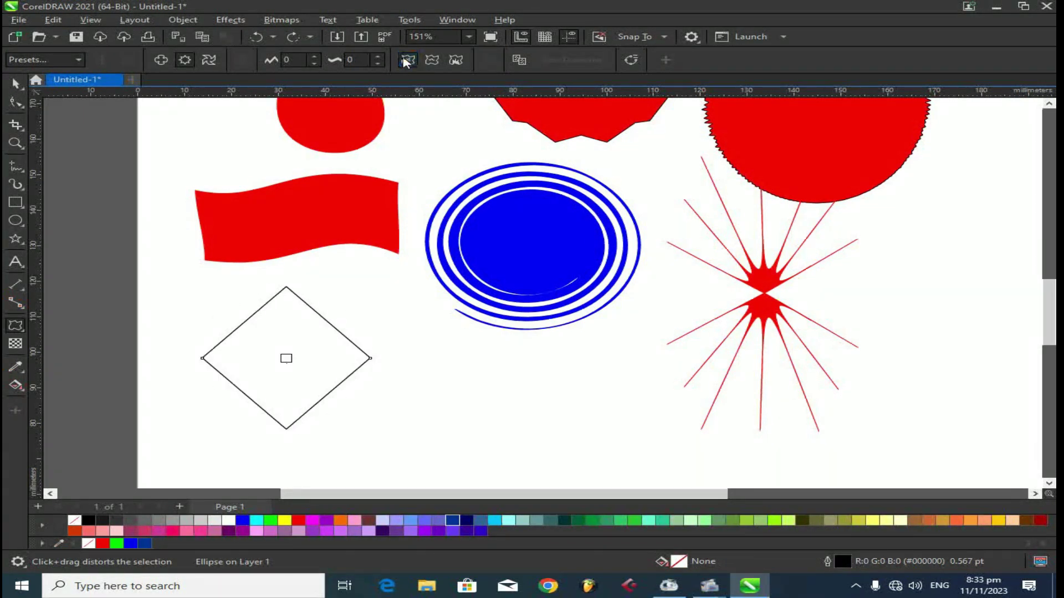
drag(283, 358, 550, 377)
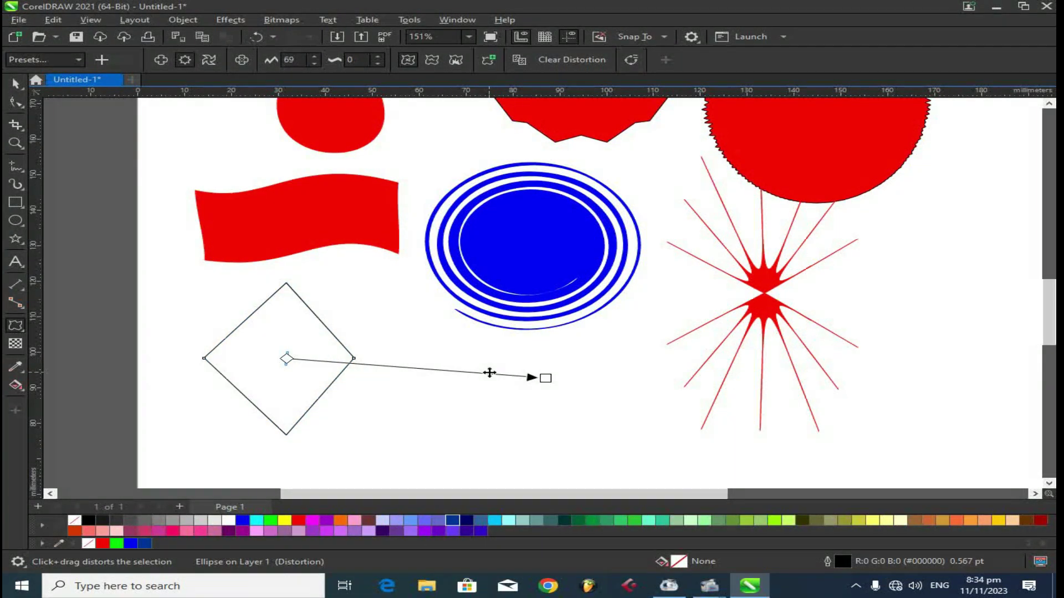
key(ctrl+z)
Set the zipper frequency to 5 and apply a random zipper distortion of about 75 amplitude from near the ellipse's top.
click(410, 64)
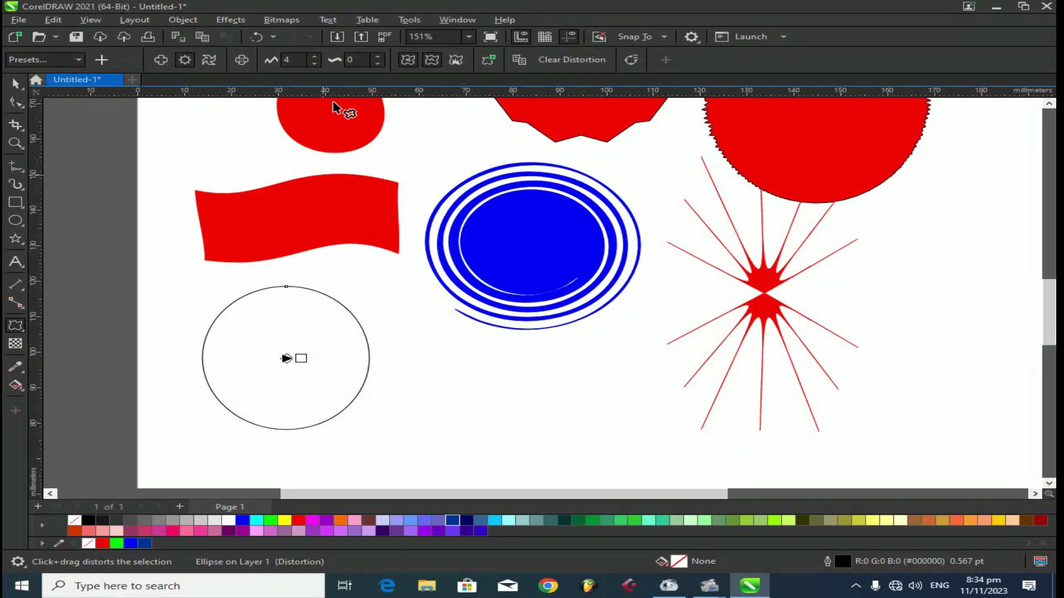
click(382, 58)
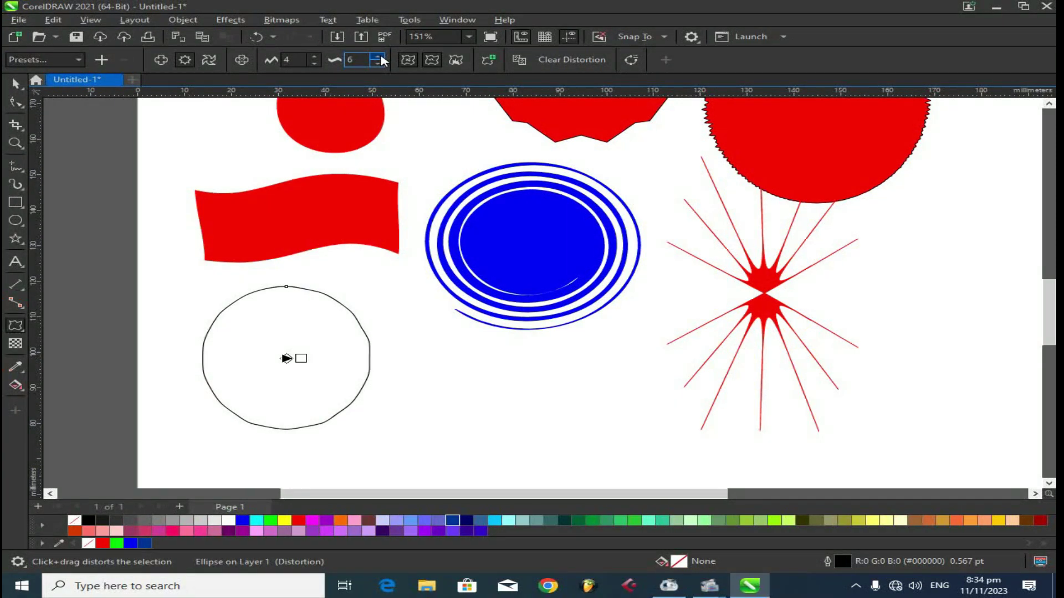
drag(382, 60, 378, 61)
key(Return)
drag(270, 292, 503, 408)
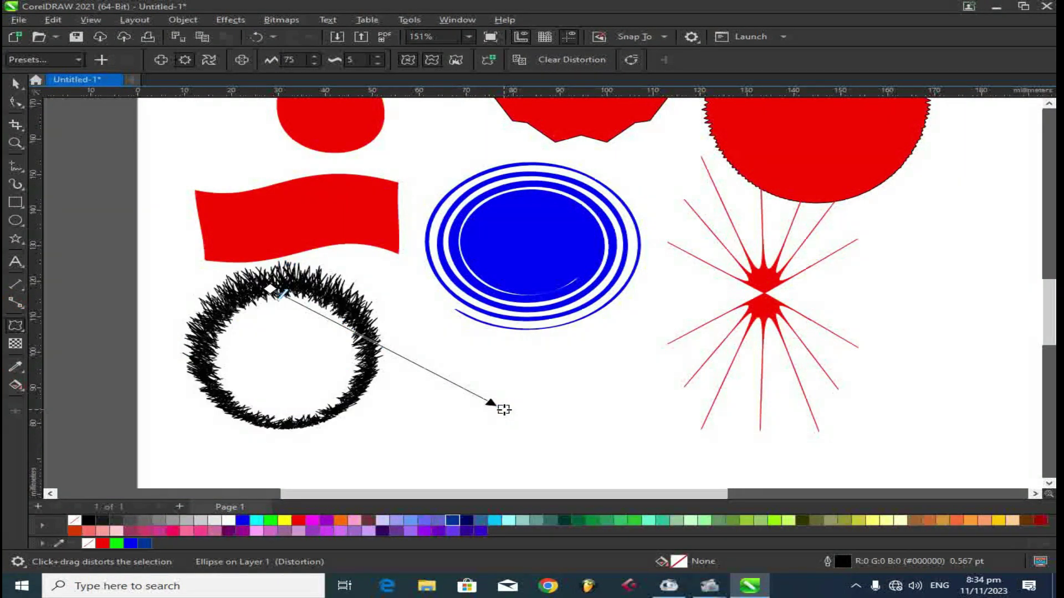
Lower the zipper distortion's amplitude and frequency, and fill the spiky ellipse with dark blue.
click(314, 64)
click(315, 63)
click(314, 63)
click(314, 63)
click(377, 63)
click(377, 63)
click(377, 63)
click(378, 63)
click(15, 83)
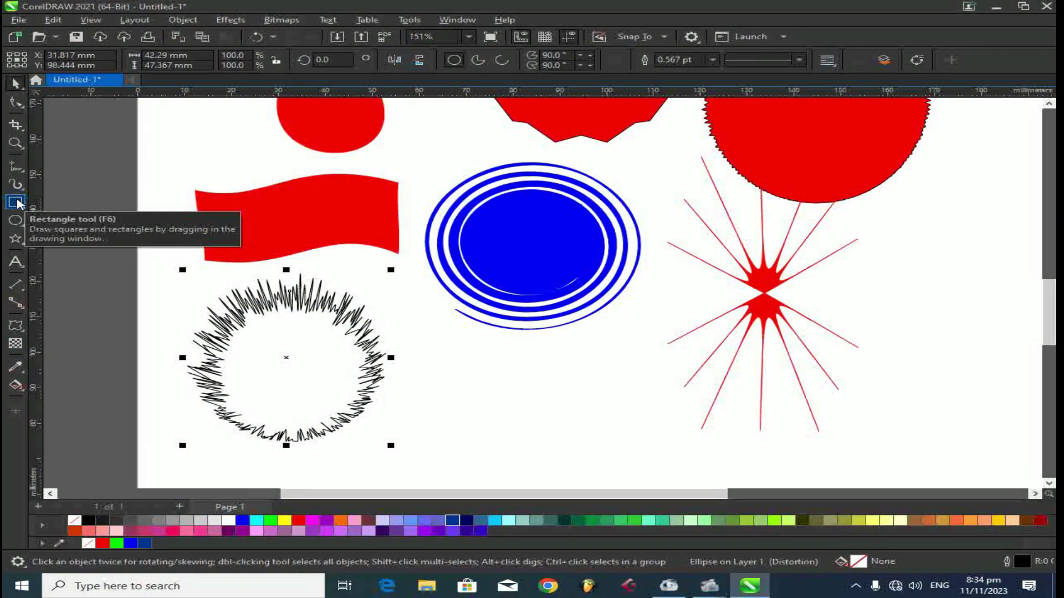
click(452, 521)
Add the text "Graphics" to the right of the spiky blue ellipse and move it up and left, under the blue spiral.
click(15, 262)
click(504, 412)
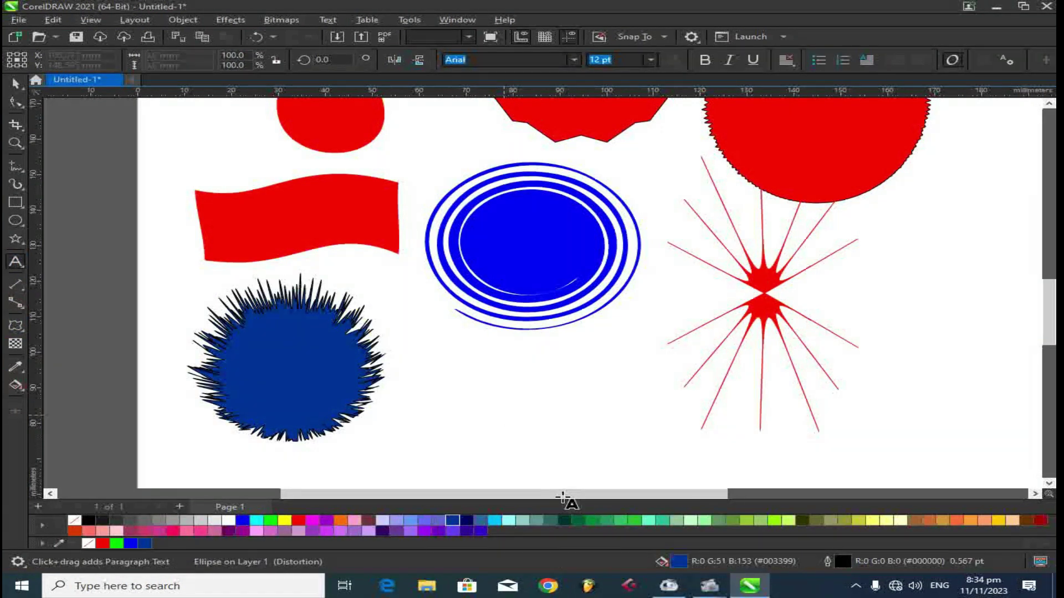
text(Graphics)
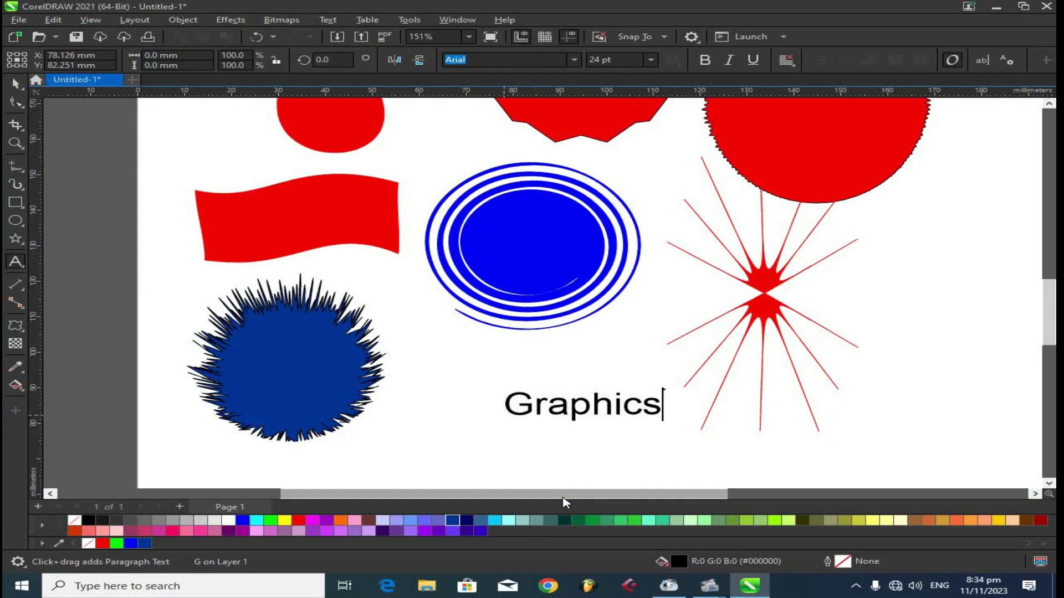
key(ctrl+space)
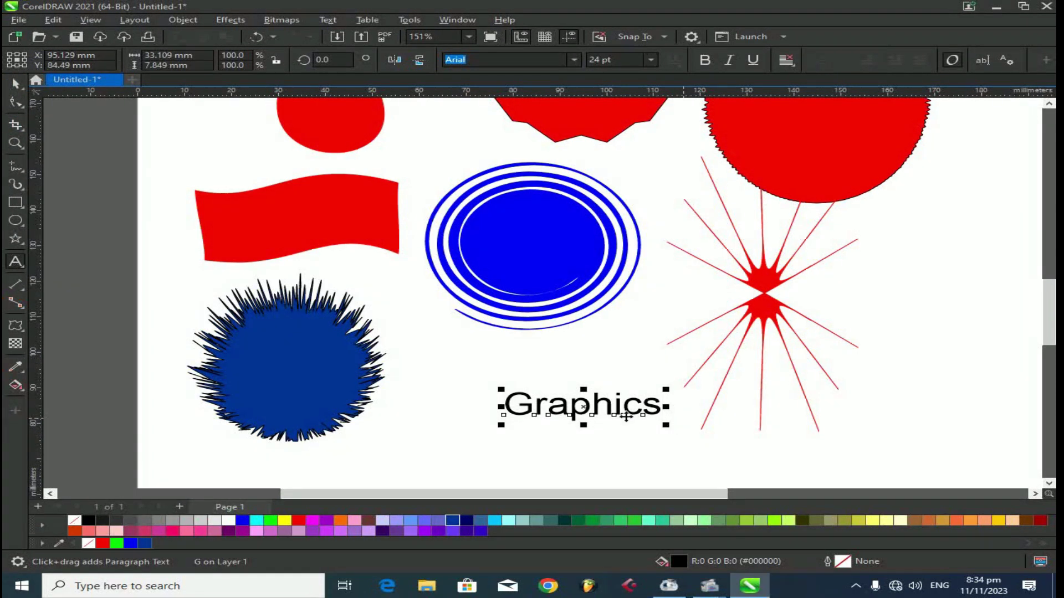
click(576, 411)
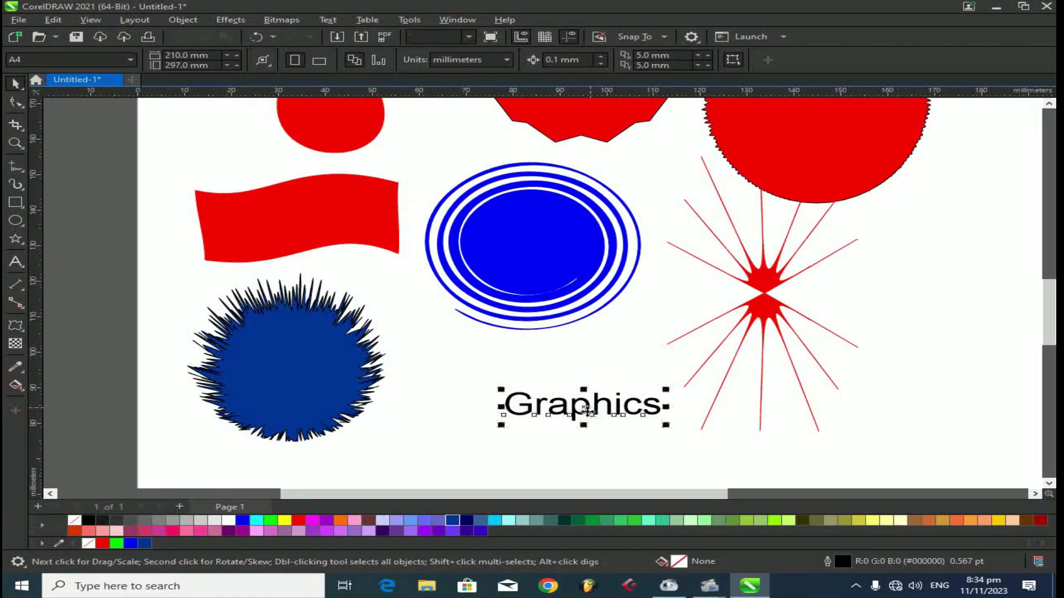
drag(558, 408, 498, 387)
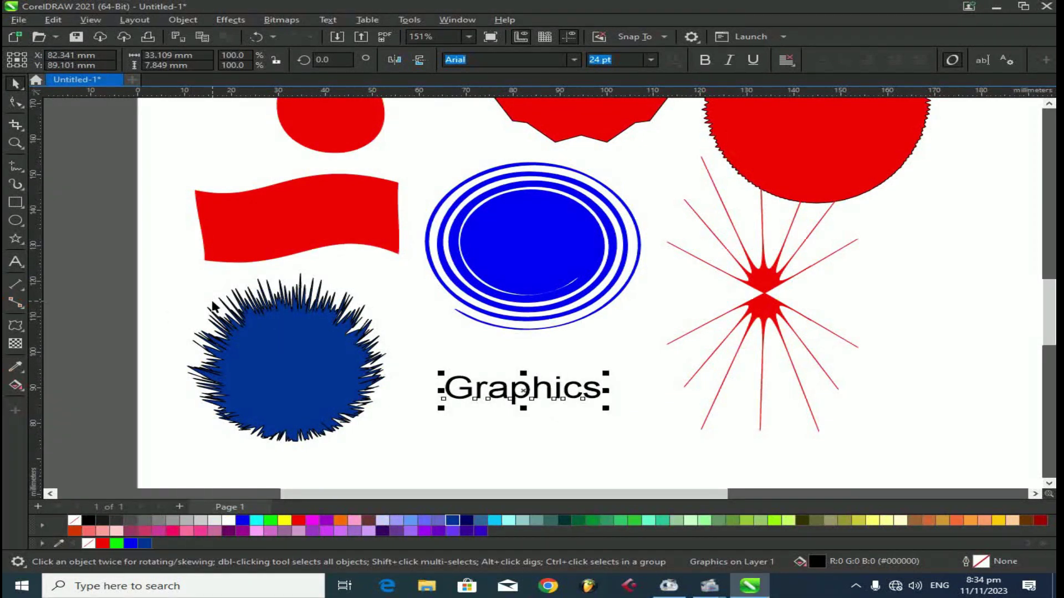
Apply a zipper distortion with amplitude 1 and frequency 5 to the "Graphics" text.
click(575, 61)
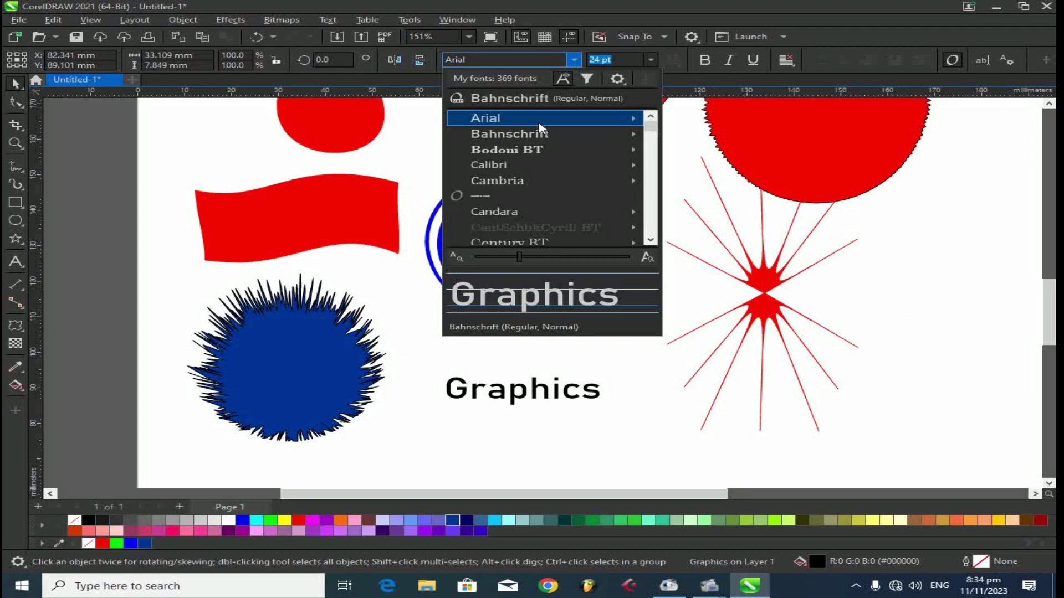
click(601, 422)
click(15, 325)
mouse_move(492, 396)
mouse_down()
mouse_move(506, 392)
mouse_move(486, 389)
mouse_up()
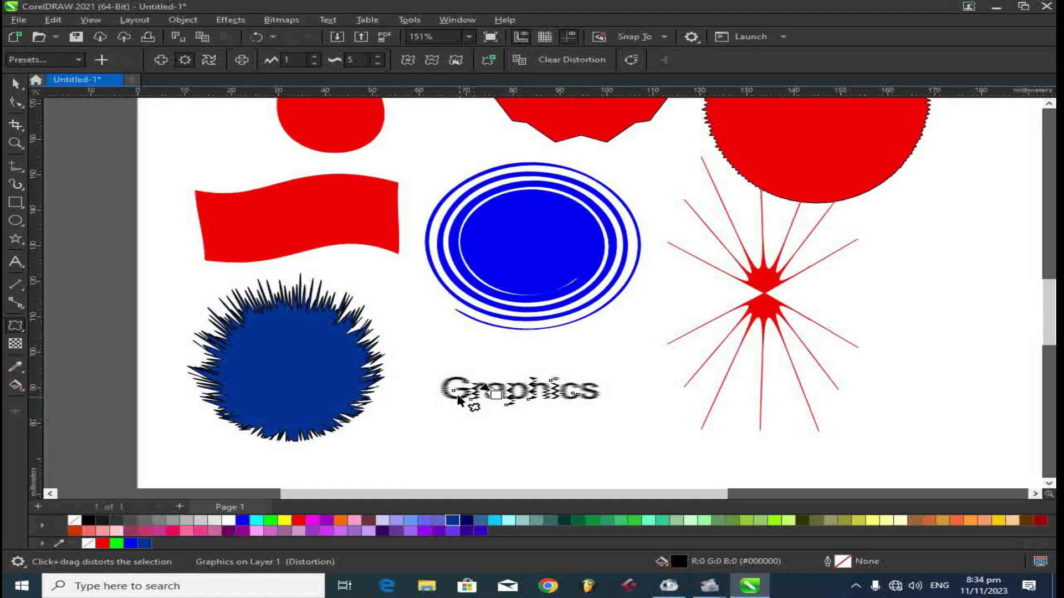
key(z)
drag(435, 368, 652, 438)
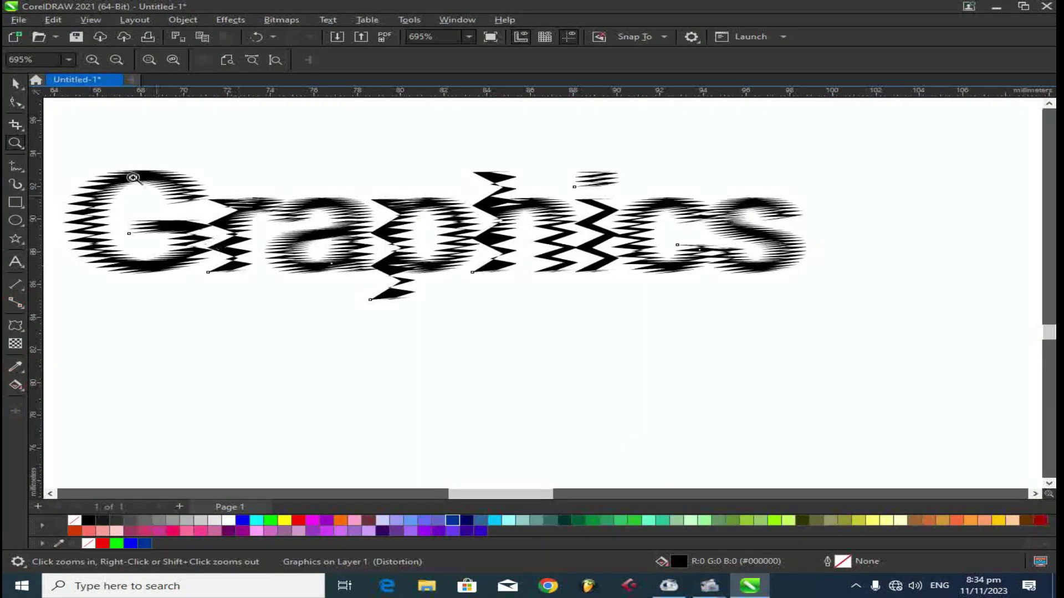
Nudge the zipper distortion's handle inside the letter "a" and fill the "Graphics" text with dark blue.
click(12, 83)
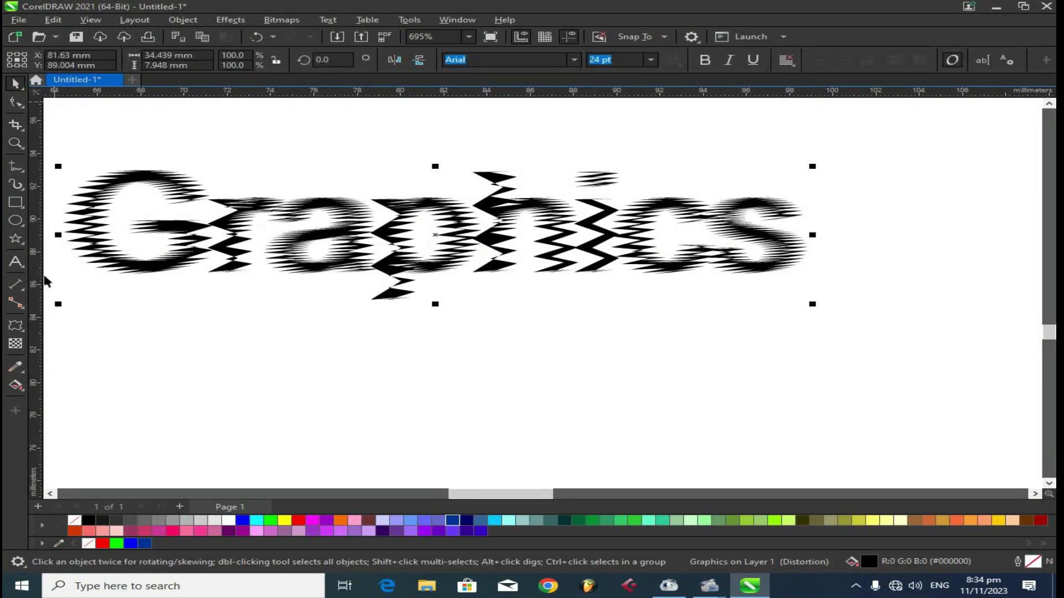
click(16, 325)
mouse_move(324, 254)
mouse_down()
mouse_move(317, 242)
mouse_move(328, 242)
mouse_up()
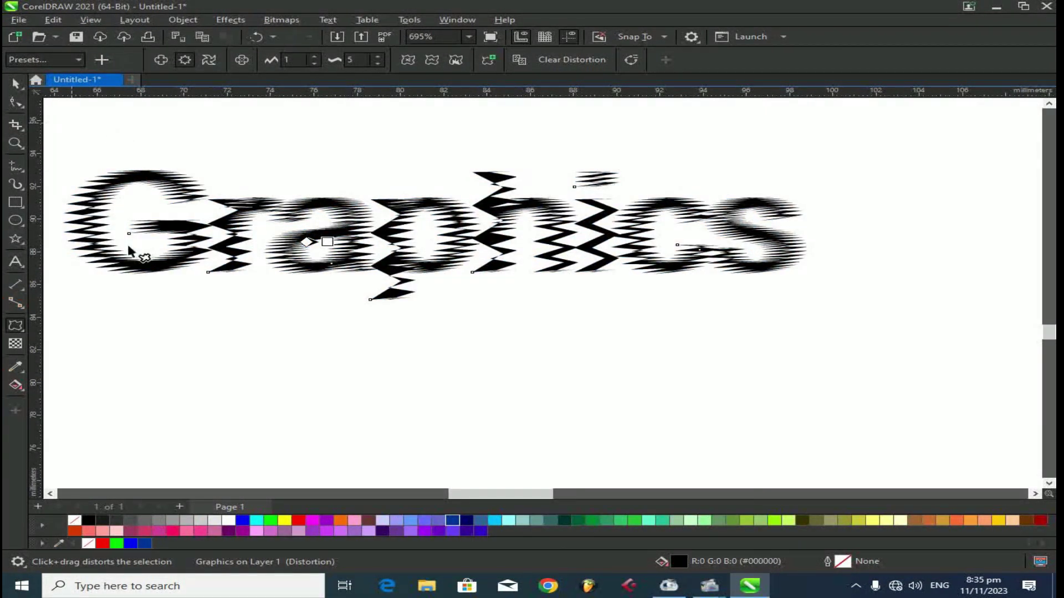
click(452, 520)
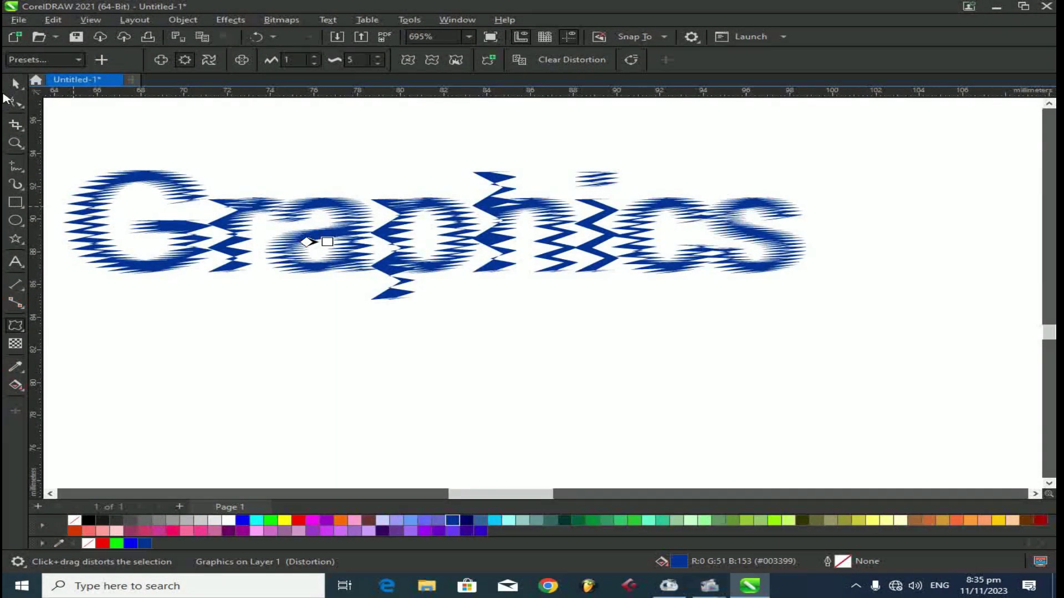
Make the text's zipper distortion smooth, localized and random.
click(431, 63)
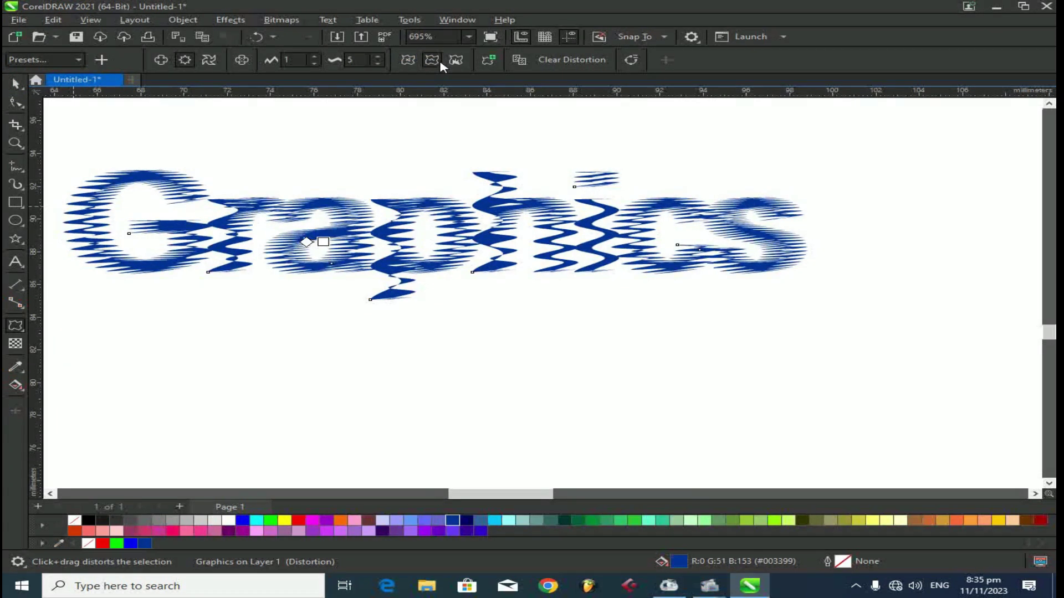
click(459, 61)
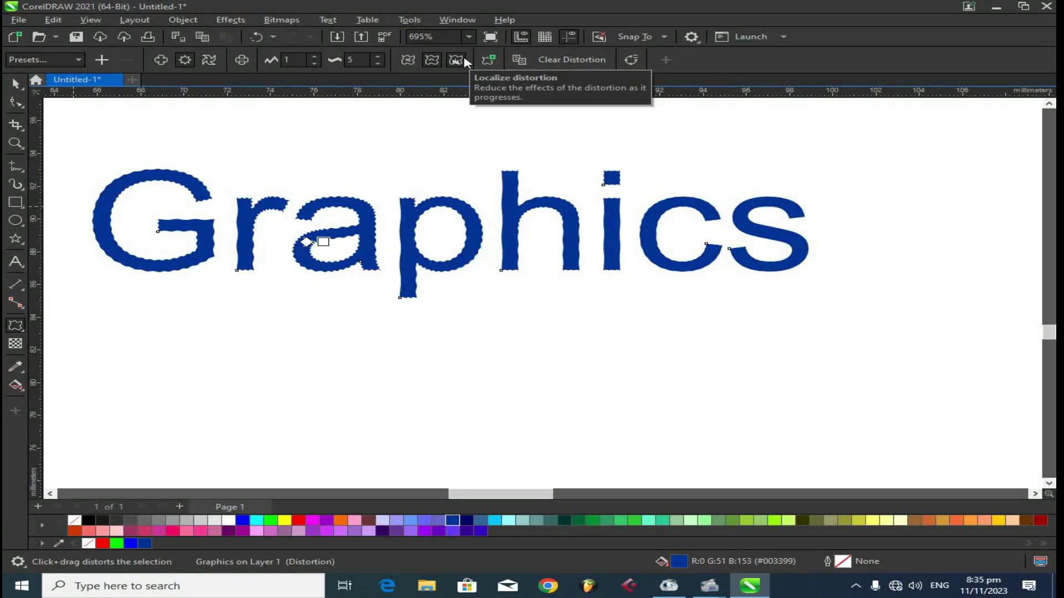
click(409, 62)
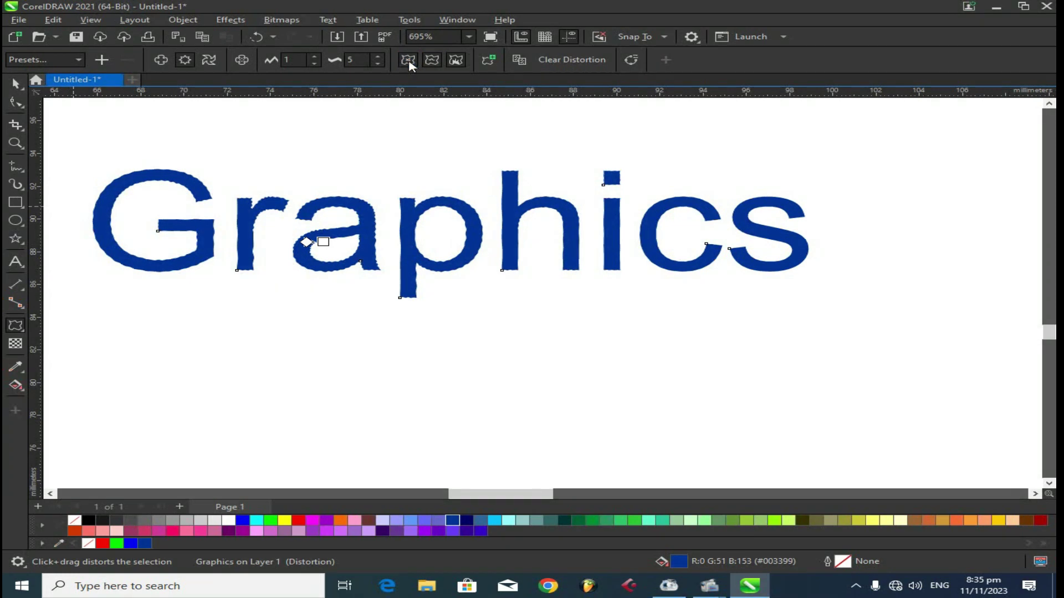
Add a push and pull distortion of amplitude 3 to the text, pulled a short way rightward from the letter "a".
click(162, 61)
drag(356, 229, 390, 229)
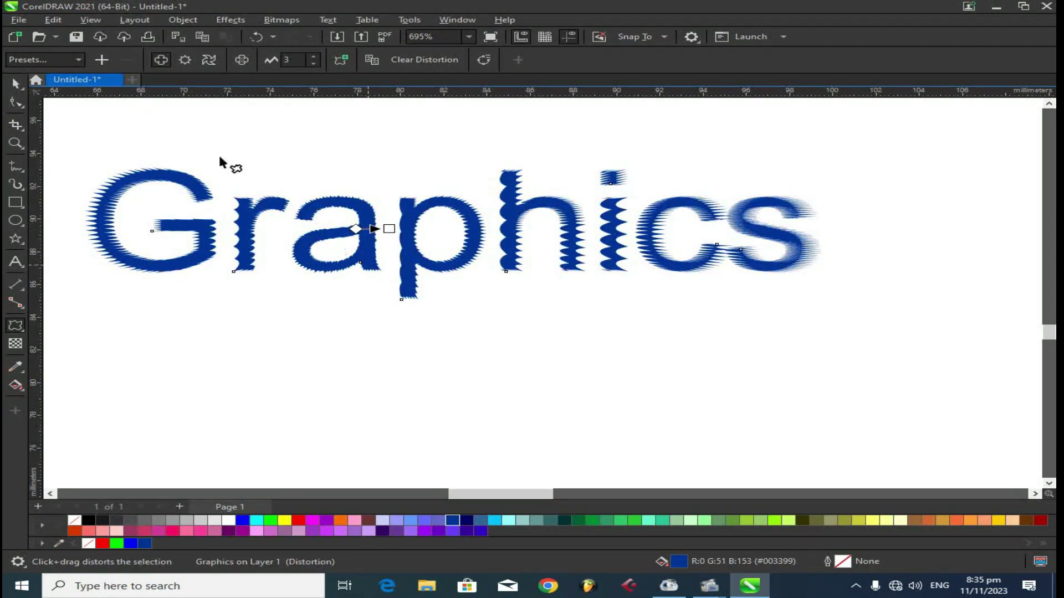
click(208, 59)
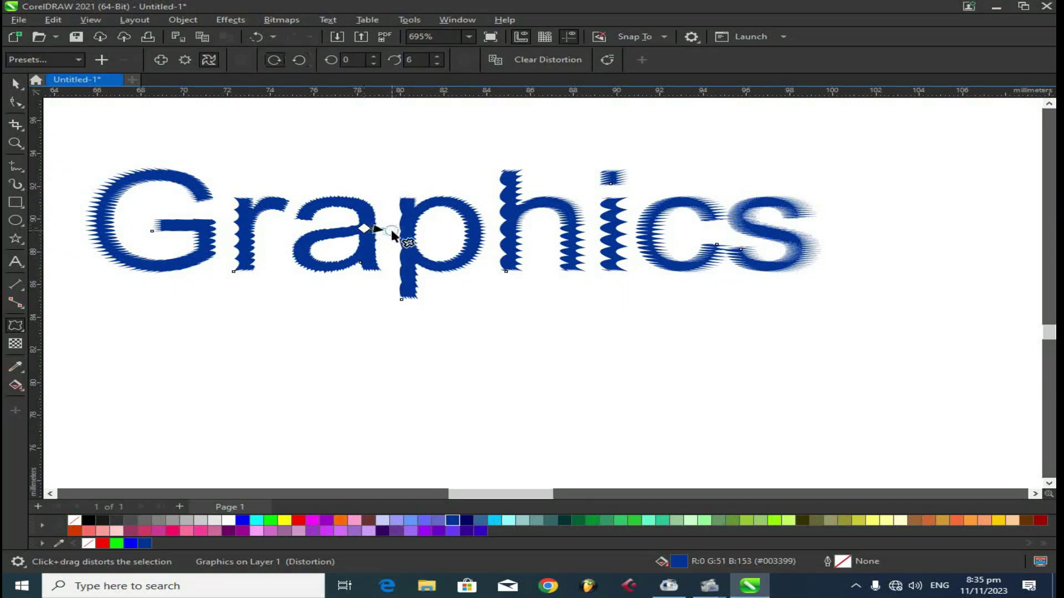
drag(392, 235, 374, 246)
click(640, 329)
click(209, 60)
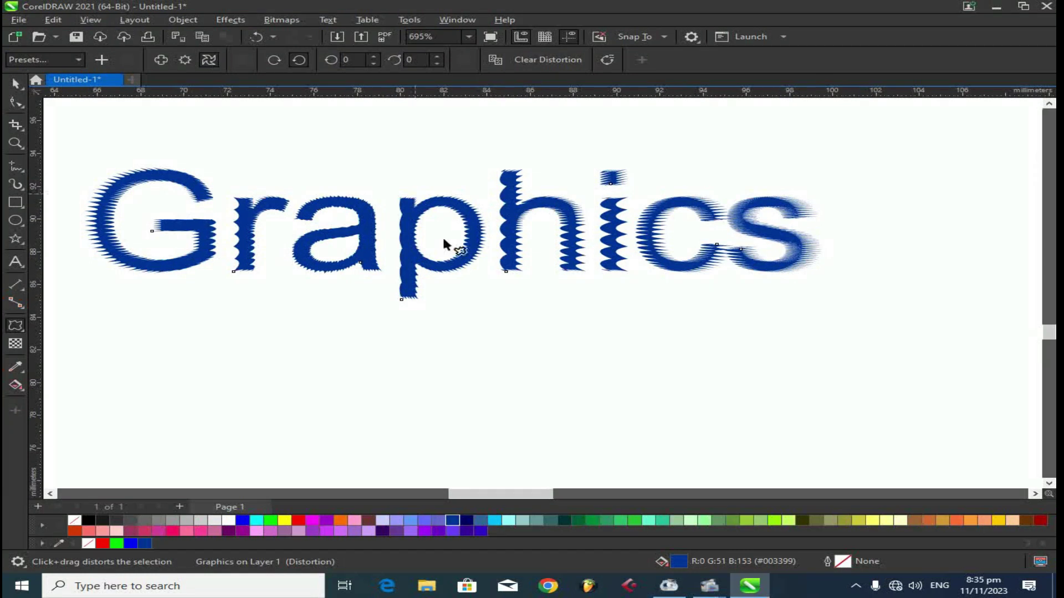
drag(418, 259, 474, 271)
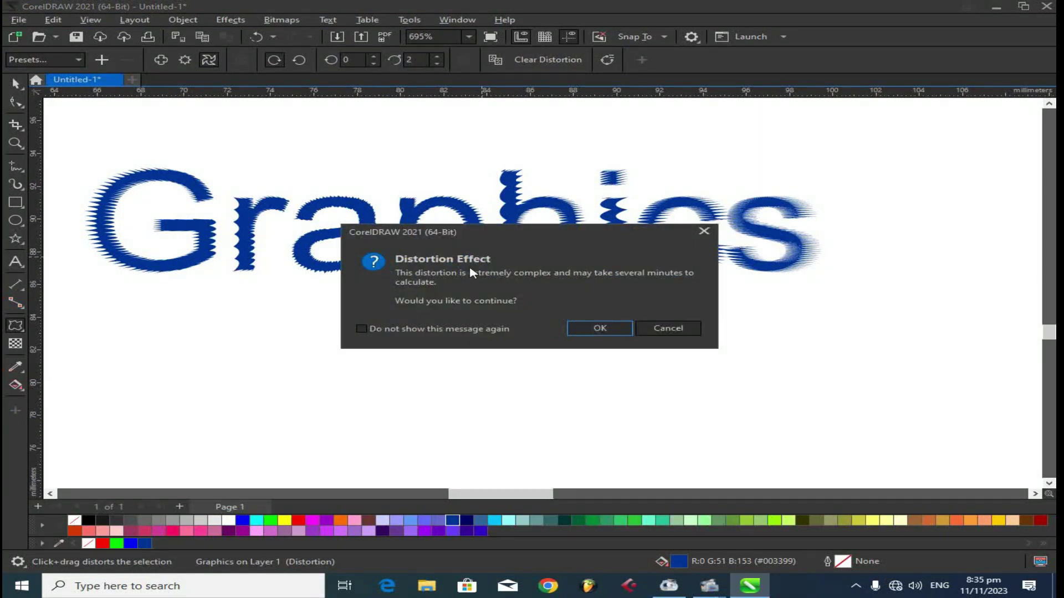
click(654, 330)
Add a zipper distortion with amplitude 14 and frequency 5 to the text, and replace its fill with a blue outline.
click(185, 60)
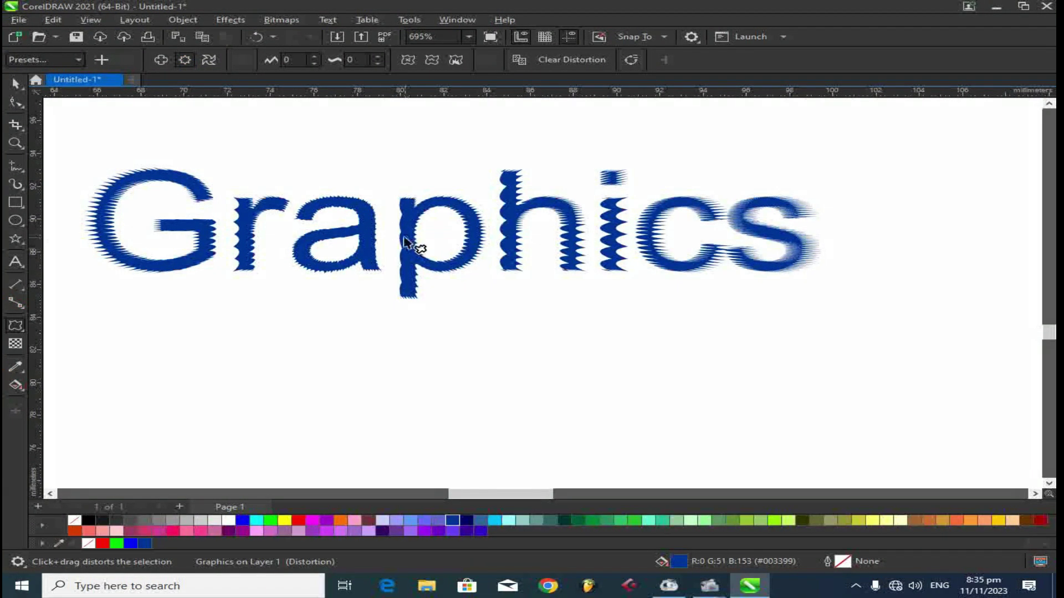
drag(483, 244, 661, 233)
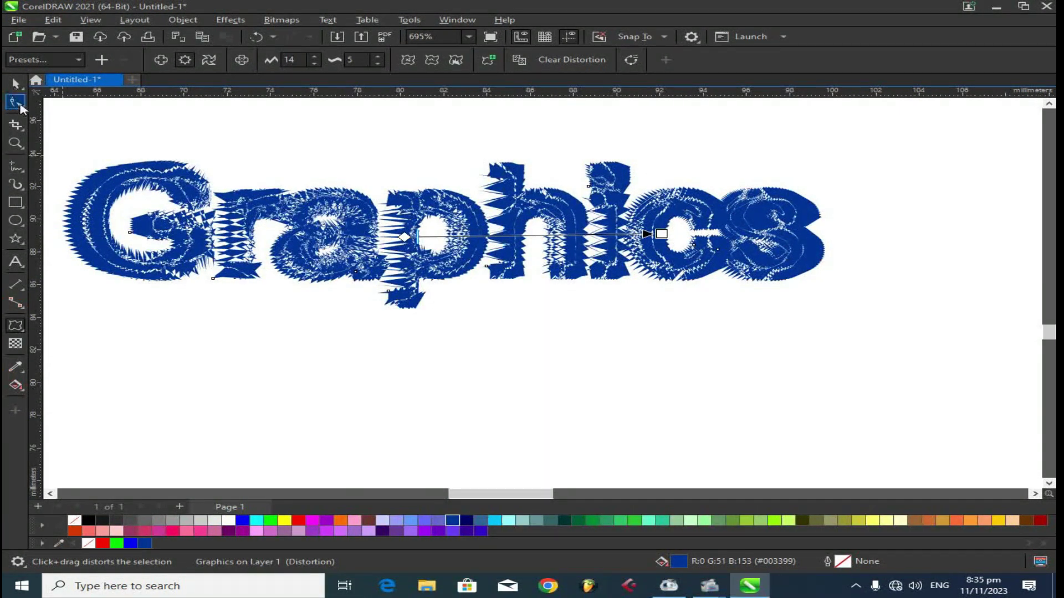
click(343, 534)
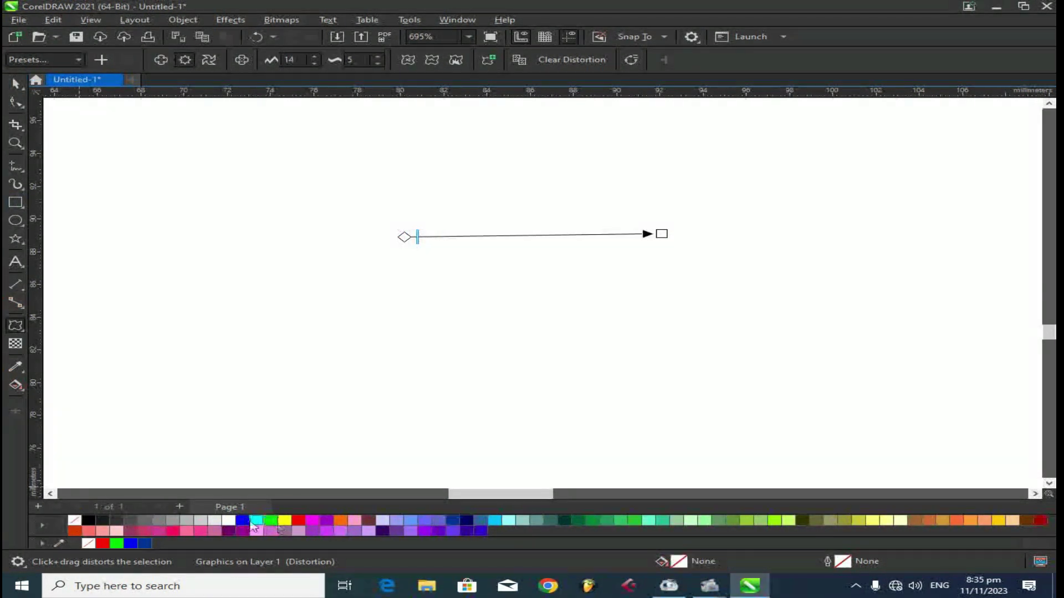
right_click(246, 521)
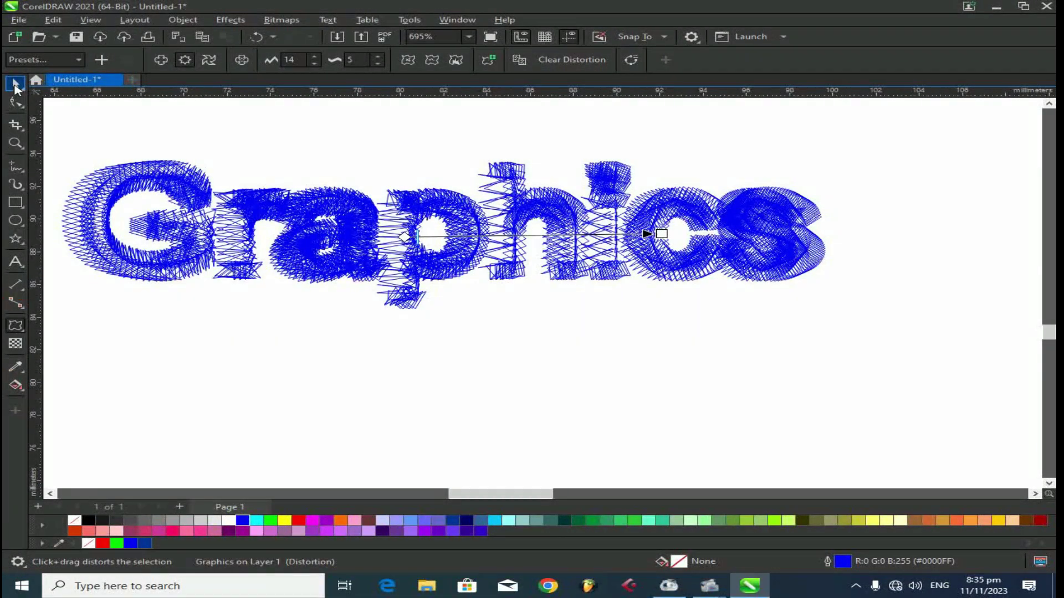
key(space)
key(z)
scroll(572, 349, down, 6)
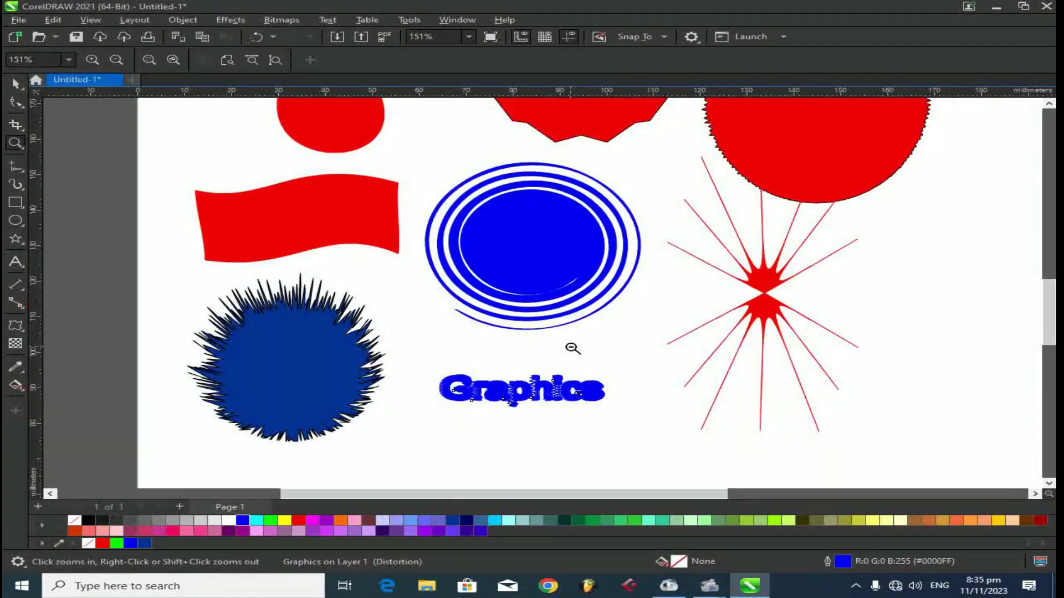
click(16, 85)
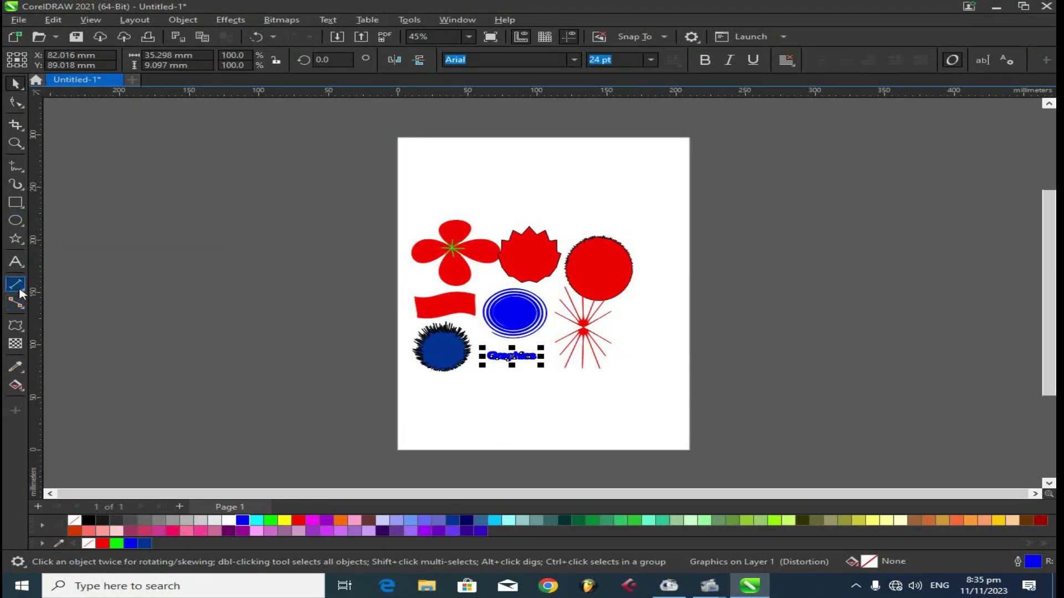
click(22, 329)
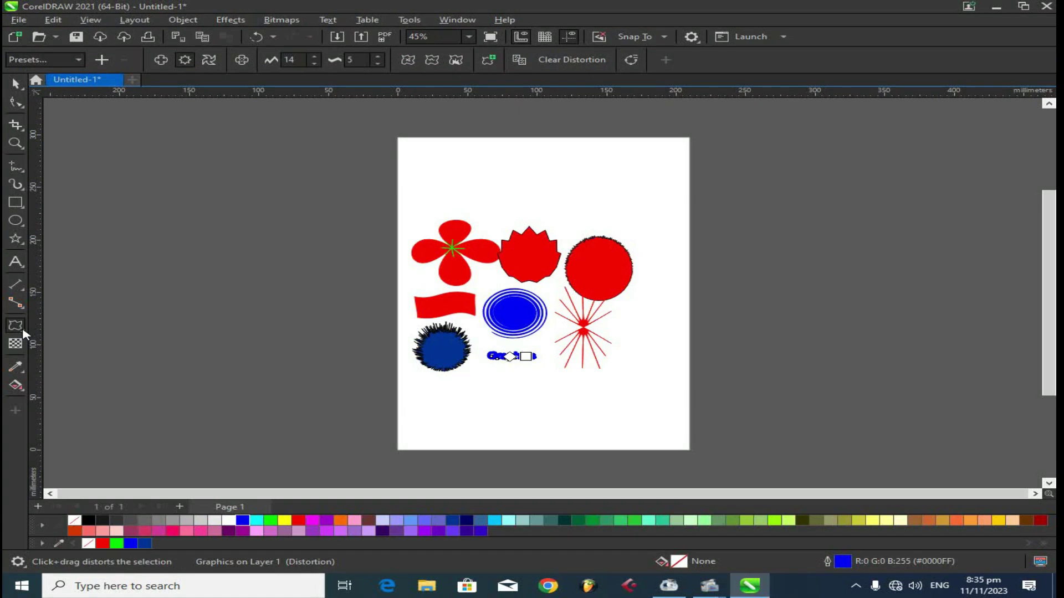
click(16, 203)
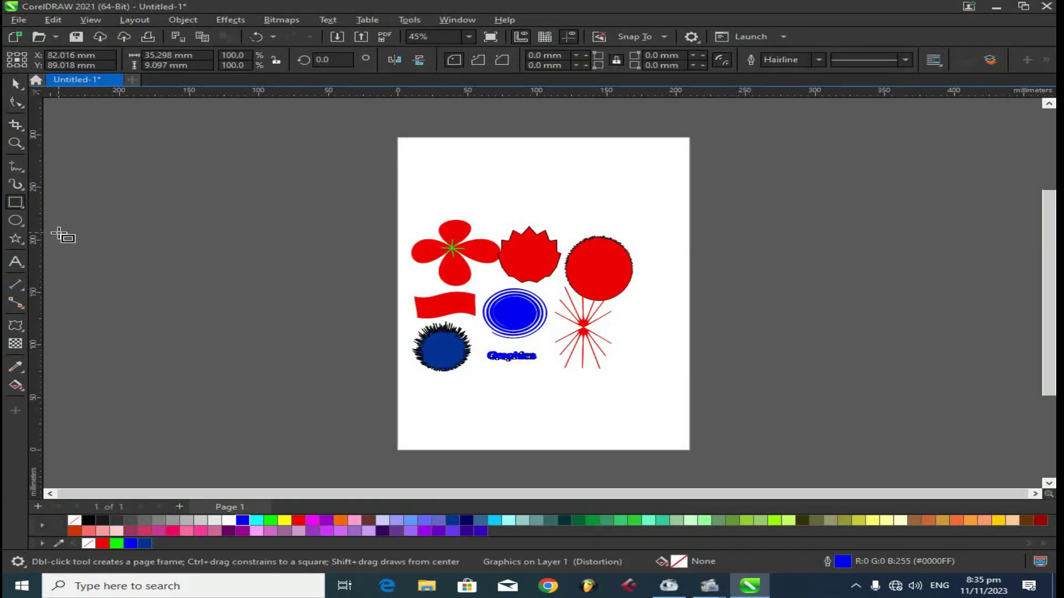
click(26, 250)
Draw an ellipse about 34 by 39 mm in the empty area above the spiky red circle.
key(z)
click(572, 205)
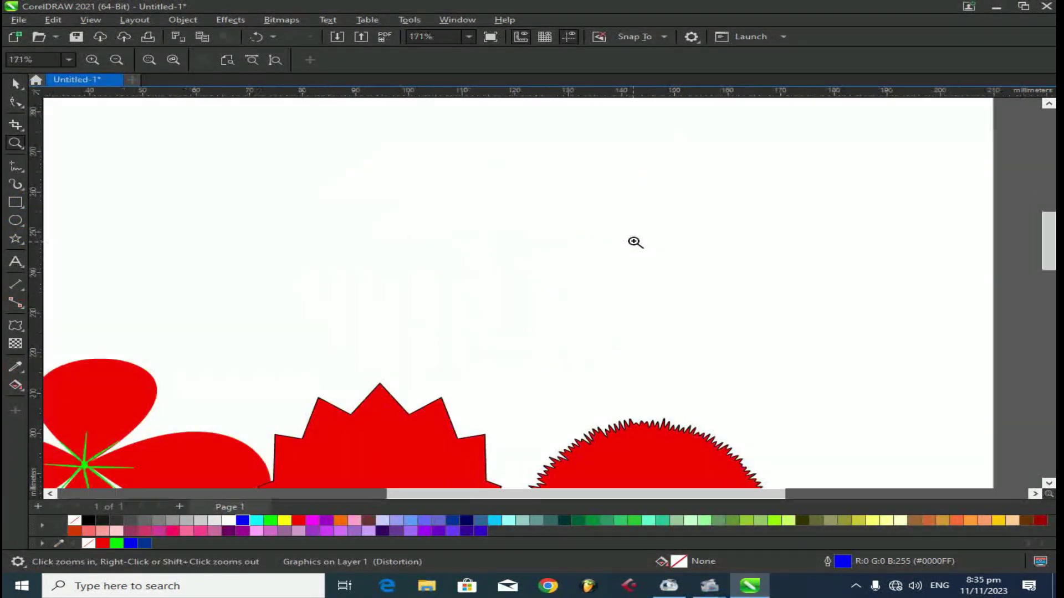
click(16, 84)
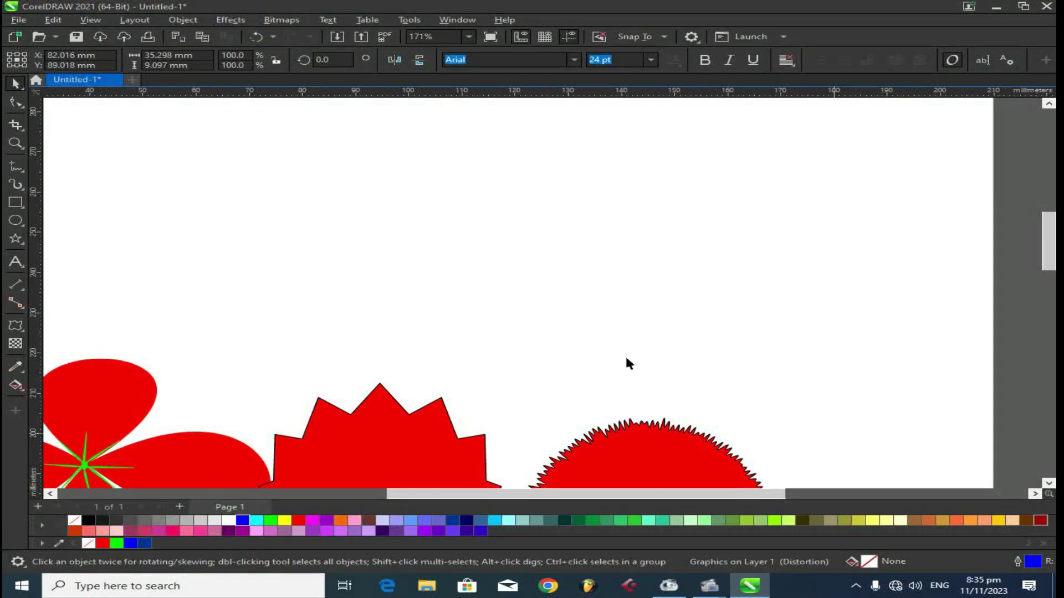
click(15, 220)
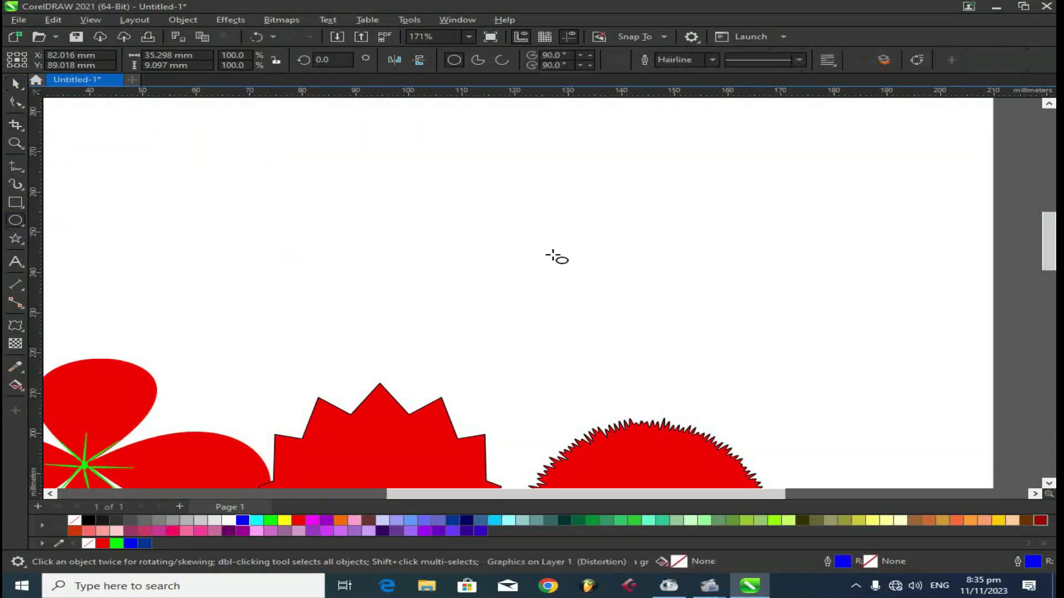
drag(503, 189, 685, 346)
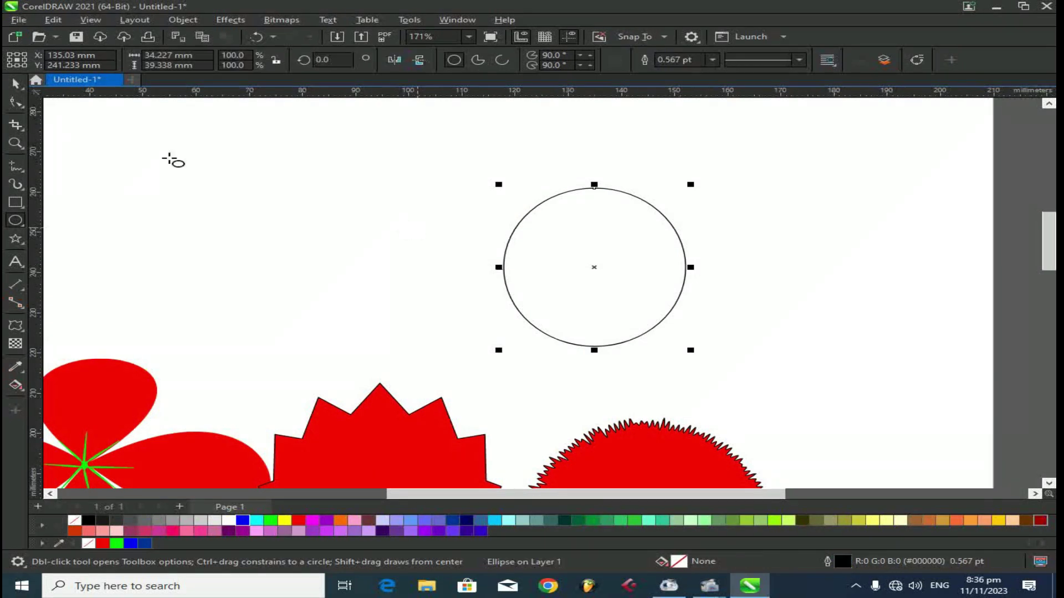
Try moving the new ellipse's top node with the Shape tool and undo the change.
click(20, 104)
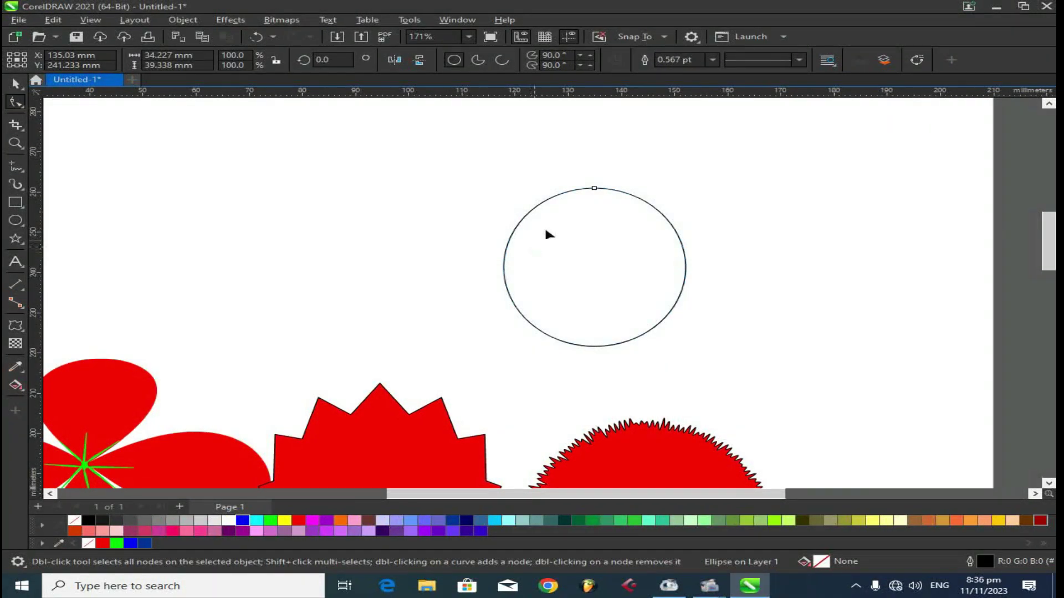
mouse_move(594, 190)
mouse_down()
mouse_move(599, 220)
mouse_move(592, 194)
mouse_up()
key(ctrl+z)
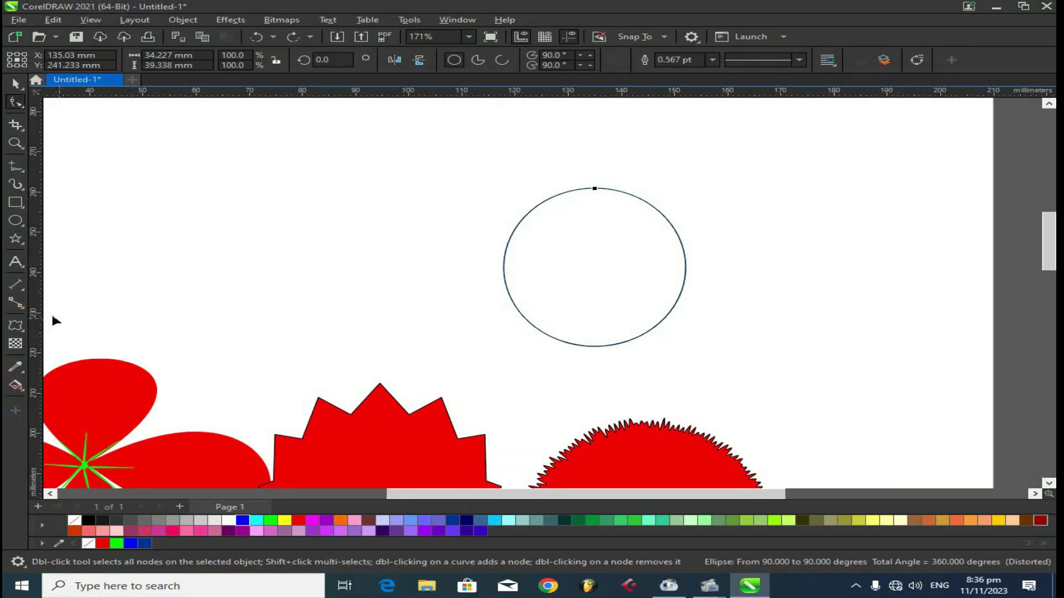
Apply a zipper distortion with frequency 5 from the new ellipse's top node and set its amplitude to 12.
click(16, 324)
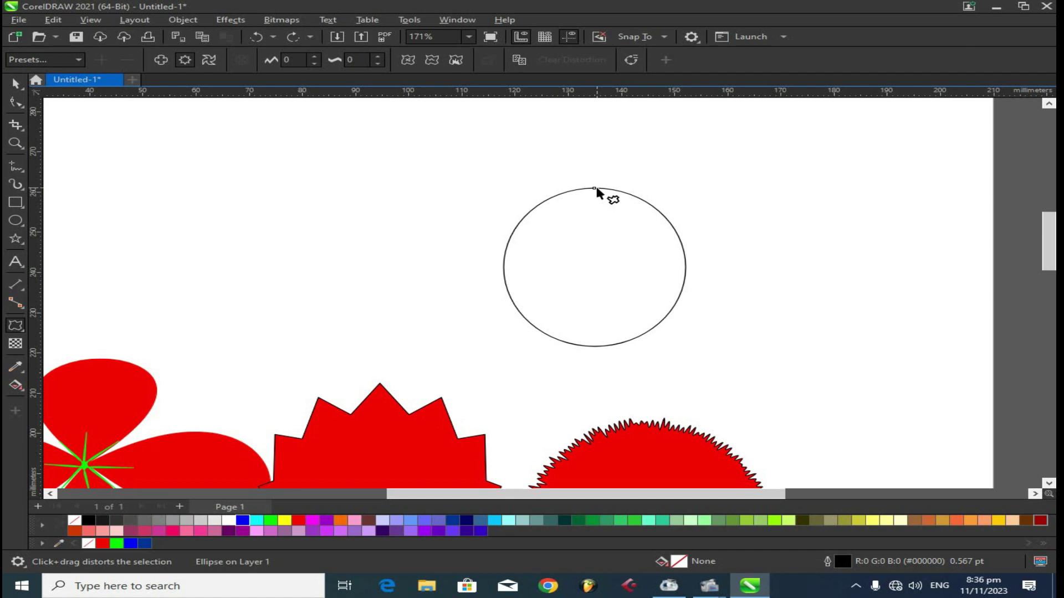
mouse_move(595, 188)
mouse_down()
mouse_move(618, 285)
mouse_move(602, 197)
mouse_up()
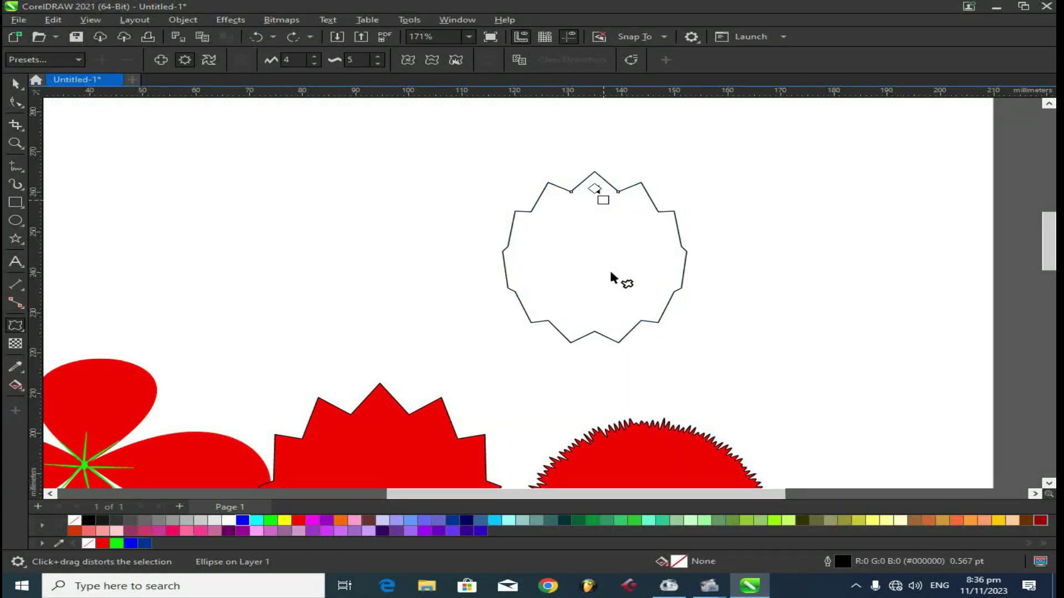
click(314, 57)
click(315, 56)
click(314, 57)
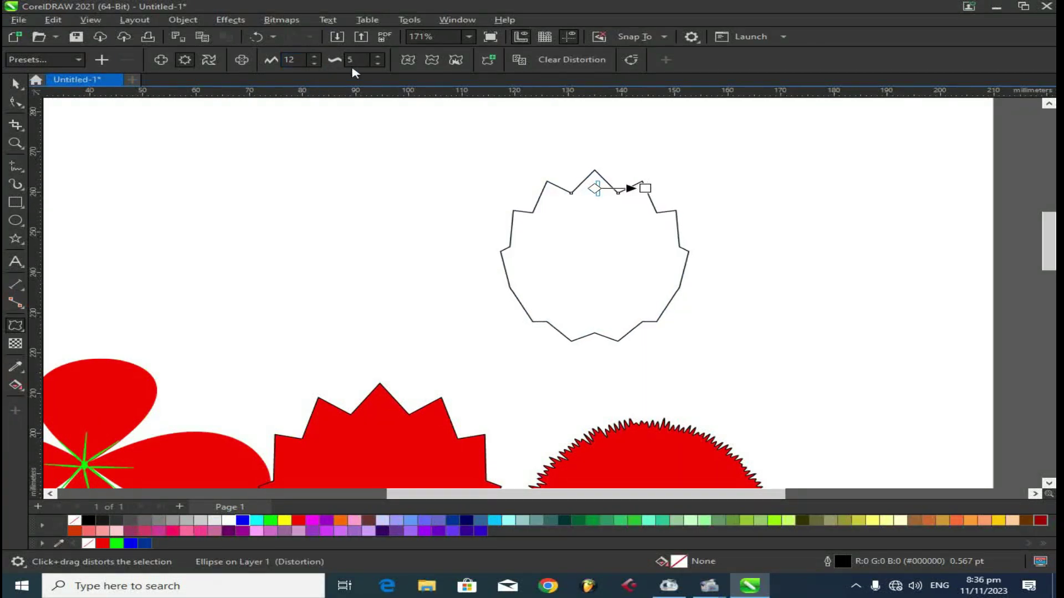
Raise the ellipse's zipper frequency for denser spikes, swing the distortion handle down towards the centre, and deselect the shape.
drag(372, 59, 379, 60)
drag(645, 188, 596, 233)
click(15, 83)
click(242, 188)
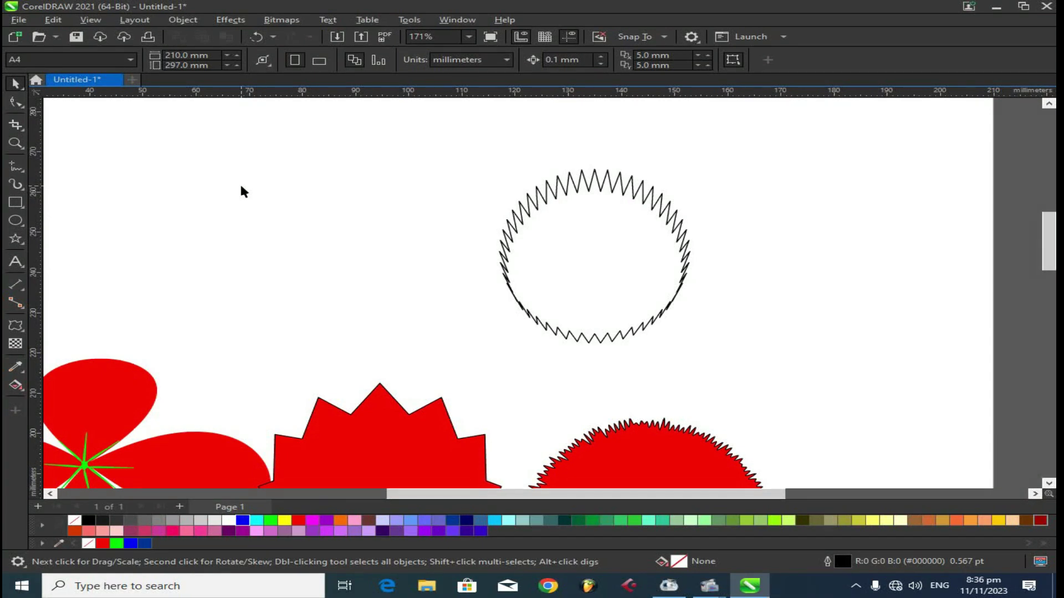